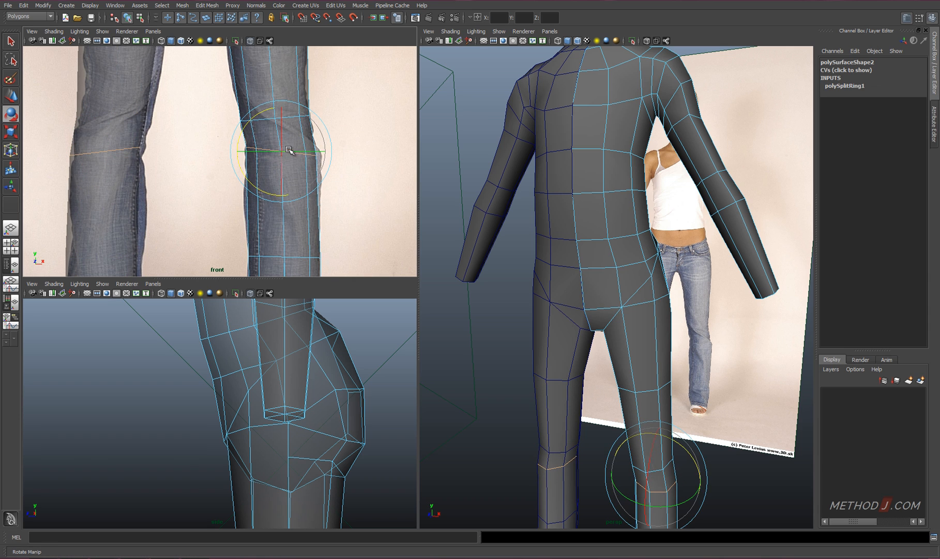
Scale and reposition the leg's edge loops at the thigh, knee and shin to match the jeans outline in the side view
{"action": "left_click_drag", "start_coordinate": [354, 440], "coordinate": [337, 417], "text": "alt"}
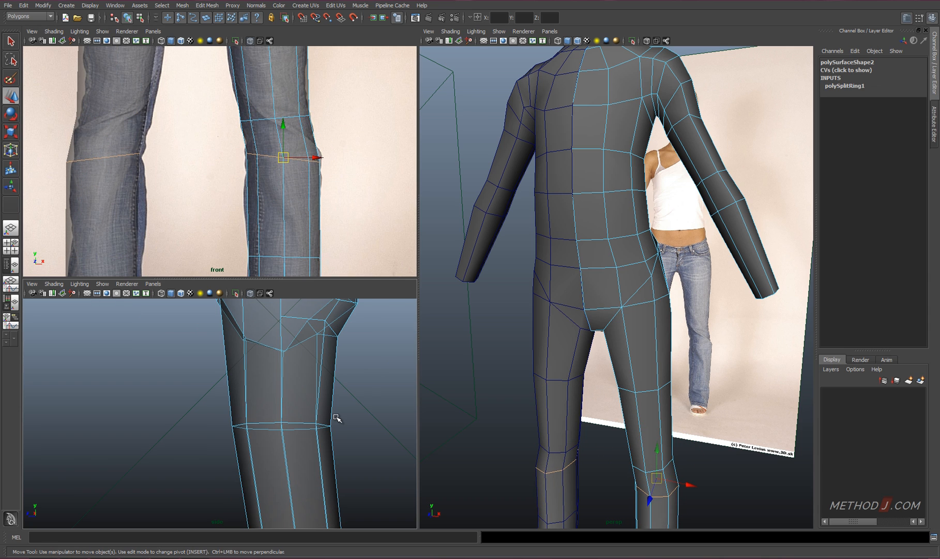
{"action": "key", "text": "ctrl+a"}
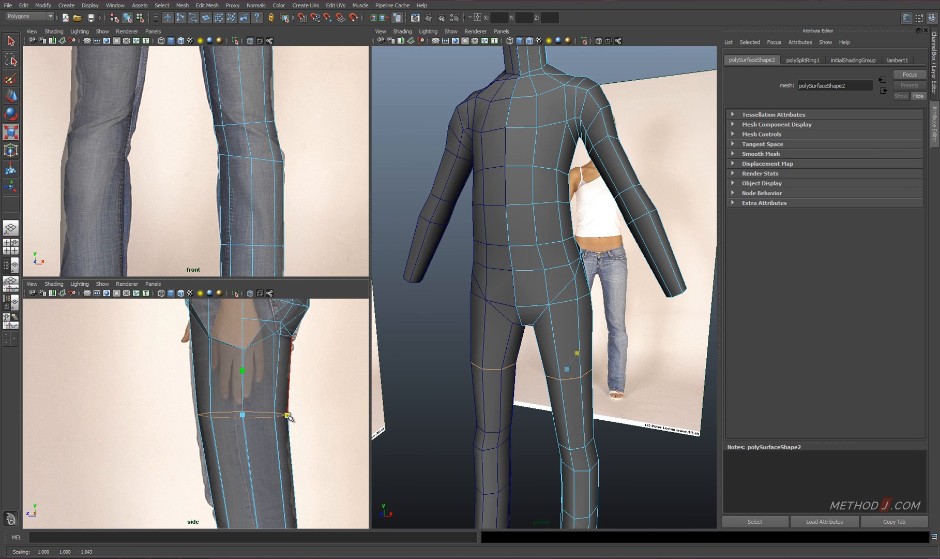
{"action": "middle_click_drag", "start_coordinate": [242, 510], "coordinate": [243, 387], "text": "alt"}
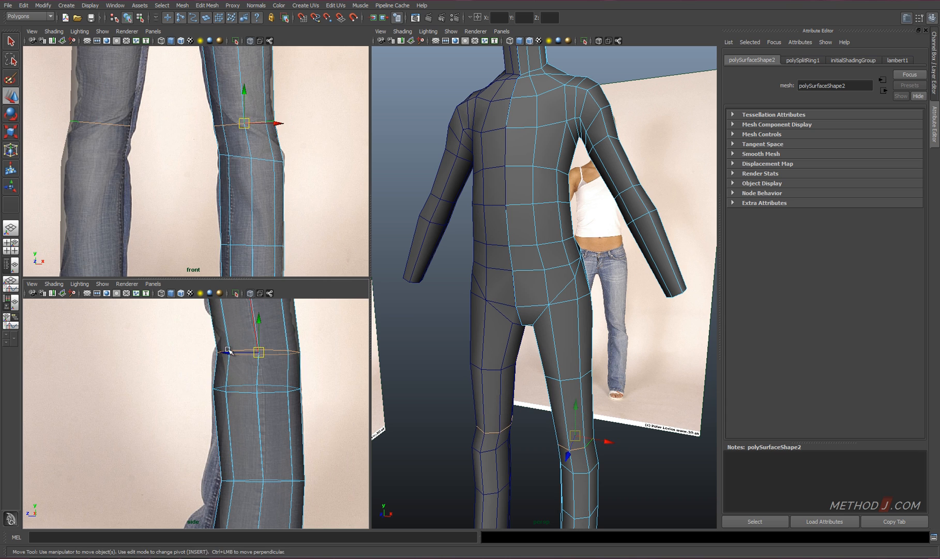
{"action": "middle_click_drag", "start_coordinate": [253, 482], "coordinate": [253, 395], "text": "alt"}
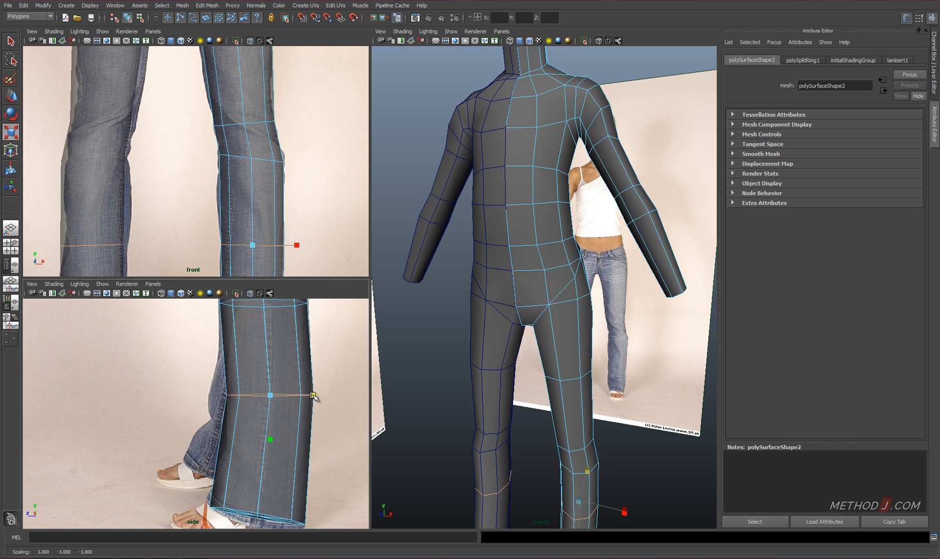
{"action": "middle_click_drag", "start_coordinate": [277, 456], "coordinate": [280, 388], "text": "alt"}
Cut the selected waist and hip faces along the jeans' waistline in the side view with the Cut Faces Tool
{"action": "middle_click_drag", "start_coordinate": [252, 61], "coordinate": [254, 224], "text": "alt"}
{"action": "middle_click_drag", "start_coordinate": [240, 133], "coordinate": [246, 189], "text": "alt"}
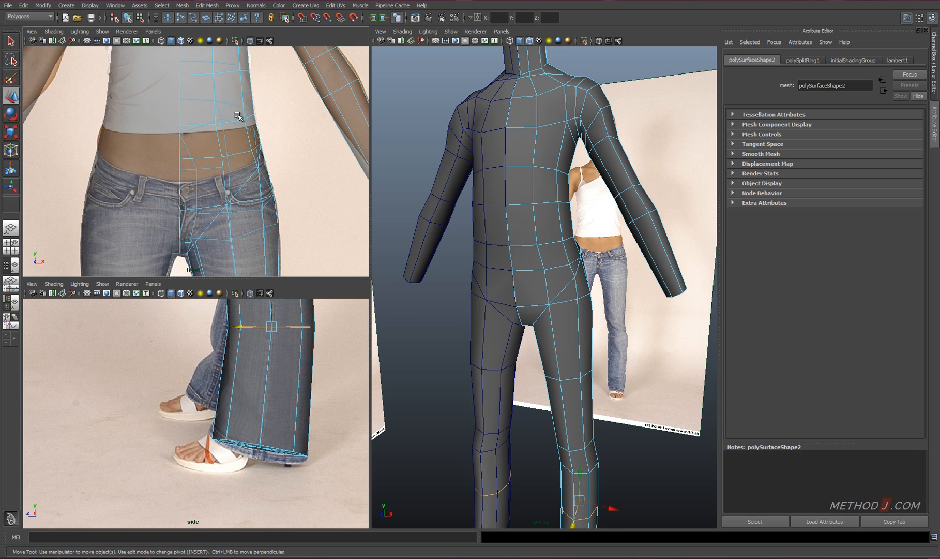
{"action": "left_click_drag", "start_coordinate": [516, 270], "coordinate": [474, 265], "text": "alt"}
{"action": "left_click", "coordinate": [566, 245]}
{"action": "left_click_drag", "start_coordinate": [566, 245], "coordinate": [623, 273], "text": "alt"}
{"action": "key", "text": "ctrl+z"}
{"action": "middle_click_drag", "start_coordinate": [270, 365], "coordinate": [275, 548], "text": "alt"}
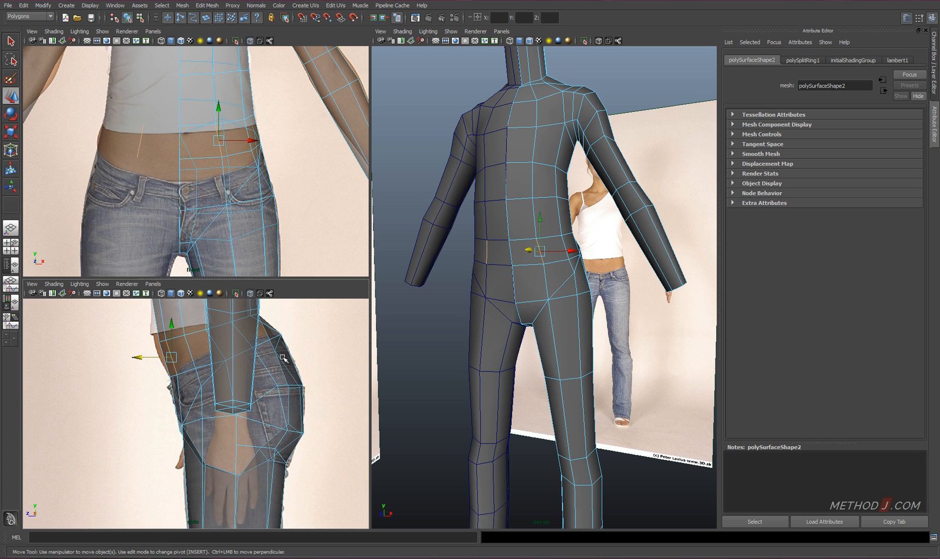
{"action": "left_click_drag", "start_coordinate": [520, 219], "coordinate": [505, 219], "text": "alt"}
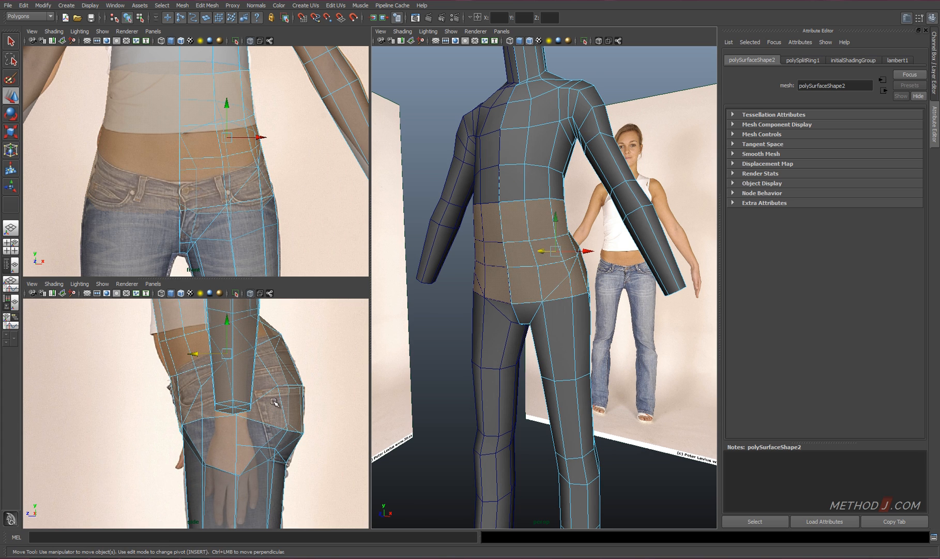
{"action": "left_click", "coordinate": [207, 6]}
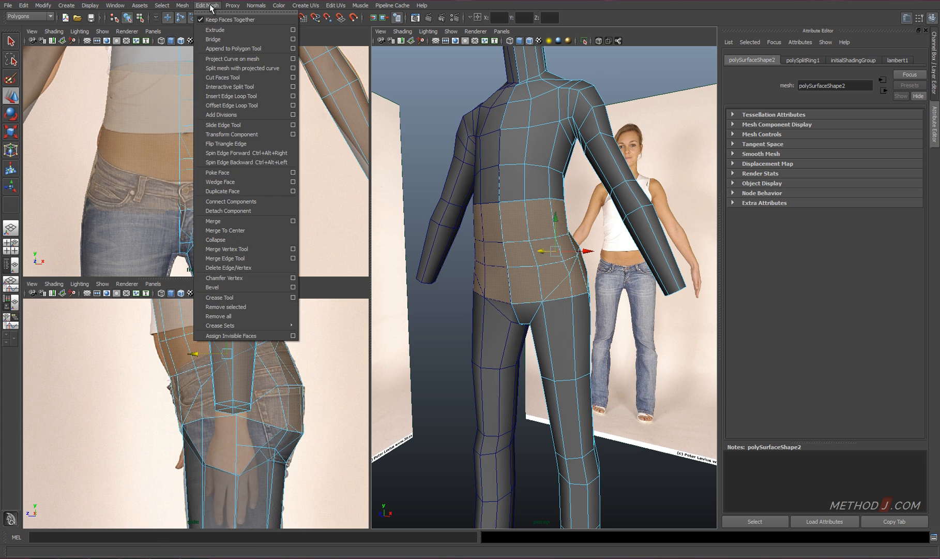
{"action": "left_click", "coordinate": [219, 77]}
{"action": "left_click_drag", "start_coordinate": [162, 380], "coordinate": [276, 329]}
Merge the surplus vertices left by the waist cut into their neighbours around the hips with the Merge Vertex Tool
{"action": "mouse_move", "coordinate": [589, 253]}
{"action": "left_mouse_down", "text": "alt"}
{"action": "mouse_move", "coordinate": [535, 261]}
{"action": "mouse_move", "coordinate": [585, 256]}
{"action": "left_mouse_up", "text": "alt"}
{"action": "key", "text": "w"}
{"action": "mouse_move", "coordinate": [496, 254]}
{"action": "right_mouse_down", "text": "alt"}
{"action": "mouse_move", "coordinate": [541, 246]}
{"action": "mouse_move", "coordinate": [483, 247]}
{"action": "right_mouse_up", "text": "alt"}
{"action": "left_click", "coordinate": [545, 208]}
{"action": "right_click_drag", "start_coordinate": [560, 250], "coordinate": [554, 204], "text": "shift"}
{"action": "left_click_drag", "start_coordinate": [429, 216], "coordinate": [429, 213]}
{"action": "left_click_drag", "start_coordinate": [639, 222], "coordinate": [549, 220], "text": "alt"}
{"action": "left_click_drag", "start_coordinate": [458, 217], "coordinate": [538, 211]}
{"action": "left_click_drag", "start_coordinate": [615, 185], "coordinate": [538, 202], "text": "alt"}
{"action": "left_click_drag", "start_coordinate": [470, 211], "coordinate": [467, 190]}
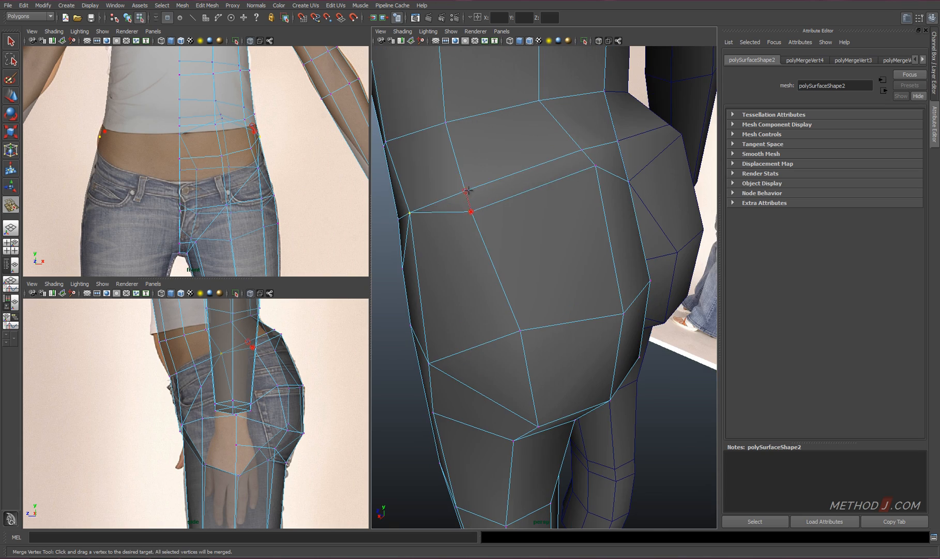
{"action": "left_click_drag", "start_coordinate": [581, 150], "coordinate": [582, 150]}
{"action": "left_click_drag", "start_coordinate": [582, 155], "coordinate": [628, 208], "text": "alt"}
{"action": "key", "text": "ctrl+z"}
{"action": "left_click_drag", "start_coordinate": [580, 222], "coordinate": [463, 207], "text": "alt"}
Reposition the rear waist vertex in the side view and check the buttocks in smooth mesh preview
{"action": "key", "text": "w"}
{"action": "left_click_drag", "start_coordinate": [281, 334], "coordinate": [285, 340]}
{"action": "key", "text": "3"}
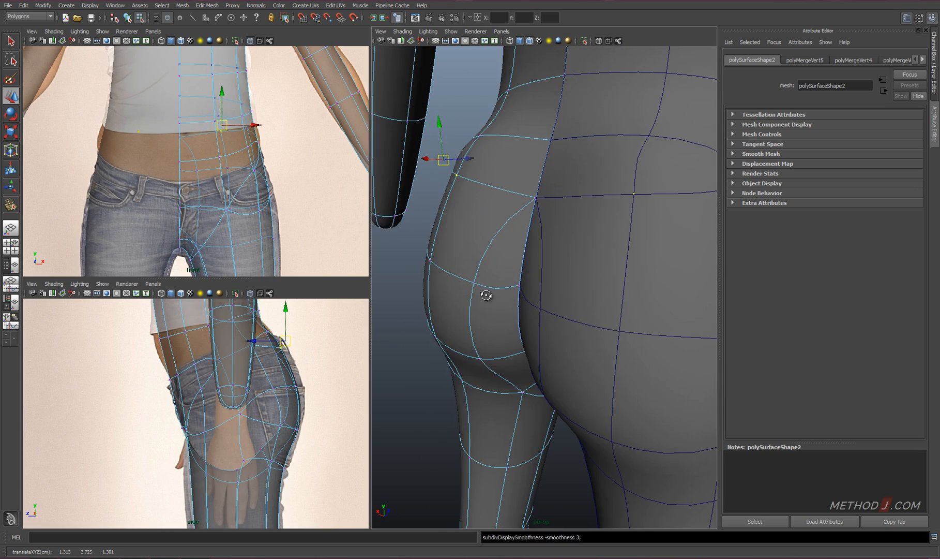
{"action": "left_click_drag", "start_coordinate": [485, 294], "coordinate": [684, 289], "text": "alt"}
{"action": "key", "text": "ctrl+z"}
{"action": "key", "text": "1"}
Delete the mirrored instance half of the body
{"action": "left_click_drag", "start_coordinate": [496, 253], "coordinate": [527, 219], "text": "alt"}
{"action": "scroll", "coordinate": [536, 211], "scroll_direction": "down", "scroll_amount": 3}
{"action": "right_click_drag", "start_coordinate": [539, 218], "coordinate": [540, 235]}
{"action": "scroll", "coordinate": [540, 235], "scroll_direction": "down", "scroll_amount": 4}
{"action": "scroll", "coordinate": [539, 235], "scroll_direction": "down", "scroll_amount": 3}
{"action": "mouse_move", "coordinate": [539, 236]}
{"action": "left_mouse_down", "text": "alt"}
{"action": "mouse_move", "coordinate": [496, 246]}
{"action": "mouse_move", "coordinate": [534, 241]}
{"action": "left_mouse_up", "text": "alt"}
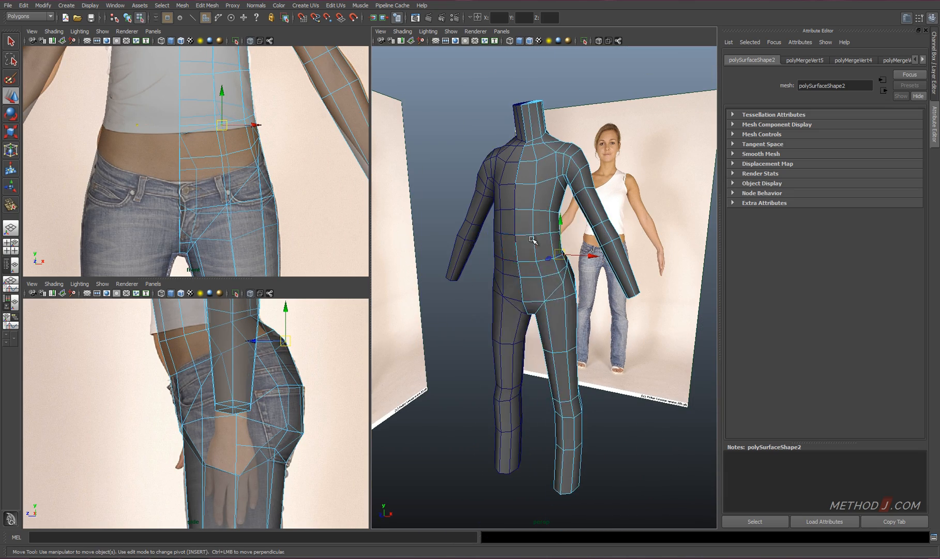
{"action": "left_click", "coordinate": [510, 225]}
{"action": "mouse_move", "coordinate": [533, 241]}
{"action": "right_mouse_down"}
{"action": "mouse_move", "coordinate": [553, 229]}
{"action": "mouse_move", "coordinate": [539, 256]}
{"action": "right_mouse_up"}
{"action": "key", "text": "Delete"}
Extract the faces above the waist cut so the torso and the legs become separate meshes
{"action": "left_click", "coordinate": [540, 237]}
{"action": "left_click_drag", "start_coordinate": [571, 263], "coordinate": [483, 91]}
{"action": "left_click_drag", "start_coordinate": [667, 259], "coordinate": [688, 290], "text": "alt"}
{"action": "scroll", "coordinate": [545, 282], "scroll_direction": "up", "scroll_amount": 3}
{"action": "left_click_drag", "start_coordinate": [609, 239], "coordinate": [686, 212], "text": "shift"}
{"action": "left_click_drag", "start_coordinate": [647, 289], "coordinate": [621, 295], "text": "alt"}
{"action": "right_click_drag", "start_coordinate": [542, 219], "coordinate": [538, 325], "text": "shift"}
{"action": "left_click", "coordinate": [536, 315]}
Move the pivots of the torso and leg meshes onto the body's centre line, snapping them to vertices
{"action": "left_click", "coordinate": [523, 175]}
{"action": "left_click_drag", "start_coordinate": [524, 174], "coordinate": [510, 241], "text": "alt"}
{"action": "key", "text": "w"}
{"action": "key", "text": "Insert"}
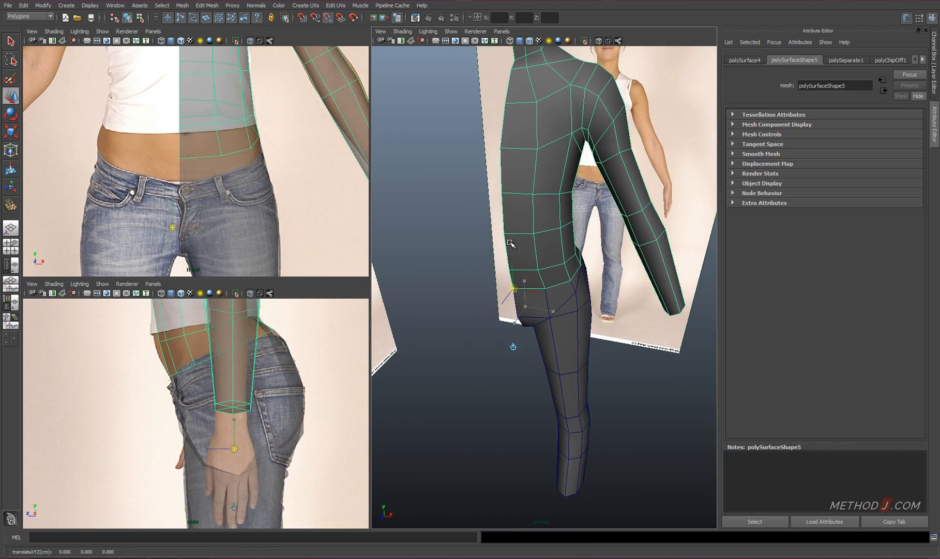
{"action": "key", "text": "Insert"}
{"action": "left_click", "coordinate": [532, 306]}
{"action": "key", "text": "Insert"}
{"action": "key", "text": "v"}
Create mirrored instances of the leg and torso meshes using Duplicate Special with Scale X set to -1
{"action": "left_click", "coordinate": [935, 61]}
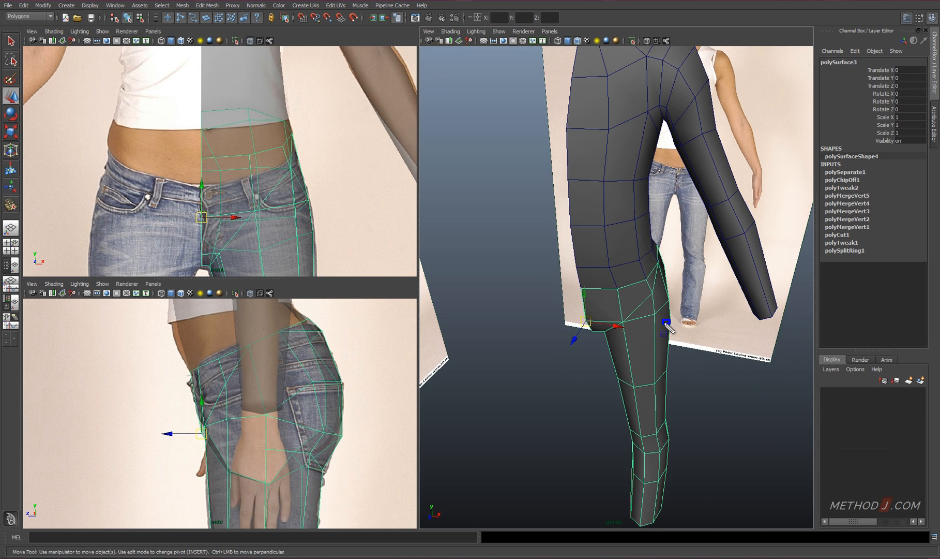
{"action": "left_click_drag", "start_coordinate": [652, 343], "coordinate": [634, 341], "text": "alt"}
{"action": "left_click", "coordinate": [24, 5]}
{"action": "left_click", "coordinate": [114, 221]}
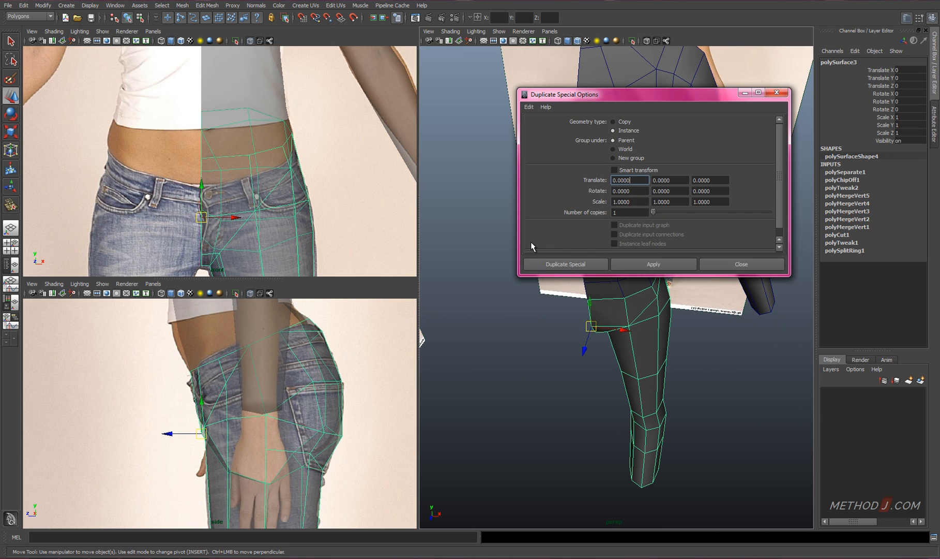
{"action": "type", "text": "-1"}
{"action": "left_click", "coordinate": [563, 262]}
{"action": "left_click", "coordinate": [623, 182]}
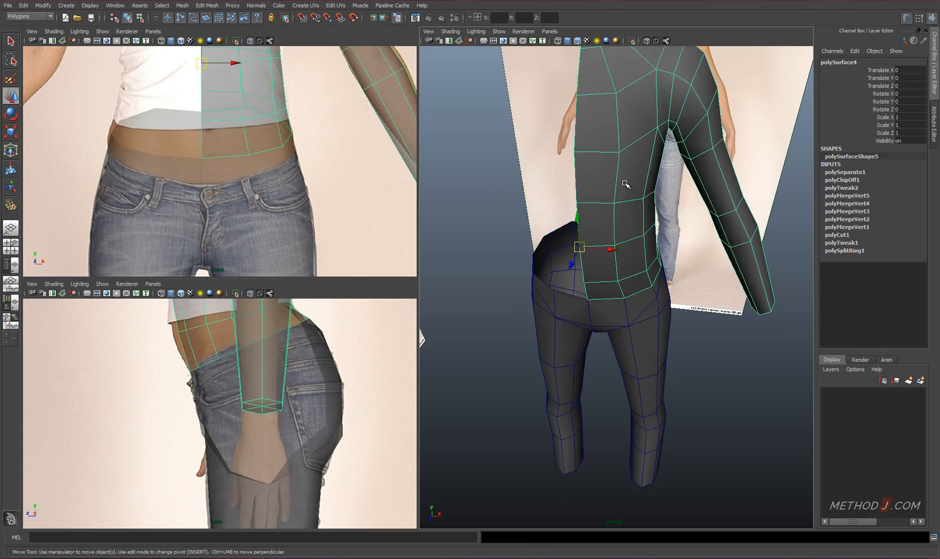
{"action": "key", "text": "g"}
Select the vertices along the torso mesh's lower border and adjust them with the Transform Component manipulator
{"action": "left_click_drag", "start_coordinate": [623, 182], "coordinate": [604, 240], "text": "alt"}
{"action": "right_click", "coordinate": [605, 241]}
{"action": "right_click_drag", "start_coordinate": [605, 240], "coordinate": [564, 241]}
{"action": "left_click_drag", "start_coordinate": [602, 239], "coordinate": [640, 227], "text": "alt"}
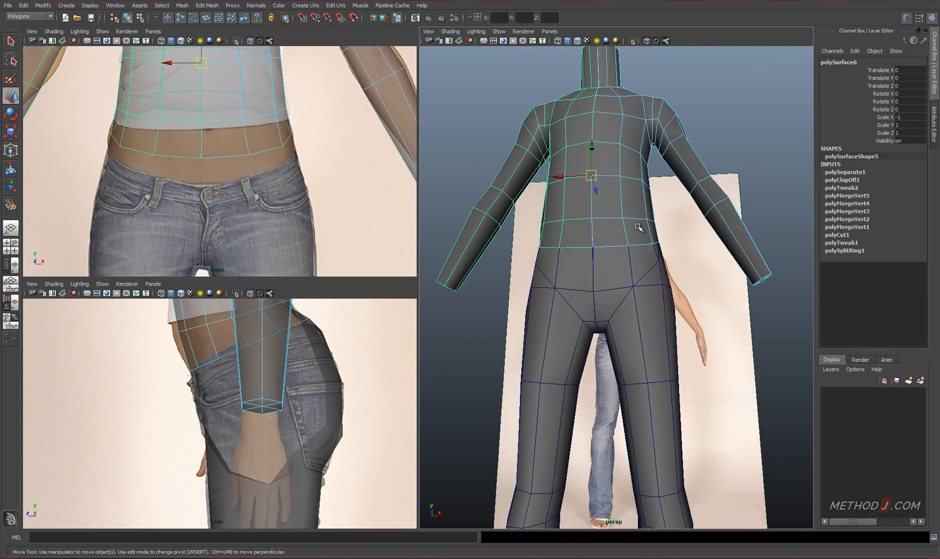
{"action": "left_click_drag", "start_coordinate": [530, 228], "coordinate": [614, 231]}
{"action": "right_click", "coordinate": [614, 231], "text": "shift"}
{"action": "left_click_drag", "start_coordinate": [622, 291], "coordinate": [671, 298], "text": "alt"}
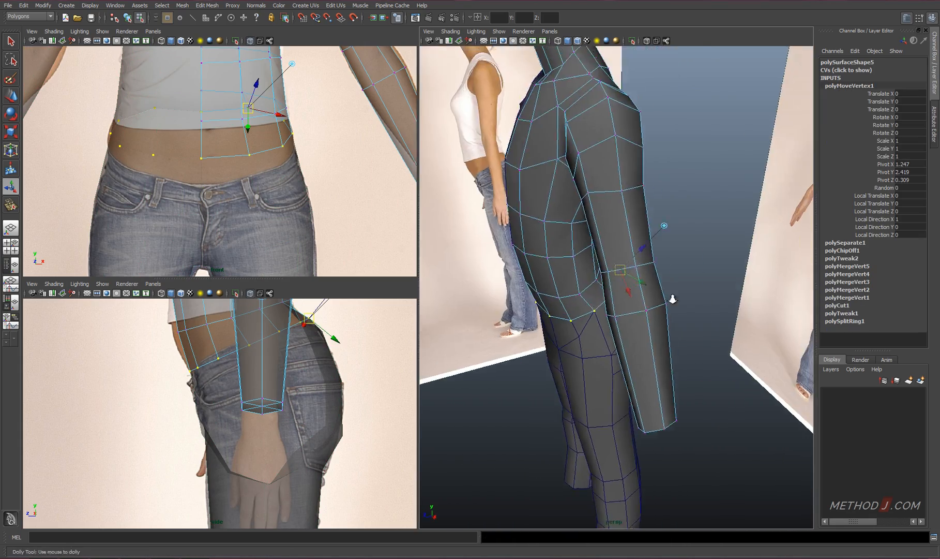
{"action": "right_click_drag", "start_coordinate": [672, 297], "coordinate": [719, 290], "text": "alt"}
{"action": "left_click_drag", "start_coordinate": [662, 222], "coordinate": [648, 228]}
{"action": "left_click_drag", "start_coordinate": [595, 228], "coordinate": [653, 237], "text": "alt"}
{"action": "key", "text": "w"}
{"action": "left_click_drag", "start_coordinate": [652, 237], "coordinate": [574, 271], "text": "alt"}
Move the jeans mesh's rear waist vertices to fit the waistband in the side view
{"action": "left_click_drag", "start_coordinate": [518, 279], "coordinate": [524, 279]}
{"action": "left_click_drag", "start_coordinate": [523, 278], "coordinate": [603, 331], "text": "alt"}
{"action": "left_click", "coordinate": [591, 385]}
{"action": "mouse_move", "coordinate": [617, 383]}
{"action": "left_mouse_down"}
{"action": "mouse_move", "coordinate": [590, 342]}
{"action": "mouse_move", "coordinate": [525, 334]}
{"action": "left_mouse_up"}
{"action": "key", "text": "4"}
{"action": "left_click", "coordinate": [639, 253]}
{"action": "key", "text": "5"}
{"action": "mouse_move", "coordinate": [643, 227]}
{"action": "left_mouse_down", "text": "alt"}
{"action": "mouse_move", "coordinate": [645, 203]}
{"action": "mouse_move", "coordinate": [702, 243]}
{"action": "mouse_move", "coordinate": [646, 273]}
{"action": "left_mouse_up", "text": "alt"}
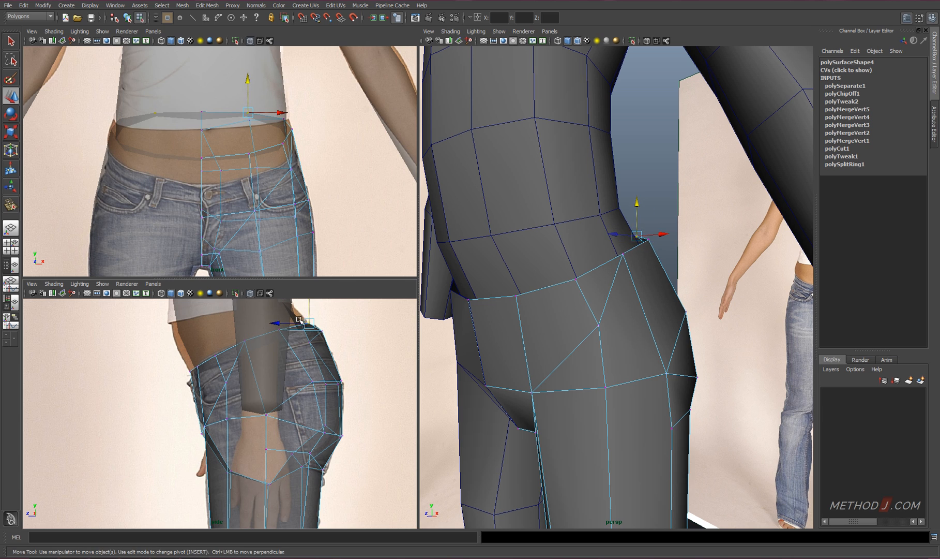
{"action": "left_click", "coordinate": [300, 320]}
{"action": "left_click_drag", "start_coordinate": [595, 286], "coordinate": [529, 324], "text": "alt"}
{"action": "left_click_drag", "start_coordinate": [623, 226], "coordinate": [624, 236]}
{"action": "left_click_drag", "start_coordinate": [626, 246], "coordinate": [627, 233], "text": "alt"}
Refine the waist vertices at the side and back of the hips where the torso meets the jeans
{"action": "left_click", "coordinate": [636, 262]}
{"action": "left_click_drag", "start_coordinate": [640, 268], "coordinate": [586, 244], "text": "alt"}
{"action": "left_click_drag", "start_coordinate": [659, 270], "coordinate": [652, 270]}
{"action": "left_click_drag", "start_coordinate": [657, 274], "coordinate": [835, 285], "text": "alt"}
{"action": "scroll", "coordinate": [631, 282], "scroll_direction": "down", "scroll_amount": 6}
{"action": "left_click_drag", "start_coordinate": [610, 281], "coordinate": [647, 310], "text": "alt"}
{"action": "scroll", "coordinate": [652, 274], "scroll_direction": "up", "scroll_amount": 4}
{"action": "left_click", "coordinate": [648, 273]}
{"action": "left_click_drag", "start_coordinate": [636, 329], "coordinate": [745, 356], "text": "alt"}
{"action": "right_click_drag", "start_coordinate": [604, 250], "coordinate": [636, 227]}
{"action": "left_click_drag", "start_coordinate": [634, 233], "coordinate": [590, 243], "text": "alt"}
Pull the torso's centre chest vertex forward to the bust outline in the side view
{"action": "middle_click_drag", "start_coordinate": [311, 119], "coordinate": [314, 332], "text": "alt"}
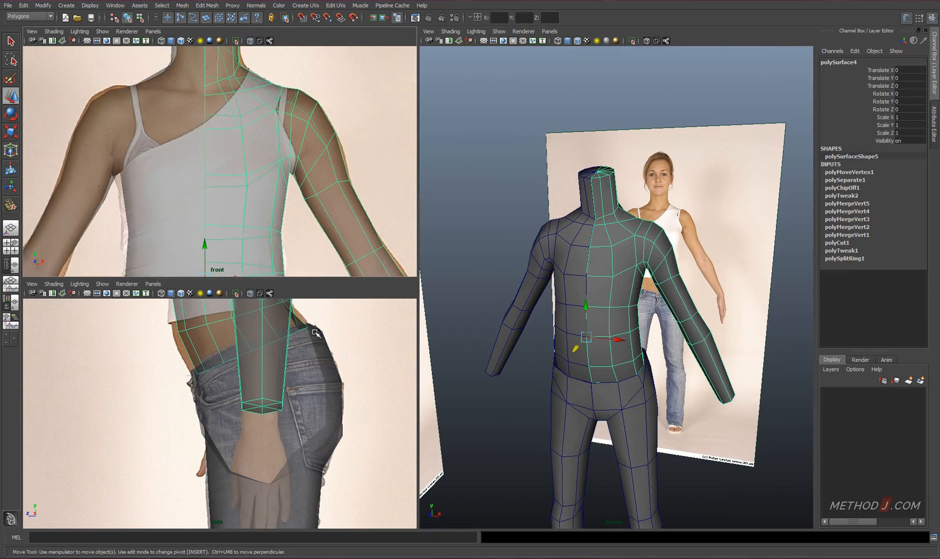
{"action": "scroll", "coordinate": [312, 329], "scroll_direction": "down", "scroll_amount": 5}
{"action": "middle_click_drag", "start_coordinate": [161, 306], "coordinate": [178, 405], "text": "alt"}
{"action": "scroll", "coordinate": [207, 393], "scroll_direction": "up", "scroll_amount": 5}
{"action": "right_click_drag", "start_coordinate": [219, 389], "coordinate": [179, 388]}
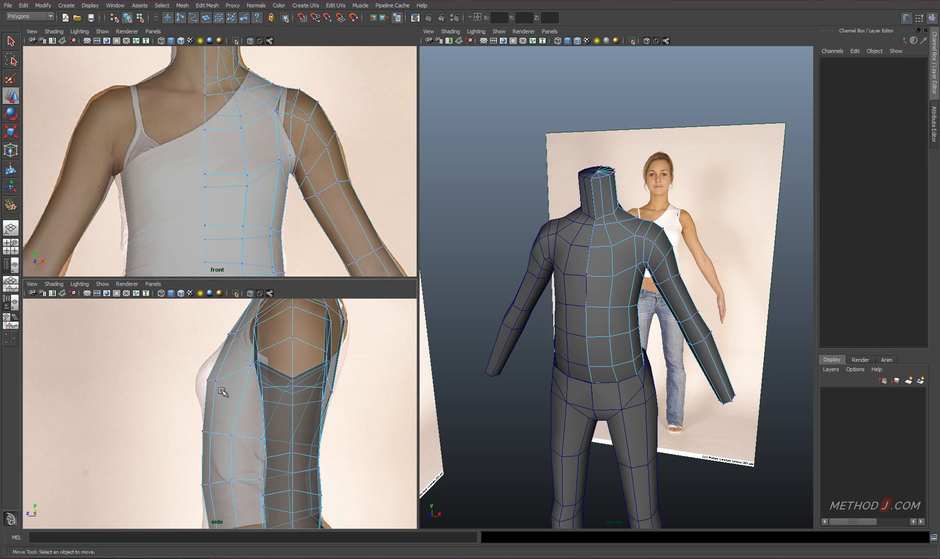
{"action": "left_click_drag", "start_coordinate": [222, 391], "coordinate": [196, 368]}
{"action": "left_click_drag", "start_coordinate": [185, 383], "coordinate": [173, 383]}
Add a new edge across the chest beside the armpit with the Split Polygon Tool
{"action": "left_click_drag", "start_coordinate": [620, 290], "coordinate": [627, 320], "text": "alt"}
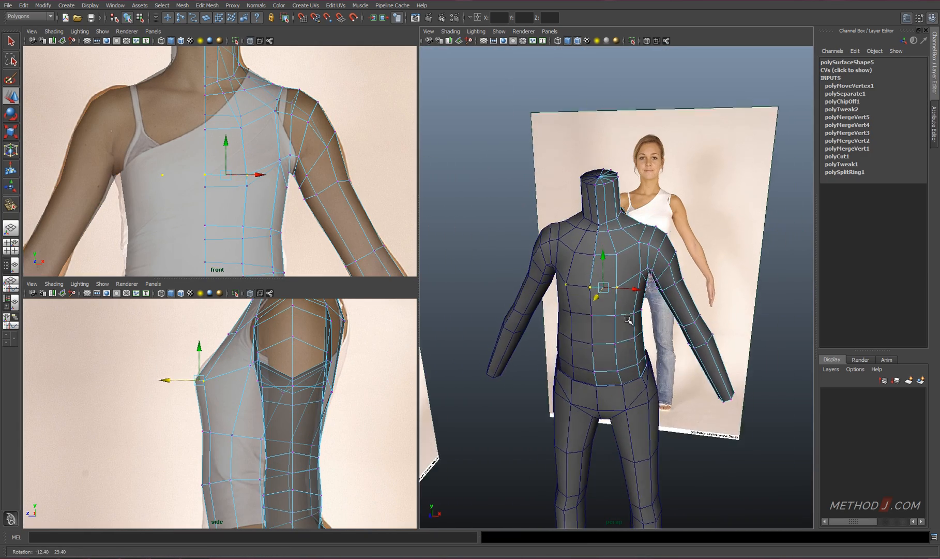
{"action": "scroll", "coordinate": [628, 320], "scroll_direction": "up", "scroll_amount": 5}
{"action": "middle_click_drag", "start_coordinate": [683, 248], "coordinate": [664, 305], "text": "alt"}
{"action": "right_click_drag", "start_coordinate": [676, 306], "coordinate": [698, 290]}
{"action": "right_click_drag", "start_coordinate": [653, 302], "coordinate": [633, 275], "text": "shift"}
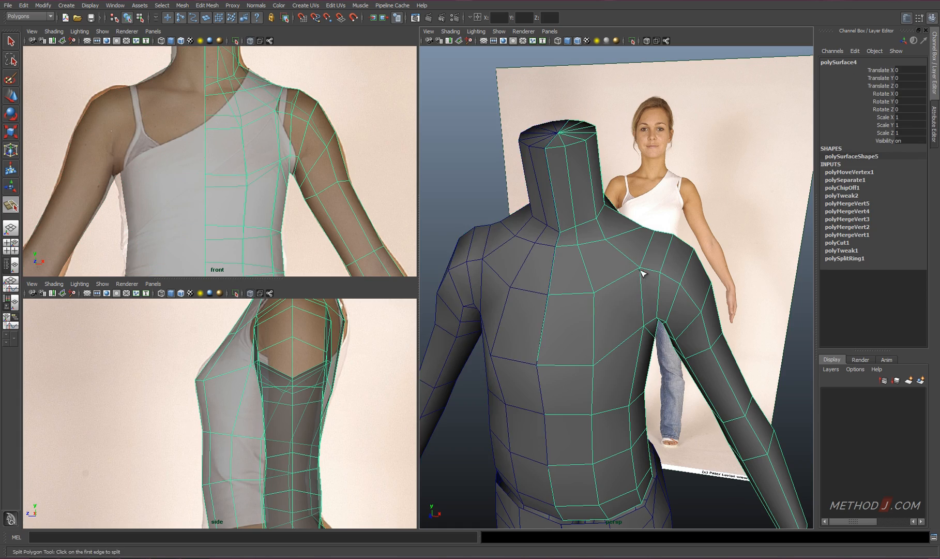
{"action": "left_click", "coordinate": [641, 266]}
{"action": "left_click_drag", "start_coordinate": [639, 306], "coordinate": [600, 281], "text": "alt"}
{"action": "left_click", "coordinate": [594, 277]}
{"action": "left_click_drag", "start_coordinate": [583, 358], "coordinate": [629, 372]}
Pull the new vertex beside the armpit forward in the side view and turn on smooth mesh preview
{"action": "key", "text": "w"}
{"action": "right_click_drag", "start_coordinate": [601, 252], "coordinate": [561, 252]}
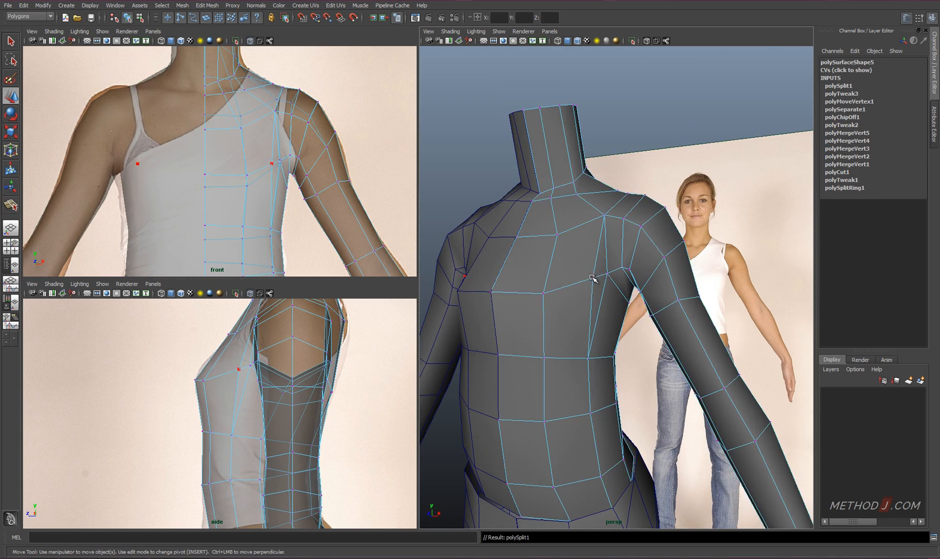
{"action": "left_click", "coordinate": [592, 277]}
{"action": "left_click_drag", "start_coordinate": [592, 278], "coordinate": [605, 349], "text": "alt"}
{"action": "left_click_drag", "start_coordinate": [242, 369], "coordinate": [227, 373]}
{"action": "key", "text": "3"}
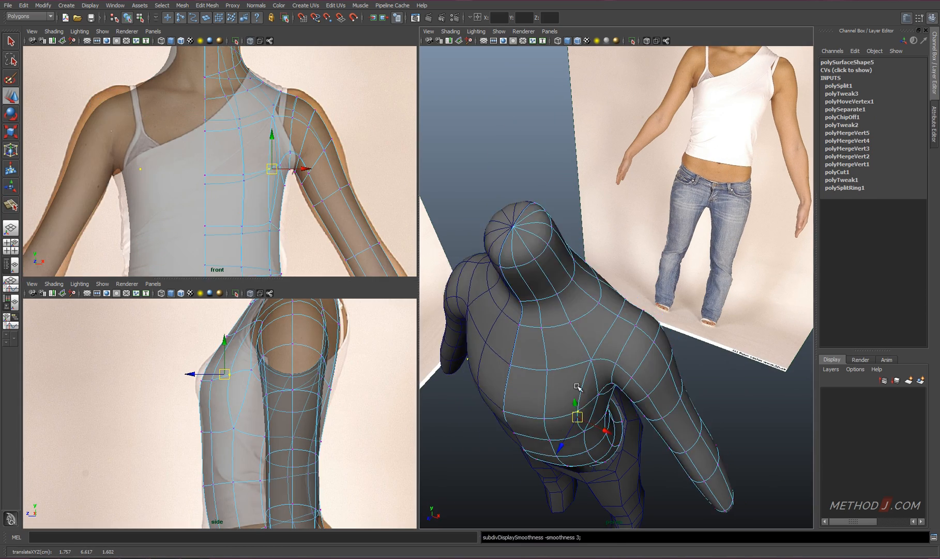
Adjust the bustline vertices and connect the vertical edges below them to add a horizontal edge row under the bust
{"action": "left_click_drag", "start_coordinate": [618, 404], "coordinate": [529, 338], "text": "alt"}
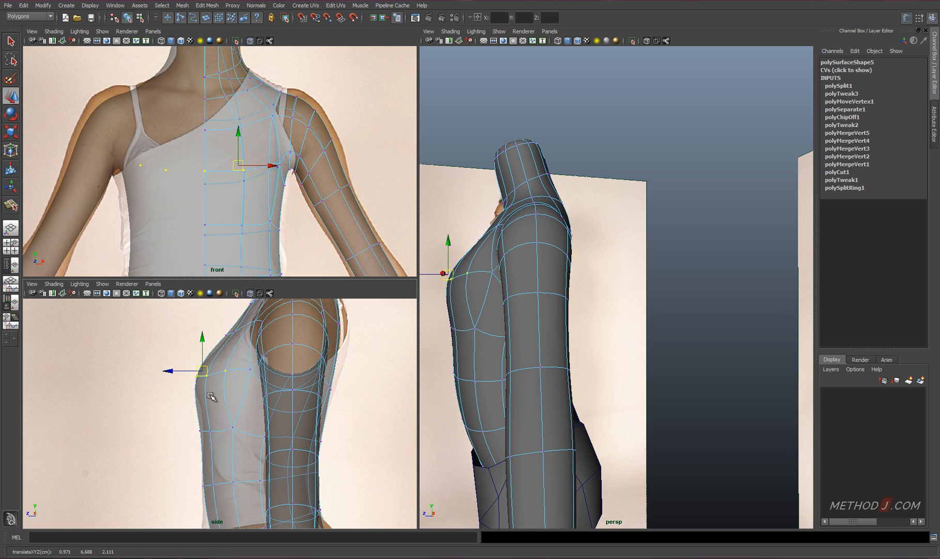
{"action": "right_click_drag", "start_coordinate": [202, 401], "coordinate": [202, 381]}
{"action": "left_click_drag", "start_coordinate": [182, 396], "coordinate": [233, 403]}
{"action": "right_click_drag", "start_coordinate": [241, 387], "coordinate": [247, 490], "text": "shift"}
{"action": "scroll", "coordinate": [194, 401], "scroll_direction": "up", "scroll_amount": 1}
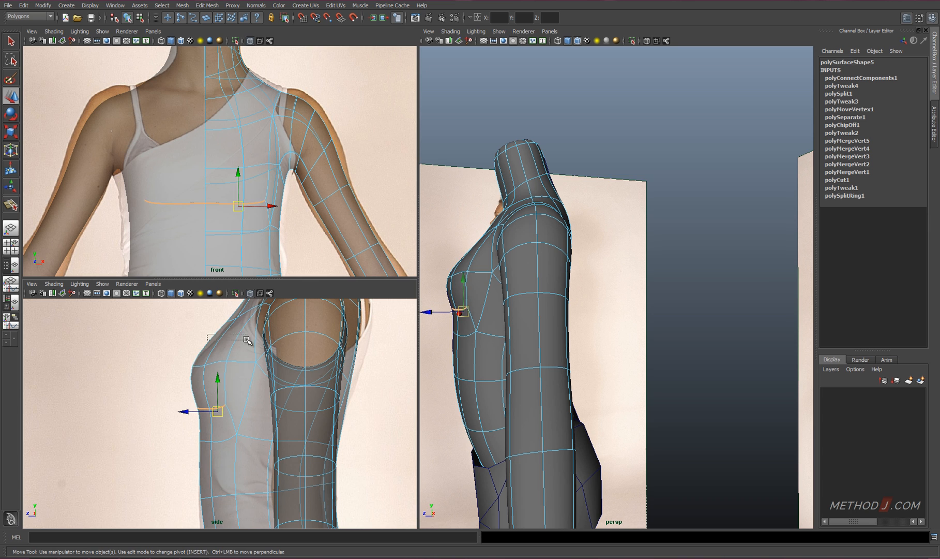
Shape the bust profile in the side view by shifting the bustline edges and the new edges under the bust
{"action": "left_click_drag", "start_coordinate": [247, 340], "coordinate": [248, 339]}
{"action": "middle_click_drag", "start_coordinate": [248, 340], "coordinate": [272, 420], "text": "alt"}
{"action": "scroll", "coordinate": [274, 414], "scroll_direction": "up", "scroll_amount": 3}
{"action": "left_click_drag", "start_coordinate": [260, 391], "coordinate": [262, 391]}
{"action": "middle_click_drag", "start_coordinate": [274, 467], "coordinate": [282, 381], "text": "alt"}
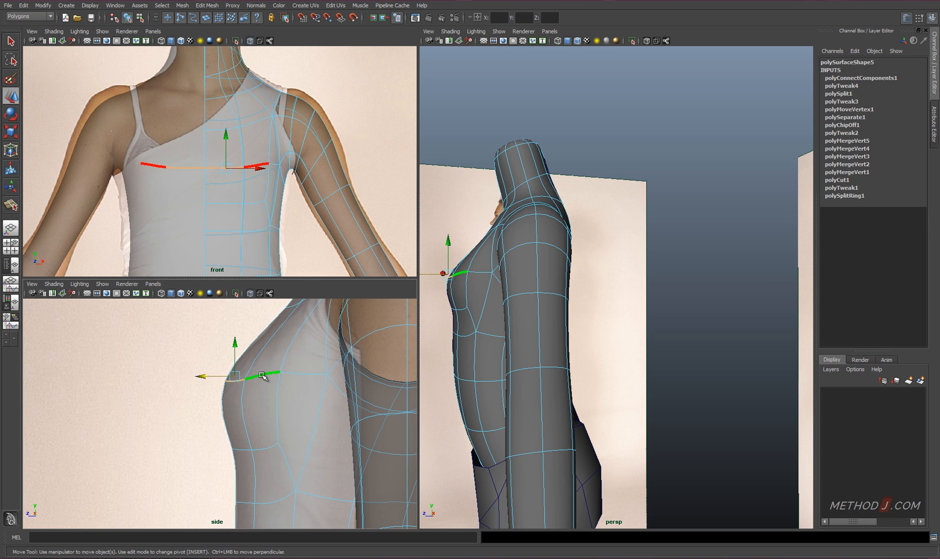
{"action": "left_click", "coordinate": [236, 450]}
{"action": "left_click_drag", "start_coordinate": [212, 454], "coordinate": [214, 455]}
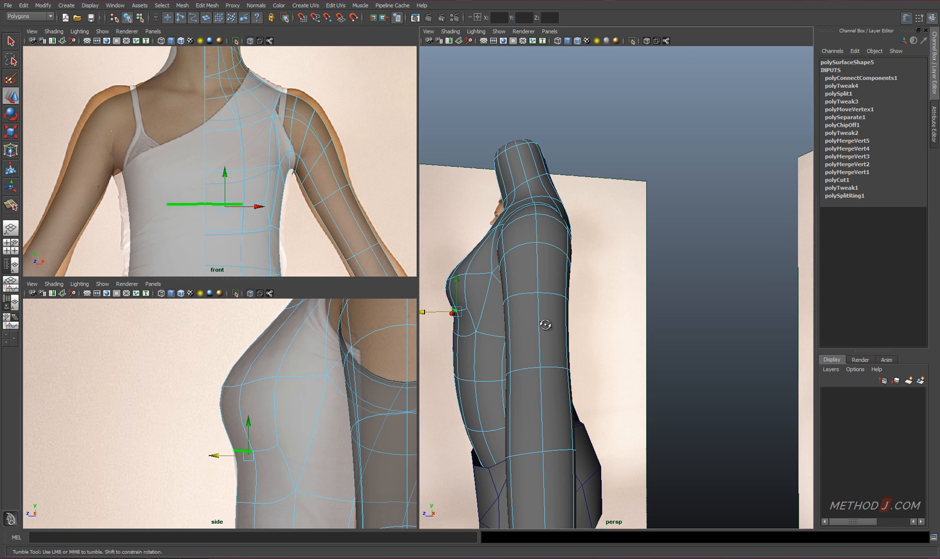
Move the vertical edge at the front of the breast in depth to round out the bust
{"action": "left_click_drag", "start_coordinate": [548, 326], "coordinate": [595, 403], "text": "alt"}
{"action": "middle_click_drag", "start_coordinate": [528, 414], "coordinate": [571, 344], "text": "alt"}
{"action": "scroll", "coordinate": [571, 344], "scroll_direction": "up", "scroll_amount": 5}
{"action": "left_click_drag", "start_coordinate": [571, 343], "coordinate": [556, 435], "text": "alt"}
{"action": "left_click", "coordinate": [535, 256]}
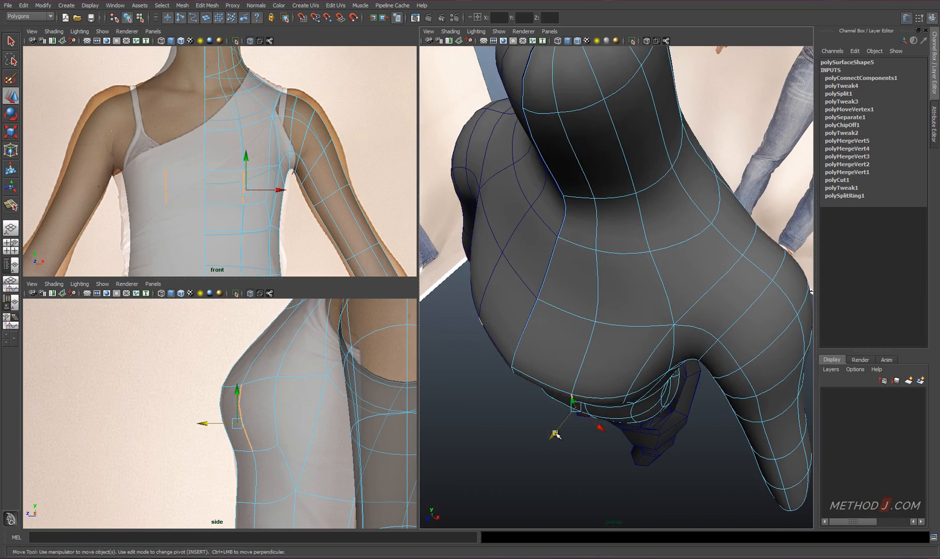
{"action": "left_click_drag", "start_coordinate": [624, 399], "coordinate": [564, 311], "text": "alt"}
{"action": "left_click_drag", "start_coordinate": [461, 262], "coordinate": [467, 262]}
{"action": "left_click_drag", "start_coordinate": [467, 262], "coordinate": [509, 217], "text": "alt"}
{"action": "right_click_drag", "start_coordinate": [509, 216], "coordinate": [466, 214]}
Push the centre-line vertex between the breasts back into the chest
{"action": "key", "text": "q"}
{"action": "left_click", "coordinate": [486, 231]}
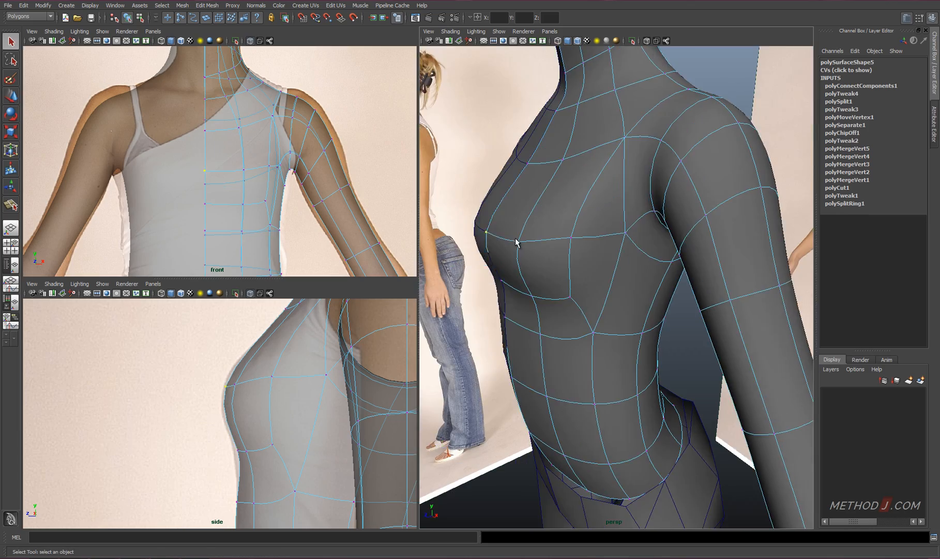
{"action": "left_click_drag", "start_coordinate": [515, 240], "coordinate": [559, 272], "text": "alt"}
{"action": "key", "text": "w"}
{"action": "left_click_drag", "start_coordinate": [491, 294], "coordinate": [511, 291]}
{"action": "left_click_drag", "start_coordinate": [510, 291], "coordinate": [566, 240], "text": "alt"}
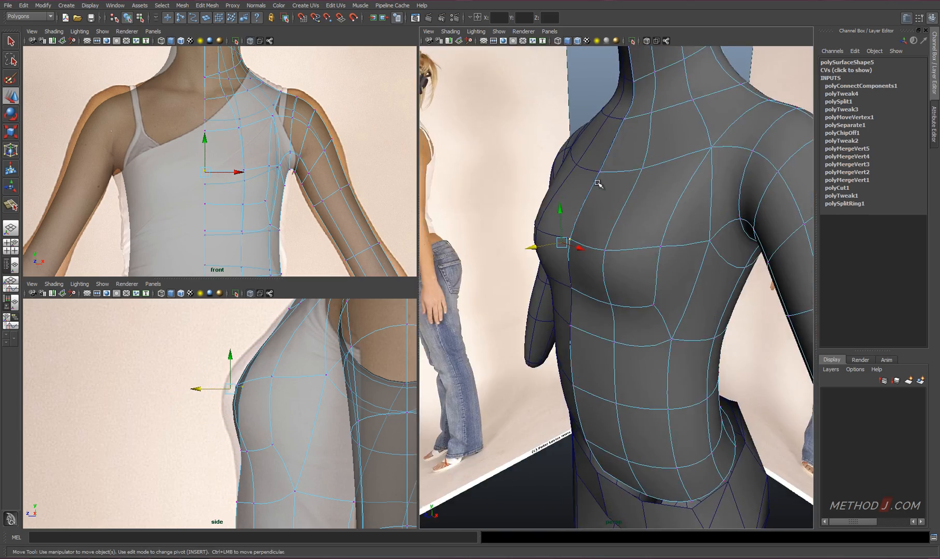
Move the centre-line vertex above the bust and its neighbouring vertex in depth to shape the upper chest
{"action": "left_click", "coordinate": [599, 172]}
{"action": "left_click_drag", "start_coordinate": [599, 173], "coordinate": [589, 245], "text": "alt"}
{"action": "left_click_drag", "start_coordinate": [543, 290], "coordinate": [544, 290]}
{"action": "left_click_drag", "start_coordinate": [544, 290], "coordinate": [607, 237], "text": "alt"}
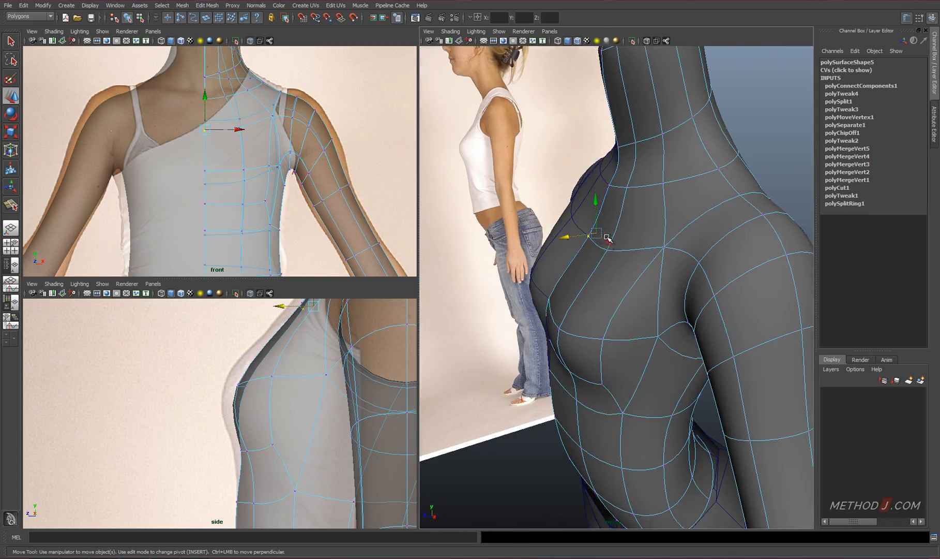
{"action": "left_click", "coordinate": [610, 250]}
{"action": "middle_click_drag", "start_coordinate": [341, 370], "coordinate": [322, 431], "text": "alt"}
{"action": "left_click_drag", "start_coordinate": [259, 364], "coordinate": [266, 363]}
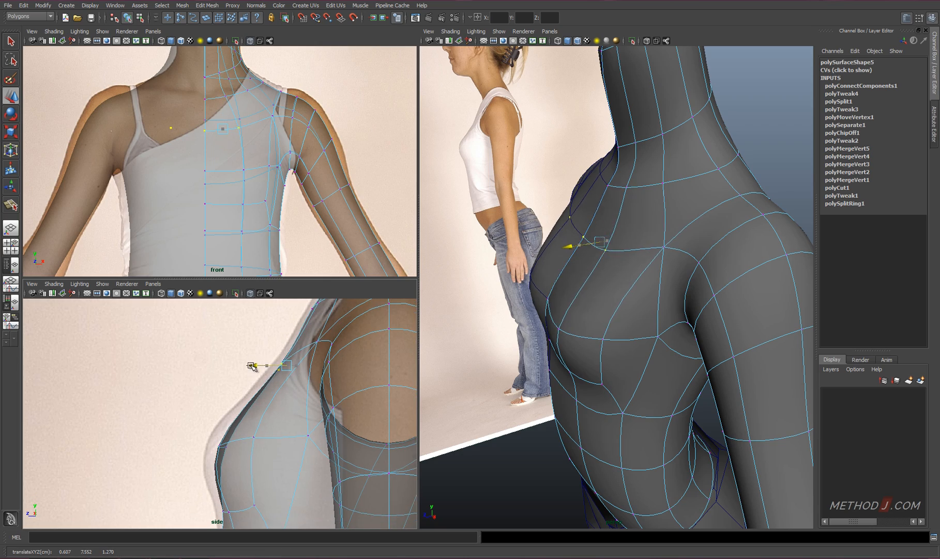
Adjust the depth of the upper-chest vertices beside the centre line and the vertices around the base of the neck
{"action": "left_click_drag", "start_coordinate": [571, 228], "coordinate": [492, 341], "text": "alt"}
{"action": "middle_click_drag", "start_coordinate": [323, 335], "coordinate": [284, 444], "text": "alt"}
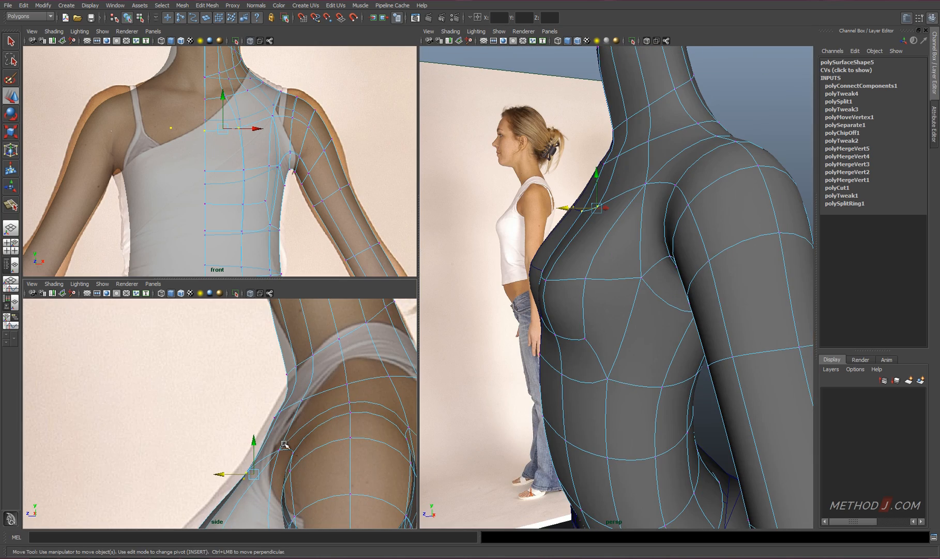
{"action": "left_click_drag", "start_coordinate": [512, 286], "coordinate": [672, 233], "text": "alt"}
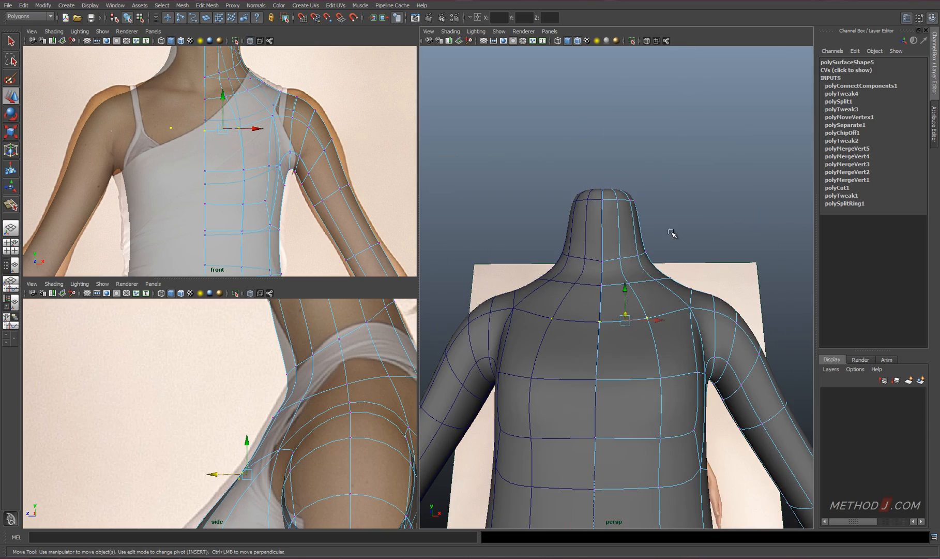
{"action": "left_click_drag", "start_coordinate": [648, 386], "coordinate": [599, 254], "text": "alt"}
{"action": "right_click_drag", "start_coordinate": [599, 253], "coordinate": [595, 225]}
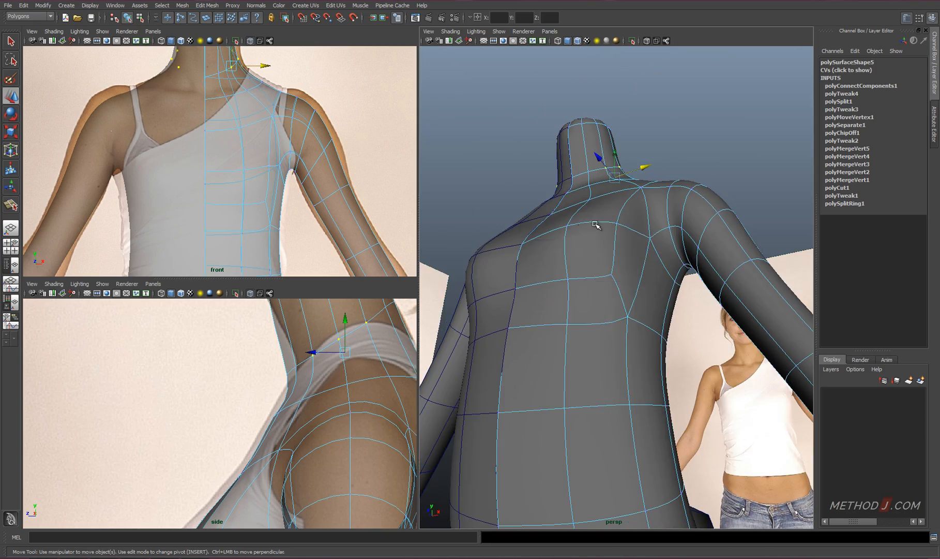
{"action": "left_click", "coordinate": [596, 224]}
{"action": "left_click_drag", "start_coordinate": [596, 225], "coordinate": [628, 216], "text": "alt"}
{"action": "left_click_drag", "start_coordinate": [669, 150], "coordinate": [671, 150]}
{"action": "mouse_move", "coordinate": [671, 150]}
{"action": "left_mouse_down", "text": "alt"}
{"action": "mouse_move", "coordinate": [624, 243]}
{"action": "mouse_move", "coordinate": [489, 363]}
{"action": "mouse_move", "coordinate": [586, 298]}
{"action": "left_mouse_up", "text": "alt"}
{"action": "right_click_drag", "start_coordinate": [585, 298], "coordinate": [606, 279]}
Split the faces from the lower outer corner of the breast up along its side to the armpit
{"action": "right_click_drag", "start_coordinate": [586, 338], "coordinate": [519, 337], "text": "shift"}
{"action": "key", "text": "1"}
{"action": "left_click", "coordinate": [578, 352]}
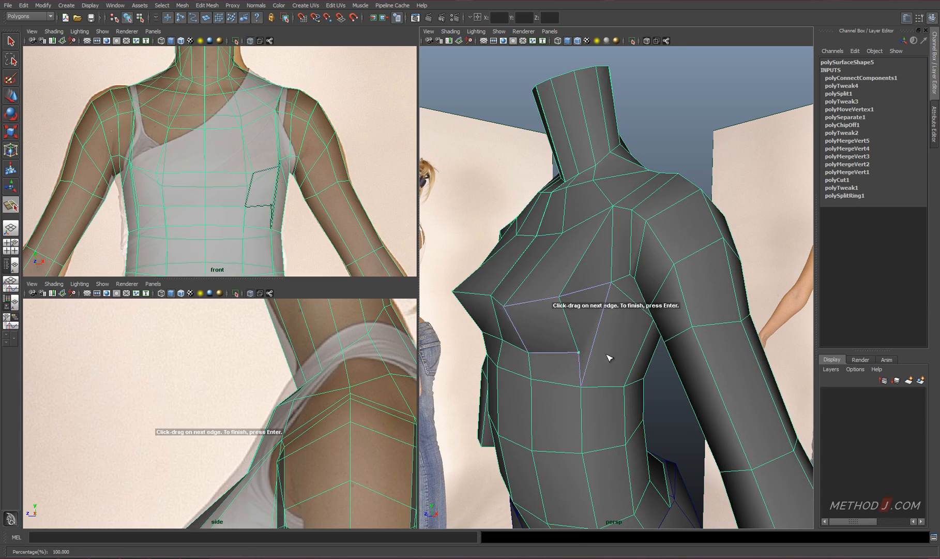
{"action": "left_click_drag", "start_coordinate": [608, 357], "coordinate": [613, 293], "text": "alt"}
{"action": "left_click", "coordinate": [610, 278]}
{"action": "left_click", "coordinate": [630, 260]}
{"action": "left_click", "coordinate": [638, 240]}
{"action": "key", "text": "Return"}
Collapse the surplus edge beside the breast and shift the vertex under the breast sideways to smooth the flow
{"action": "key", "text": "3"}
{"action": "right_click_drag", "start_coordinate": [624, 279], "coordinate": [662, 283]}
{"action": "left_click", "coordinate": [625, 256]}
{"action": "left_click_drag", "start_coordinate": [650, 300], "coordinate": [664, 322], "text": "alt"}
{"action": "right_click_drag", "start_coordinate": [662, 329], "coordinate": [639, 329]}
{"action": "left_click", "coordinate": [667, 332]}
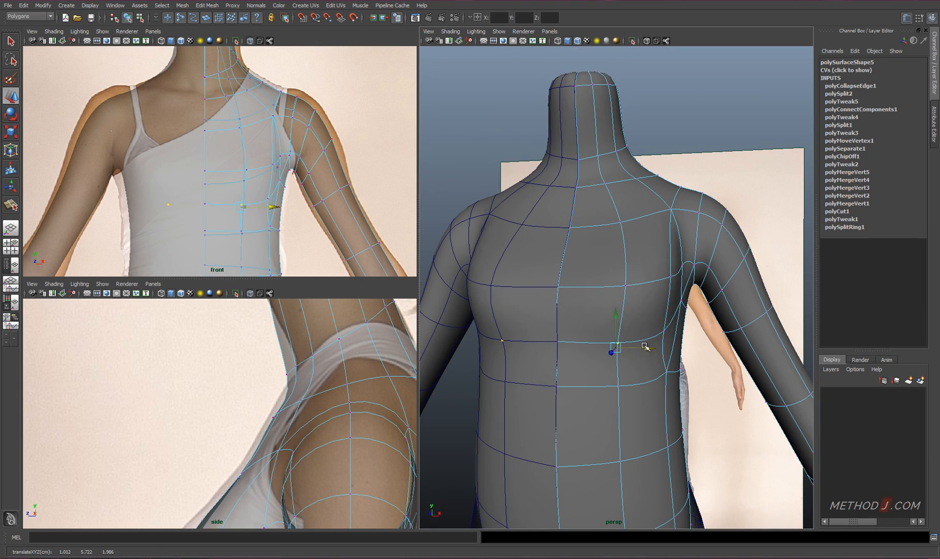
{"action": "left_click_drag", "start_coordinate": [558, 335], "coordinate": [685, 264], "text": "alt"}
Move the front vertices along the torso's lower edge in depth to follow the belly in the side view
{"action": "left_click", "coordinate": [637, 405]}
{"action": "left_click_drag", "start_coordinate": [694, 154], "coordinate": [516, 302]}
{"action": "left_click_drag", "start_coordinate": [465, 324], "coordinate": [517, 310], "text": "alt"}
{"action": "right_click_drag", "start_coordinate": [377, 405], "coordinate": [310, 408], "text": "alt"}
{"action": "middle_click_drag", "start_coordinate": [338, 438], "coordinate": [340, 398], "text": "alt"}
{"action": "right_click_drag", "start_coordinate": [274, 409], "coordinate": [320, 401], "text": "alt"}
{"action": "middle_click_drag", "start_coordinate": [329, 450], "coordinate": [333, 386], "text": "alt"}
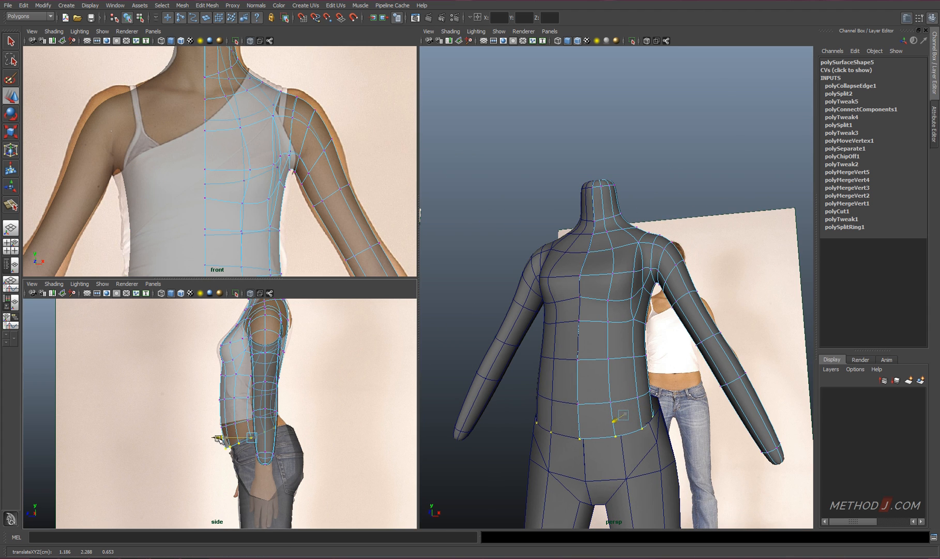
Select both torso halves and move them back to Translate Z -0.454
{"action": "right_click_drag", "start_coordinate": [236, 396], "coordinate": [259, 378]}
{"action": "left_click_drag", "start_coordinate": [239, 382], "coordinate": [253, 396]}
{"action": "left_click_drag", "start_coordinate": [255, 399], "coordinate": [265, 399]}
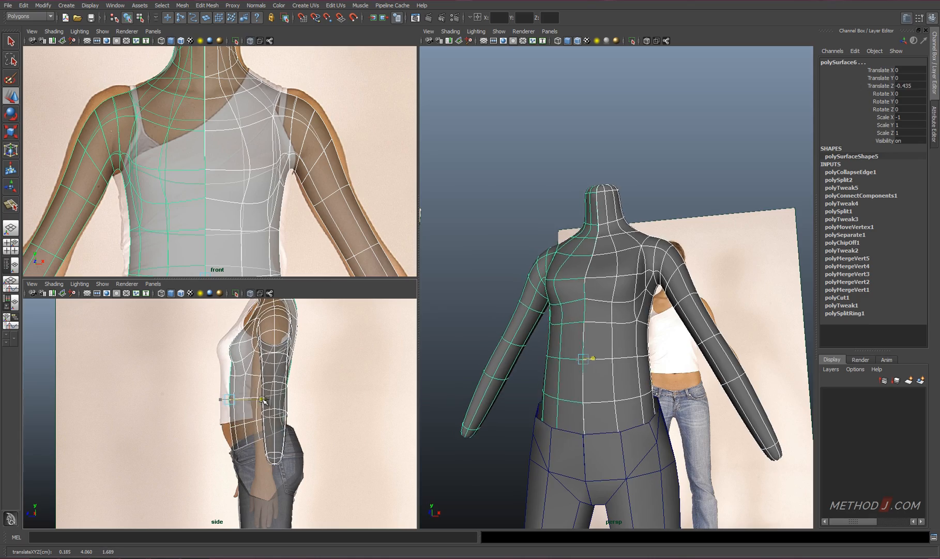
Move the rear waistline vertices of the legs mesh to fit the torso's lower edge
{"action": "left_click_drag", "start_coordinate": [714, 344], "coordinate": [578, 388], "text": "alt"}
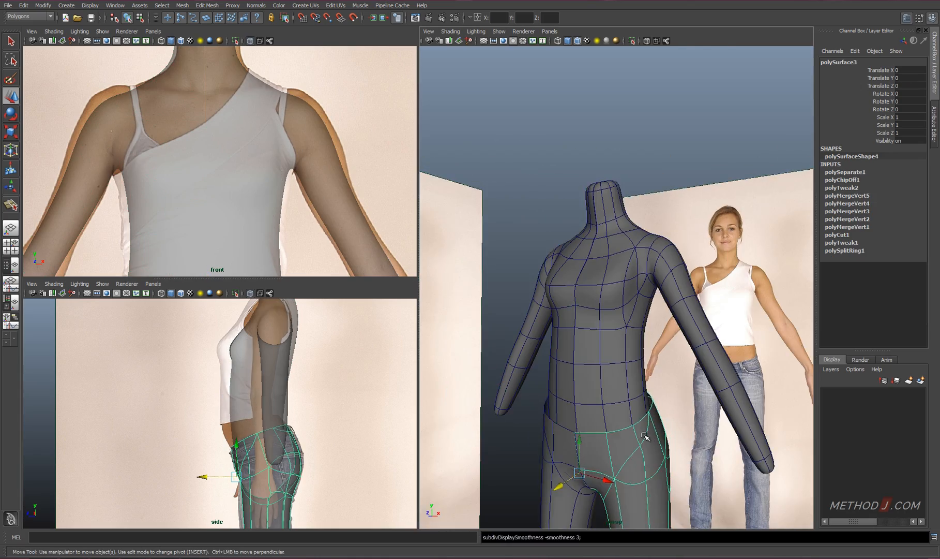
{"action": "left_click_drag", "start_coordinate": [644, 436], "coordinate": [541, 407], "text": "alt"}
{"action": "middle_click_drag", "start_coordinate": [541, 407], "coordinate": [543, 382], "text": "alt"}
{"action": "mouse_move", "coordinate": [543, 382]}
{"action": "right_mouse_down", "text": "alt"}
{"action": "mouse_move", "coordinate": [577, 389]}
{"action": "mouse_move", "coordinate": [543, 392]}
{"action": "right_mouse_up", "text": "alt"}
{"action": "left_click", "coordinate": [570, 386]}
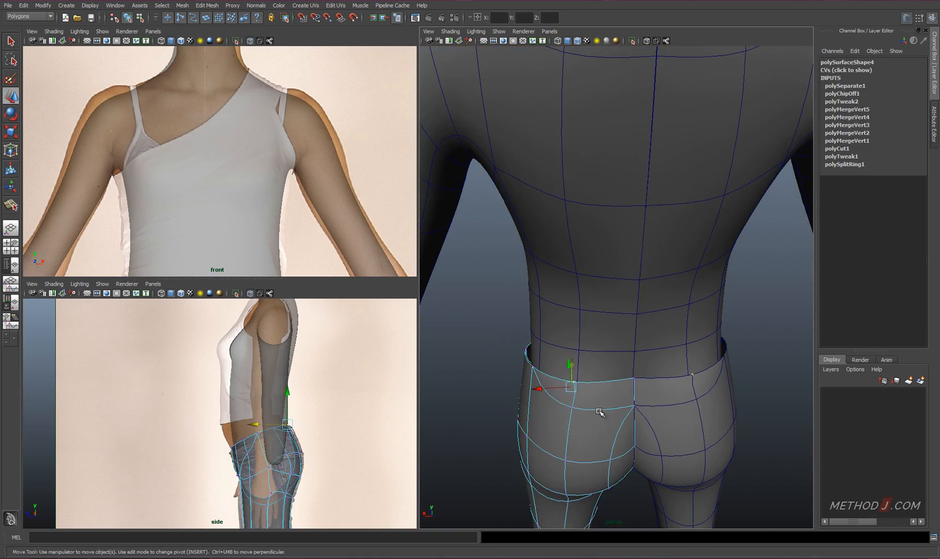
{"action": "left_click_drag", "start_coordinate": [602, 411], "coordinate": [520, 362], "text": "alt"}
{"action": "mouse_move", "coordinate": [520, 362]}
{"action": "right_mouse_down", "text": "alt"}
{"action": "mouse_move", "coordinate": [543, 363]}
{"action": "mouse_move", "coordinate": [509, 362]}
{"action": "right_mouse_up", "text": "alt"}
{"action": "left_click", "coordinate": [651, 329]}
{"action": "key", "text": "ctrl+z"}
Reposition the side and front waistline vertices of the legs mesh to follow the torso around the hip
{"action": "left_click_drag", "start_coordinate": [651, 329], "coordinate": [642, 357], "text": "alt"}
{"action": "left_click_drag", "start_coordinate": [655, 309], "coordinate": [662, 308]}
{"action": "left_click_drag", "start_coordinate": [585, 331], "coordinate": [629, 351], "text": "alt"}
{"action": "left_click_drag", "start_coordinate": [534, 244], "coordinate": [539, 243]}
{"action": "left_click_drag", "start_coordinate": [561, 305], "coordinate": [660, 246], "text": "alt"}
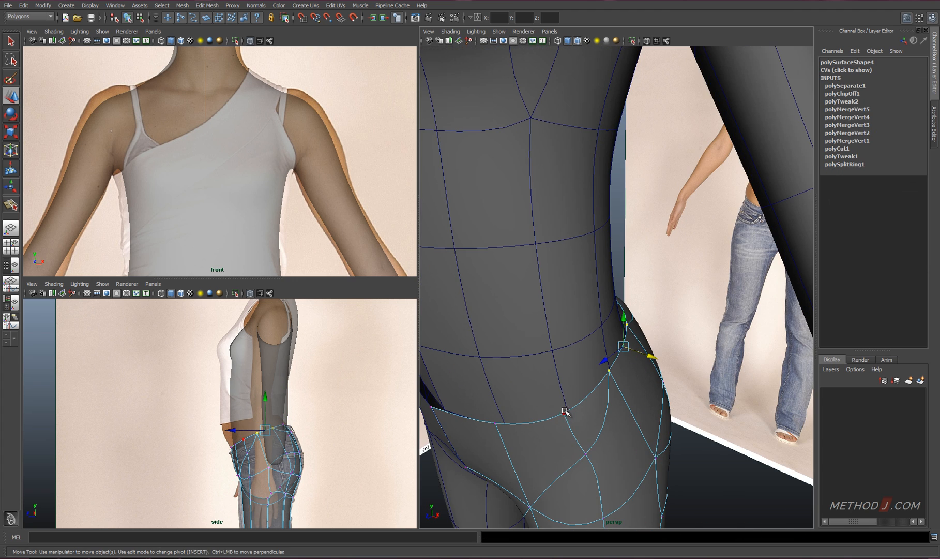
{"action": "left_click", "coordinate": [565, 410]}
{"action": "left_click_drag", "start_coordinate": [615, 400], "coordinate": [568, 392], "text": "alt"}
{"action": "left_click_drag", "start_coordinate": [529, 345], "coordinate": [495, 330], "text": "shift"}
{"action": "left_click_drag", "start_coordinate": [540, 340], "coordinate": [646, 333], "text": "alt"}
Adjust the legs mesh's waistline vertices at the outer hip sideways and save the scene
{"action": "left_click", "coordinate": [709, 315]}
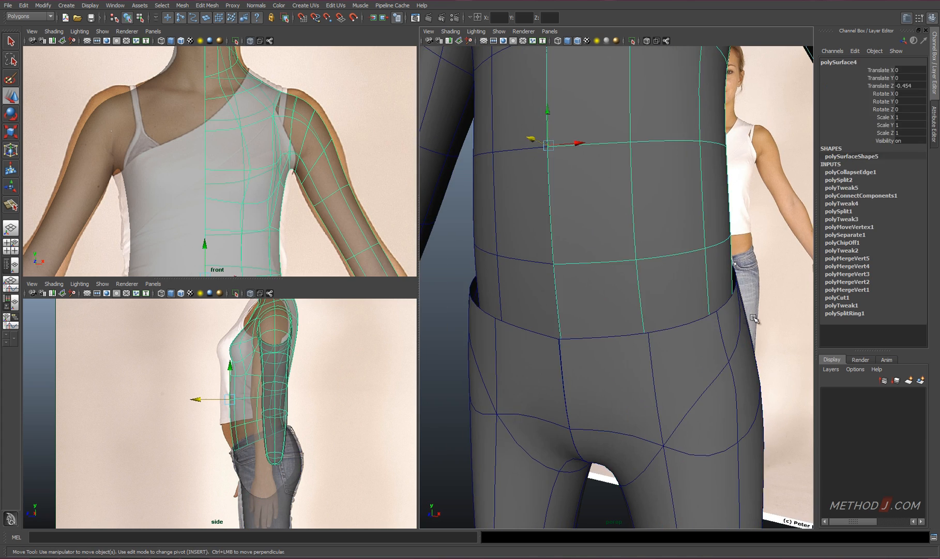
{"action": "key", "text": "ctrl+z"}
{"action": "left_click_drag", "start_coordinate": [709, 316], "coordinate": [762, 327], "text": "alt"}
{"action": "right_click_drag", "start_coordinate": [761, 326], "coordinate": [684, 348], "text": "alt"}
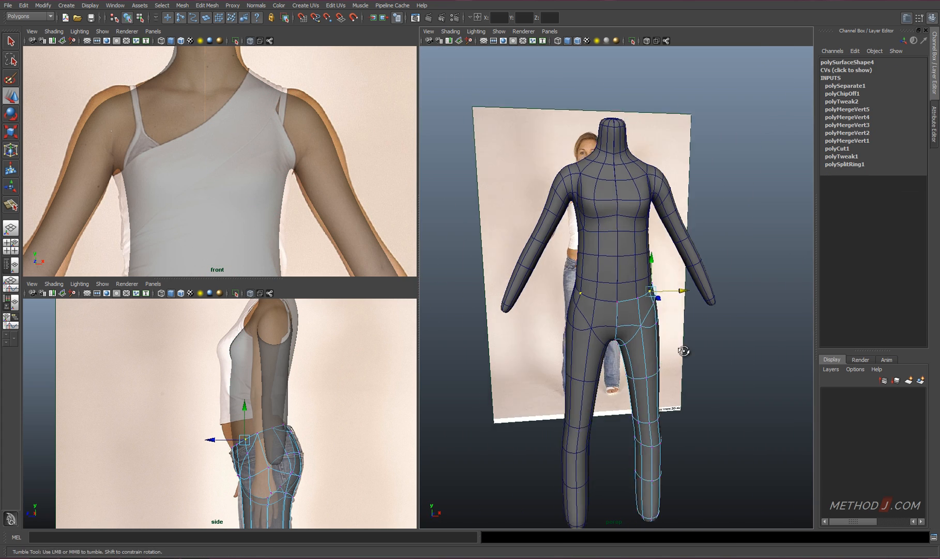
{"action": "left_click", "coordinate": [664, 316]}
{"action": "left_click_drag", "start_coordinate": [684, 348], "coordinate": [574, 331], "text": "alt"}
{"action": "left_click", "coordinate": [679, 396]}
{"action": "key", "text": "ctrl+s"}
Create a polygon cube and place it at the wrist at X 5.871, Y 0.625, rotated 14.954 about Z
{"action": "key", "text": "space"}
{"action": "left_click", "coordinate": [621, 361]}
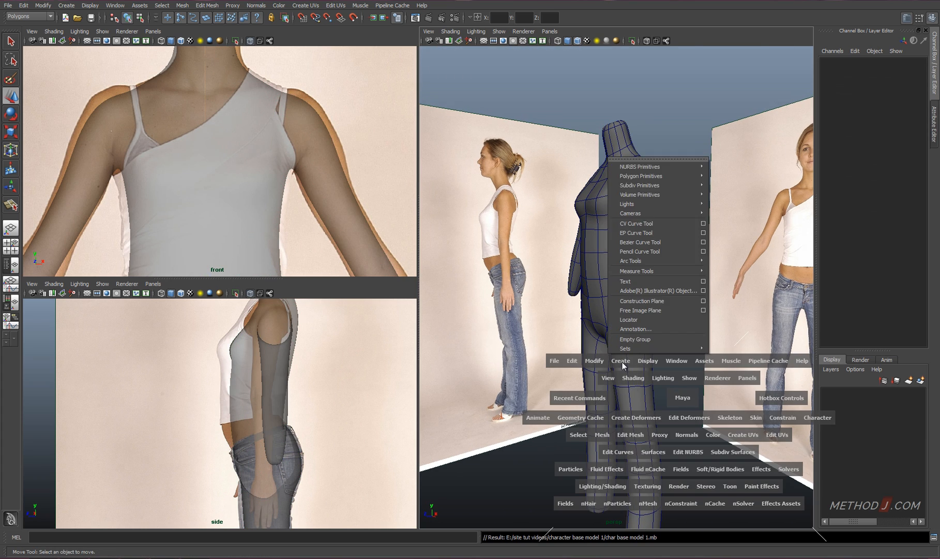
{"action": "left_click", "coordinate": [729, 185]}
{"action": "key", "text": "f"}
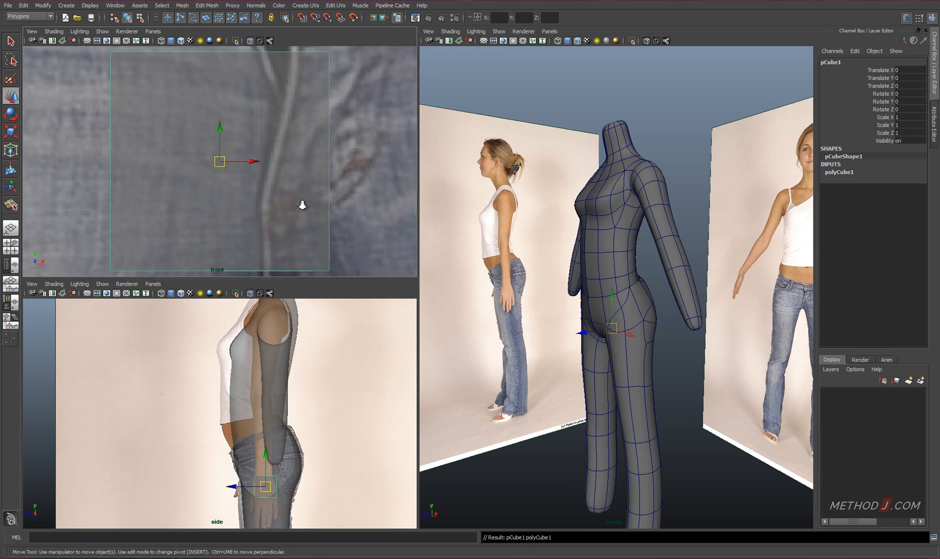
{"action": "scroll", "coordinate": [300, 201], "scroll_direction": "down", "scroll_amount": 8}
{"action": "left_click_drag", "start_coordinate": [340, 112], "coordinate": [336, 114]}
{"action": "key", "text": "r"}
{"action": "scroll", "coordinate": [373, 166], "scroll_direction": "down", "scroll_amount": 5}
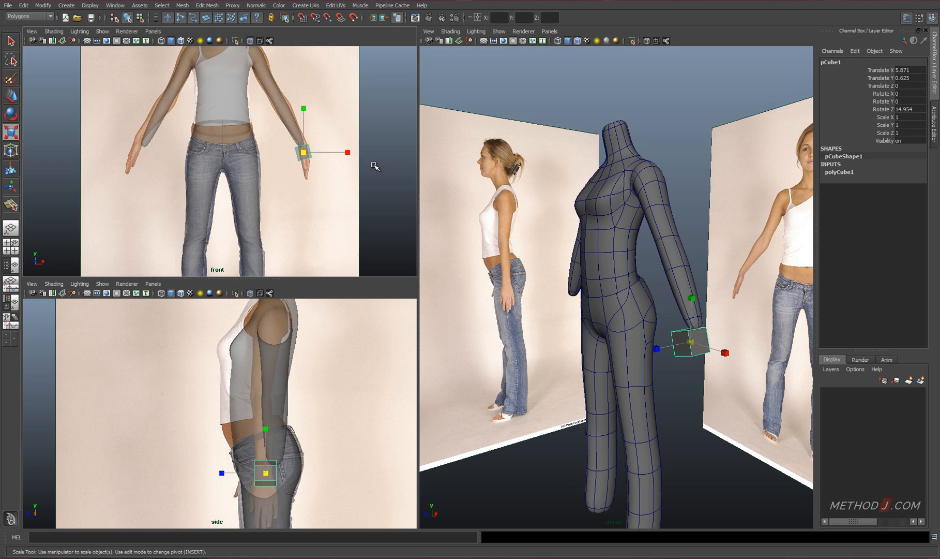
Set the cube's depth subdivisions to 4 and width to 0.5, and adjust its Z rotation to 12.397
{"action": "middle_click_drag", "start_coordinate": [373, 166], "coordinate": [354, 190], "text": "alt"}
{"action": "scroll", "coordinate": [354, 190], "scroll_direction": "up", "scroll_amount": 5}
{"action": "left_click", "coordinate": [834, 172]}
{"action": "left_click_drag", "start_coordinate": [730, 365], "coordinate": [624, 373], "text": "alt"}
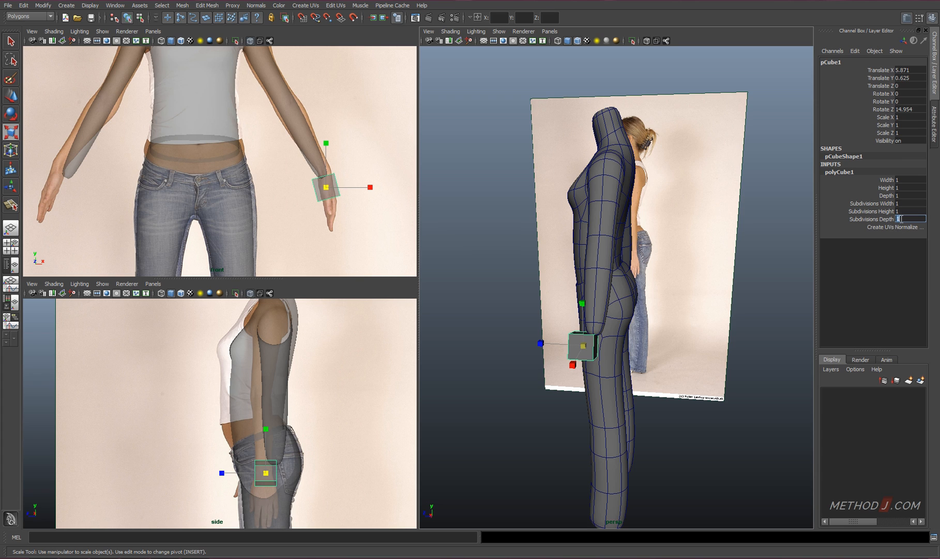
{"action": "left_click_drag", "start_coordinate": [729, 307], "coordinate": [737, 313], "text": "alt"}
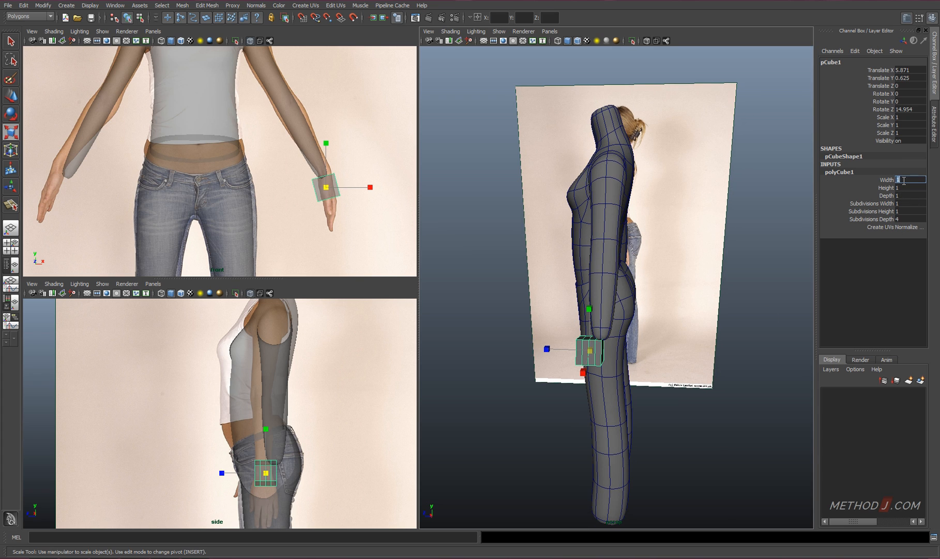
{"action": "key", "text": "e"}
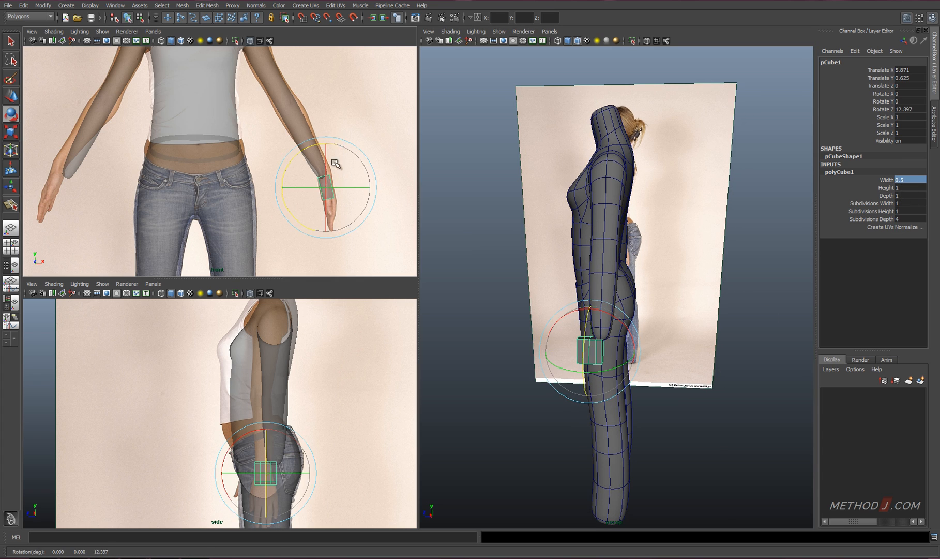
Position the cube under the wrist at X 5.911, Y 0.634, Z -0.412, and set its width to 0.4
{"action": "left_click_drag", "start_coordinate": [587, 333], "coordinate": [604, 352], "text": "alt"}
{"action": "key", "text": "f"}
{"action": "left_click_drag", "start_coordinate": [582, 288], "coordinate": [660, 289]}
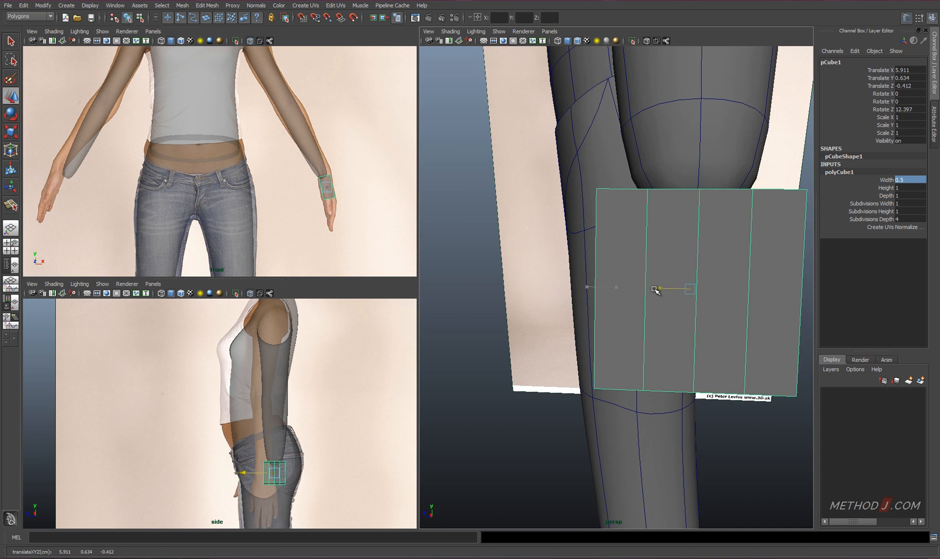
{"action": "left_click_drag", "start_coordinate": [682, 439], "coordinate": [582, 384], "text": "alt"}
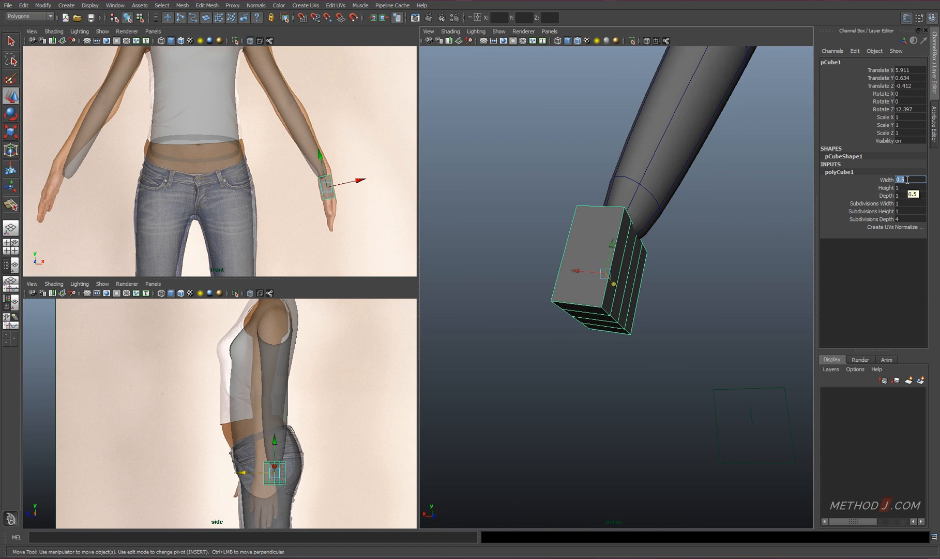
{"action": "type", "text": "0.4"}
{"action": "key", "text": "Return"}
{"action": "left_click_drag", "start_coordinate": [632, 306], "coordinate": [716, 222], "text": "alt"}
{"action": "key", "text": "Return"}
{"action": "left_click_drag", "start_coordinate": [582, 276], "coordinate": [654, 336], "text": "alt"}
Select the four faces on the cube's underside and turn off Keep Faces Together
{"action": "key", "text": "F11"}
{"action": "left_click", "coordinate": [617, 322]}
{"action": "left_click", "coordinate": [641, 320], "text": "shift"}
{"action": "left_click", "coordinate": [664, 318], "text": "shift"}
{"action": "left_click", "coordinate": [207, 6]}
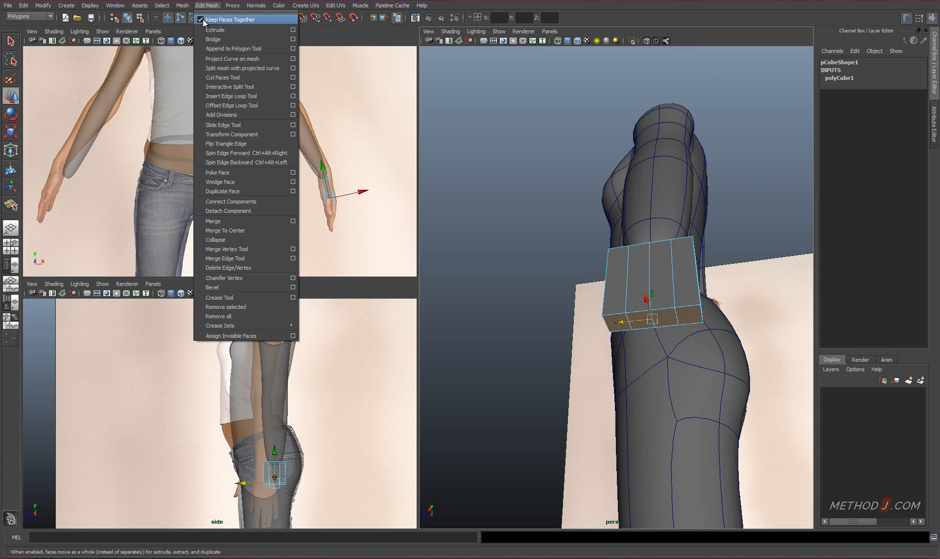
{"action": "left_click", "coordinate": [201, 22]}
Extrude the four underside faces separately and scale them to 0.75 to form the finger bases
{"action": "key", "text": "ctrl+e"}
{"action": "left_click_drag", "start_coordinate": [636, 341], "coordinate": [602, 368], "text": "alt"}
{"action": "left_click", "coordinate": [720, 278]}
{"action": "left_click", "coordinate": [207, 5]}
{"action": "left_click", "coordinate": [203, 21]}
{"action": "left_click_drag", "start_coordinate": [619, 355], "coordinate": [615, 388]}
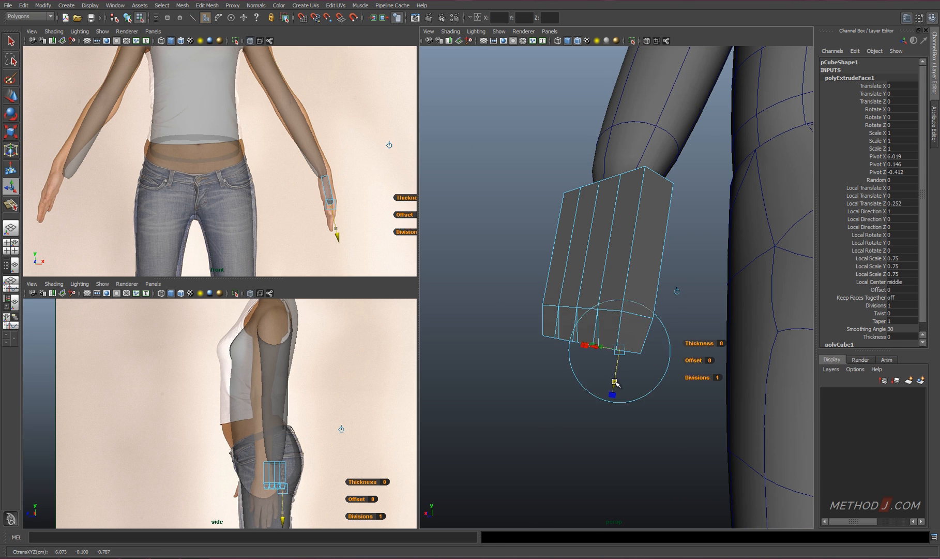
{"action": "key", "text": "z"}
{"action": "right_click_drag", "start_coordinate": [560, 386], "coordinate": [557, 408], "text": "shift"}
Extrude the four scaled faces by 1.054 to form the fingers and toggle Keep Faces Together
{"action": "left_click_drag", "start_coordinate": [619, 354], "coordinate": [593, 506]}
{"action": "mouse_move", "coordinate": [569, 373]}
{"action": "left_mouse_down", "text": "alt"}
{"action": "mouse_move", "coordinate": [672, 346]}
{"action": "mouse_move", "coordinate": [579, 357]}
{"action": "left_mouse_up", "text": "alt"}
{"action": "left_click", "coordinate": [207, 5]}
{"action": "left_click", "coordinate": [201, 21]}
Move the hand mesh forward in the side view so it lies over the photographed hand
{"action": "middle_click_drag", "start_coordinate": [321, 470], "coordinate": [322, 345], "text": "alt"}
{"action": "right_click_drag", "start_coordinate": [322, 345], "coordinate": [321, 393], "text": "alt"}
{"action": "key", "text": "space"}
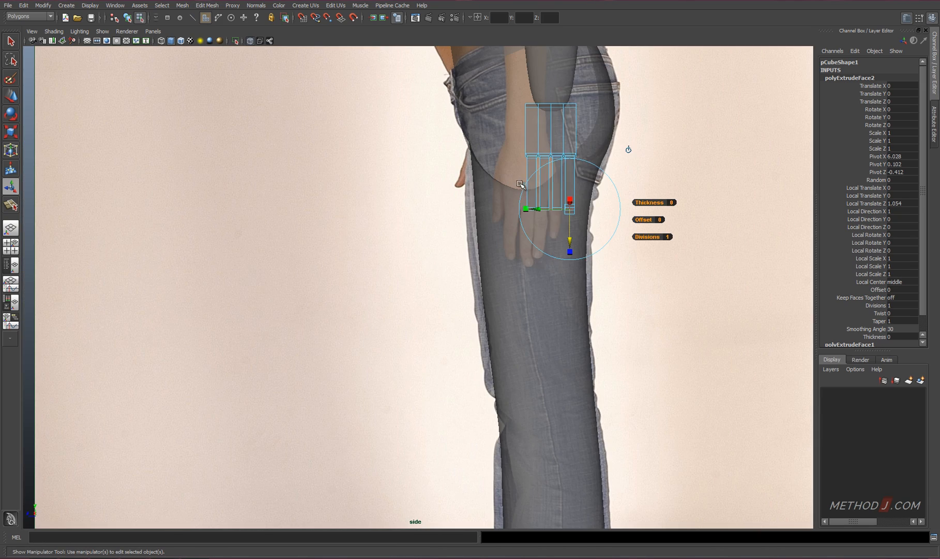
{"action": "left_click", "coordinate": [568, 128]}
{"action": "key", "text": "w"}
{"action": "left_click_drag", "start_coordinate": [551, 130], "coordinate": [526, 163]}
{"action": "right_click_drag", "start_coordinate": [525, 164], "coordinate": [551, 169], "text": "alt"}
{"action": "middle_click_drag", "start_coordinate": [550, 169], "coordinate": [484, 248], "text": "alt"}
{"action": "right_click_drag", "start_coordinate": [485, 247], "coordinate": [527, 235], "text": "alt"}
Move each finger's vertices in the side view to match the position and length of the photographed fingers
{"action": "left_click_drag", "start_coordinate": [532, 218], "coordinate": [577, 307]}
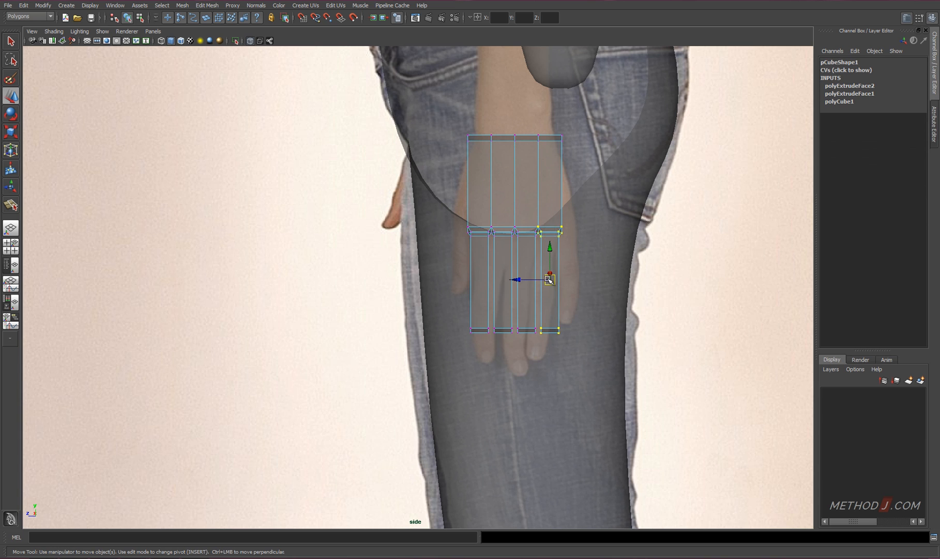
{"action": "left_click_drag", "start_coordinate": [563, 265], "coordinate": [550, 279]}
{"action": "key", "text": "space"}
{"action": "key", "text": "space"}
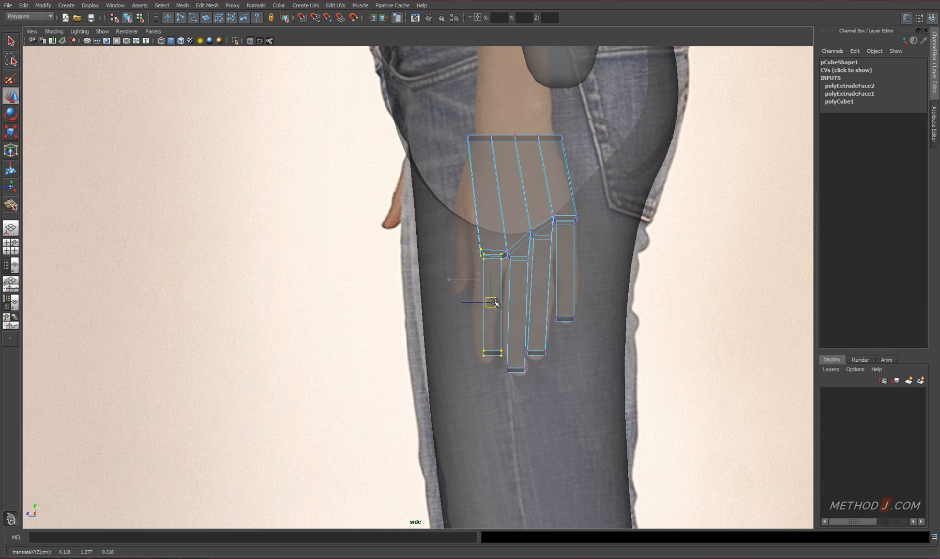
Refine the knuckle and finger-base vertices in the side view to follow the outline of the hand
{"action": "left_click_drag", "start_coordinate": [437, 254], "coordinate": [440, 254]}
{"action": "right_click_drag", "start_coordinate": [652, 288], "coordinate": [797, 294], "text": "alt"}
{"action": "middle_click_drag", "start_coordinate": [591, 247], "coordinate": [502, 259], "text": "alt"}
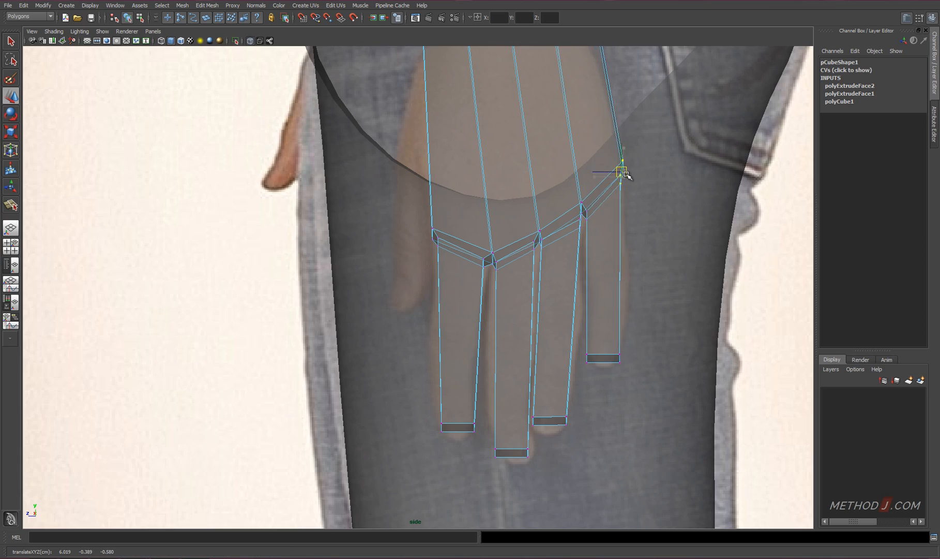
Move the whole hand mesh in the front view to X 5.899, Y 1.038 to line up with the wrist
{"action": "key", "text": "space"}
{"action": "key", "text": "space"}
{"action": "left_click_drag", "start_coordinate": [603, 387], "coordinate": [426, 305], "text": "alt"}
{"action": "key", "text": "space"}
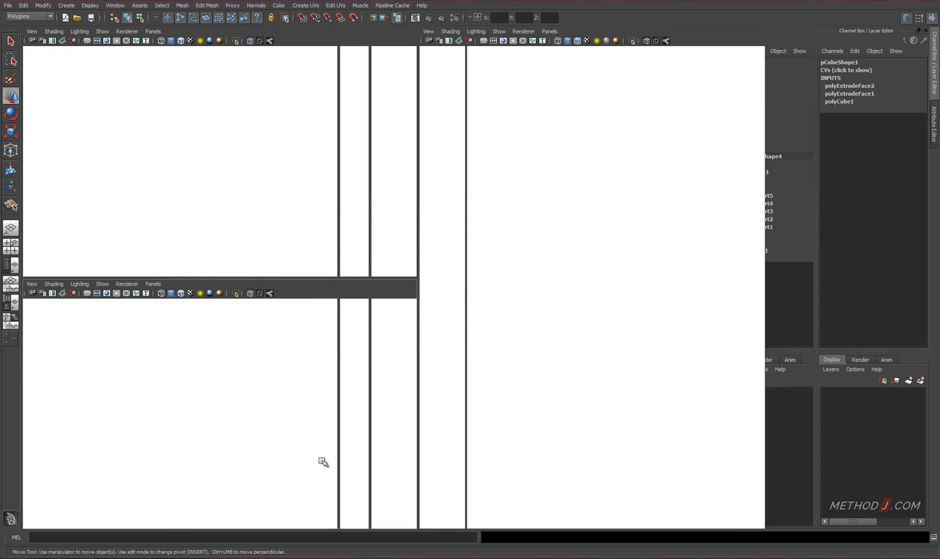
{"action": "key", "text": "space"}
{"action": "right_click_drag", "start_coordinate": [504, 313], "coordinate": [745, 395], "text": "alt"}
{"action": "middle_click_drag", "start_coordinate": [771, 398], "coordinate": [592, 262], "text": "alt"}
{"action": "key", "text": "F8"}
{"action": "left_click_drag", "start_coordinate": [600, 291], "coordinate": [594, 206]}
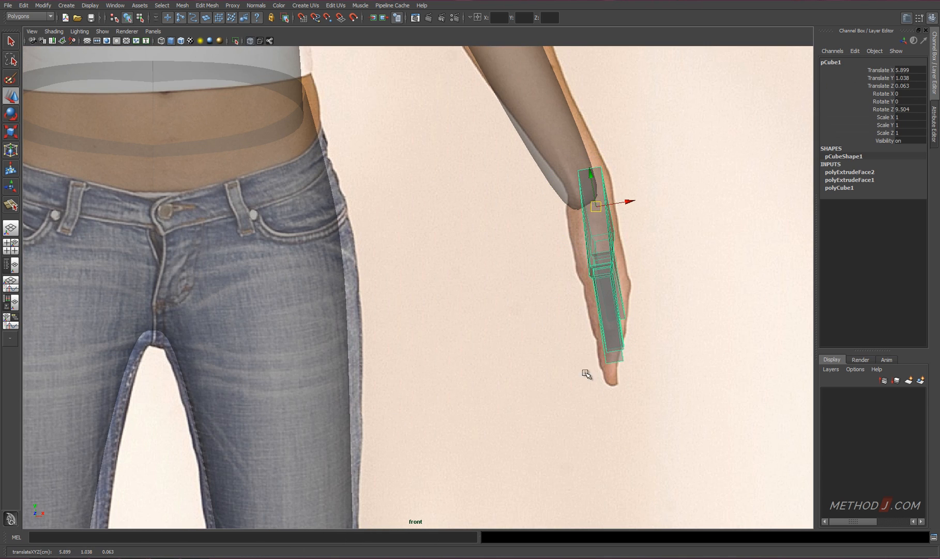
Select one finger's vertices in the front view and shift them towards the body
{"action": "middle_click_drag", "start_coordinate": [586, 366], "coordinate": [467, 370], "text": "alt"}
{"action": "right_click_drag", "start_coordinate": [467, 370], "coordinate": [781, 390], "text": "alt"}
{"action": "right_click_drag", "start_coordinate": [544, 312], "coordinate": [518, 316]}
{"action": "left_click_drag", "start_coordinate": [518, 331], "coordinate": [557, 354]}
{"action": "left_click_drag", "start_coordinate": [535, 340], "coordinate": [516, 343]}
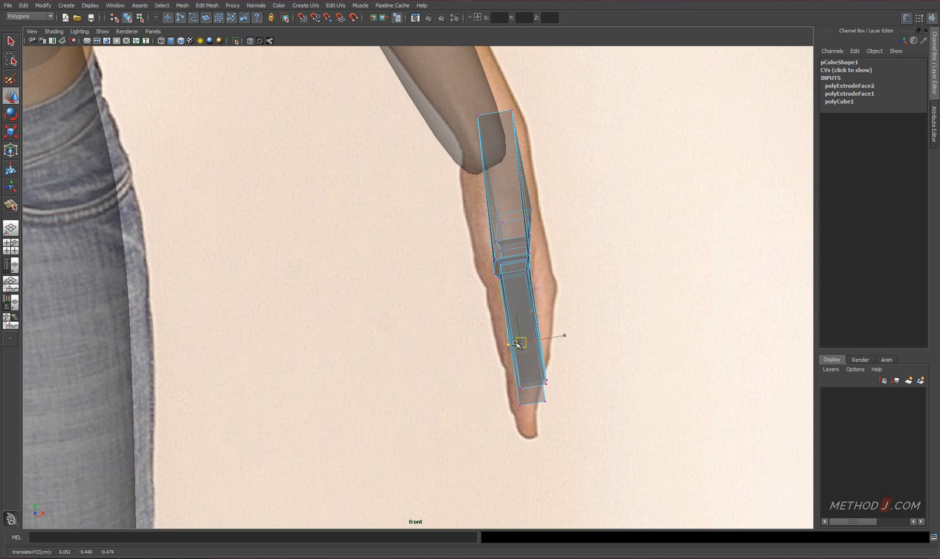
Frame the hand in the perspective view and move the knuckle edge of the outer finger across the hand's thickness
{"action": "key", "text": "space"}
{"action": "key", "text": "space"}
{"action": "key", "text": "f"}
{"action": "right_click_drag", "start_coordinate": [546, 288], "coordinate": [440, 310], "text": "alt"}
{"action": "left_click_drag", "start_coordinate": [440, 311], "coordinate": [484, 363], "text": "alt"}
{"action": "left_click_drag", "start_coordinate": [402, 405], "coordinate": [285, 360]}
{"action": "left_click_drag", "start_coordinate": [485, 375], "coordinate": [362, 357], "text": "alt"}
{"action": "left_click_drag", "start_coordinate": [342, 383], "coordinate": [357, 386]}
{"action": "left_click_drag", "start_coordinate": [404, 400], "coordinate": [574, 397], "text": "alt"}
{"action": "left_click_drag", "start_coordinate": [158, 322], "coordinate": [274, 394]}
{"action": "left_click_drag", "start_coordinate": [281, 393], "coordinate": [387, 214], "text": "alt"}
{"action": "right_click", "coordinate": [387, 214]}
{"action": "right_click_drag", "start_coordinate": [389, 230], "coordinate": [387, 236]}
{"action": "left_click_drag", "start_coordinate": [388, 236], "coordinate": [369, 196], "text": "alt"}
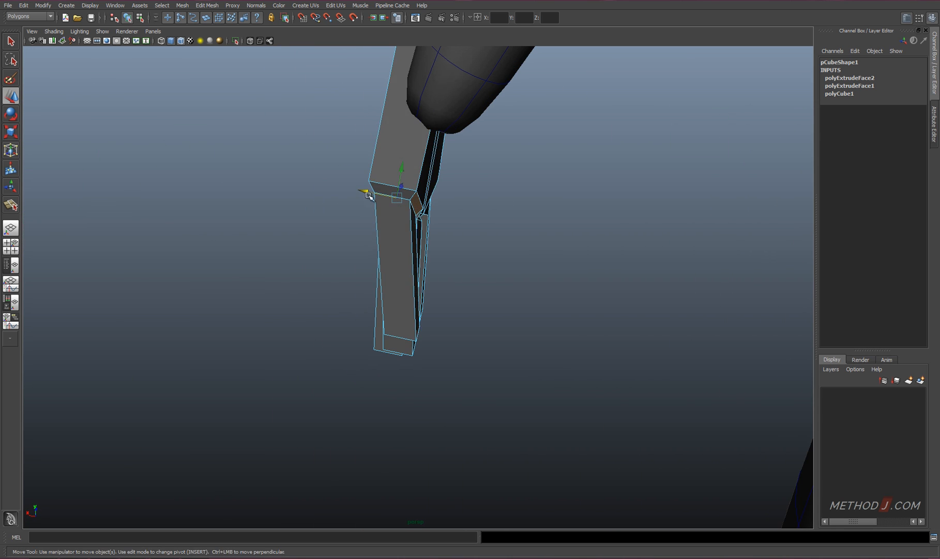
Move the edges at the finger bases and fingertips to curve the row of fingers and even out their thickness
{"action": "left_click_drag", "start_coordinate": [365, 245], "coordinate": [422, 214], "text": "alt"}
{"action": "right_click_drag", "start_coordinate": [422, 214], "coordinate": [389, 213]}
{"action": "left_click_drag", "start_coordinate": [389, 214], "coordinate": [421, 275], "text": "alt"}
{"action": "left_click", "coordinate": [400, 266]}
{"action": "left_click_drag", "start_coordinate": [413, 234], "coordinate": [417, 222]}
{"action": "left_click_drag", "start_coordinate": [364, 272], "coordinate": [354, 244], "text": "alt"}
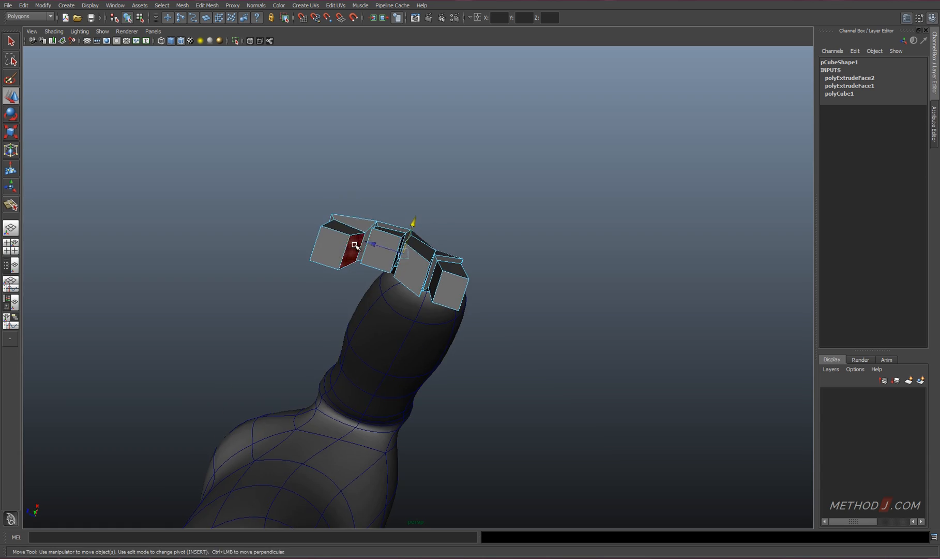
{"action": "left_click_drag", "start_coordinate": [368, 211], "coordinate": [404, 347], "text": "alt"}
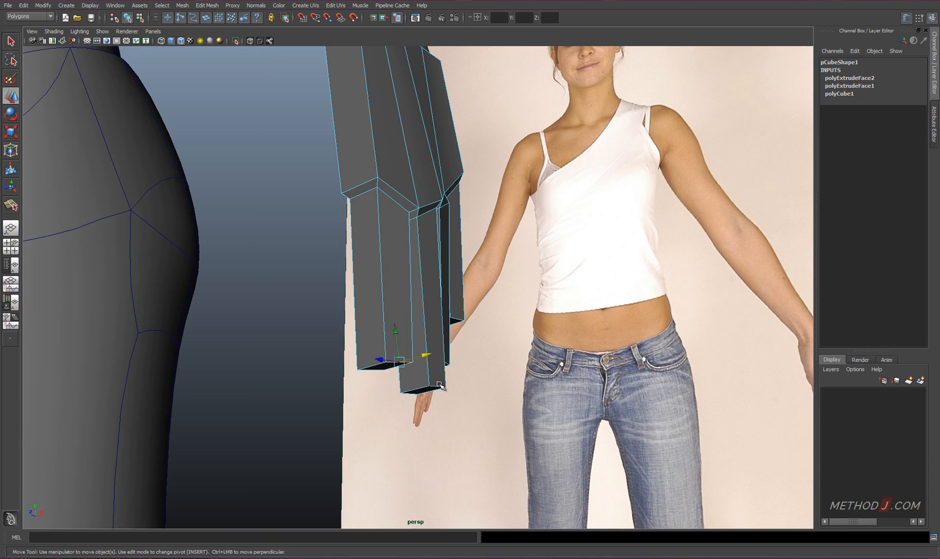
{"action": "left_click_drag", "start_coordinate": [439, 385], "coordinate": [439, 350], "text": "alt"}
Preview the hand smoothed, and connect the fingers' lengthwise edges to add an edge loop across each finger
{"action": "key", "text": "3"}
{"action": "left_click_drag", "start_coordinate": [440, 351], "coordinate": [408, 277], "text": "alt"}
{"action": "key", "text": "1"}
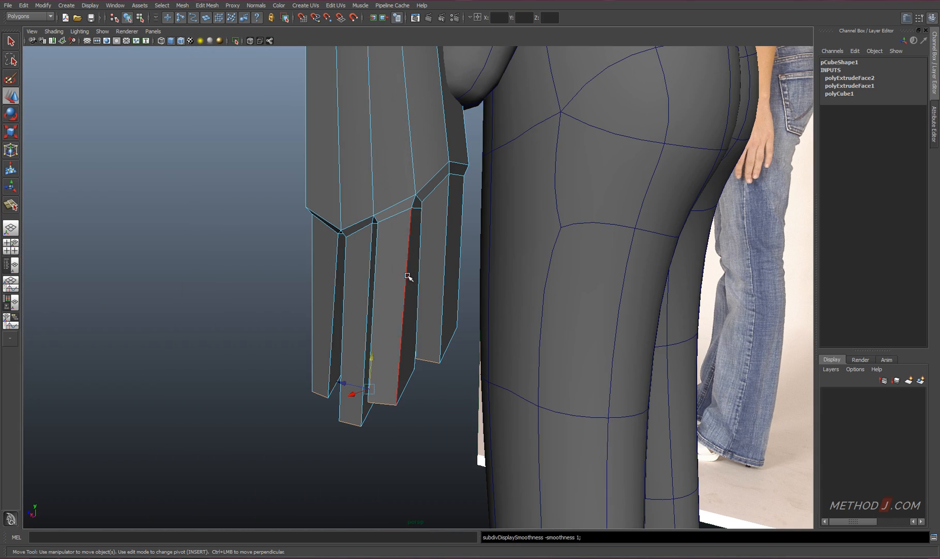
{"action": "left_click_drag", "start_coordinate": [493, 300], "coordinate": [569, 289], "text": "alt"}
{"action": "right_click_drag", "start_coordinate": [569, 289], "coordinate": [571, 388], "text": "shift"}
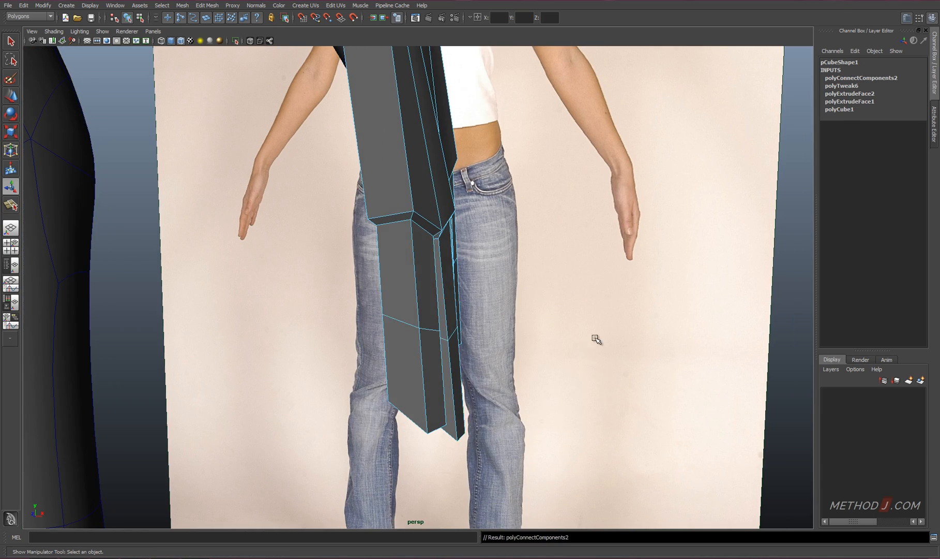
Select the middle edges of the fingers and move them across the hand's thickness to bend the fingers slightly
{"action": "left_click_drag", "start_coordinate": [596, 337], "coordinate": [420, 310], "text": "alt"}
{"action": "right_click_drag", "start_coordinate": [420, 310], "coordinate": [420, 339]}
{"action": "left_click_drag", "start_coordinate": [420, 339], "coordinate": [431, 305], "text": "alt"}
{"action": "left_click", "coordinate": [431, 306]}
{"action": "left_click", "coordinate": [391, 312], "text": "shift"}
{"action": "left_click", "coordinate": [360, 320], "text": "shift"}
{"action": "left_click", "coordinate": [312, 336], "text": "shift"}
{"action": "left_click_drag", "start_coordinate": [312, 337], "coordinate": [466, 371], "text": "alt"}
{"action": "key", "text": "w"}
{"action": "right_click_drag", "start_coordinate": [468, 344], "coordinate": [468, 322]}
{"action": "mouse_move", "coordinate": [480, 340]}
{"action": "left_mouse_down", "text": "alt"}
{"action": "mouse_move", "coordinate": [472, 364]}
{"action": "mouse_move", "coordinate": [435, 394]}
{"action": "mouse_move", "coordinate": [420, 368]}
{"action": "mouse_move", "coordinate": [385, 374]}
{"action": "mouse_move", "coordinate": [479, 357]}
{"action": "left_mouse_up", "text": "alt"}
{"action": "middle_click_drag", "start_coordinate": [395, 284], "coordinate": [393, 299], "text": "alt"}
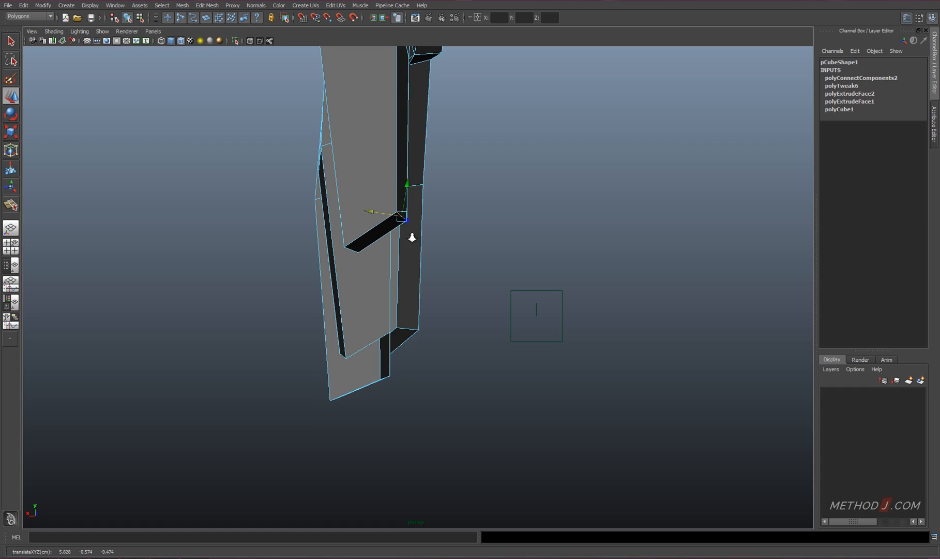
Reposition the outer finger's middle joint and tip, using the smoothed preview to judge the finger's curve
{"action": "left_click_drag", "start_coordinate": [412, 237], "coordinate": [432, 305], "text": "alt"}
{"action": "left_click", "coordinate": [384, 210]}
{"action": "right_click_drag", "start_coordinate": [384, 210], "coordinate": [338, 208]}
{"action": "left_click_drag", "start_coordinate": [394, 274], "coordinate": [372, 252]}
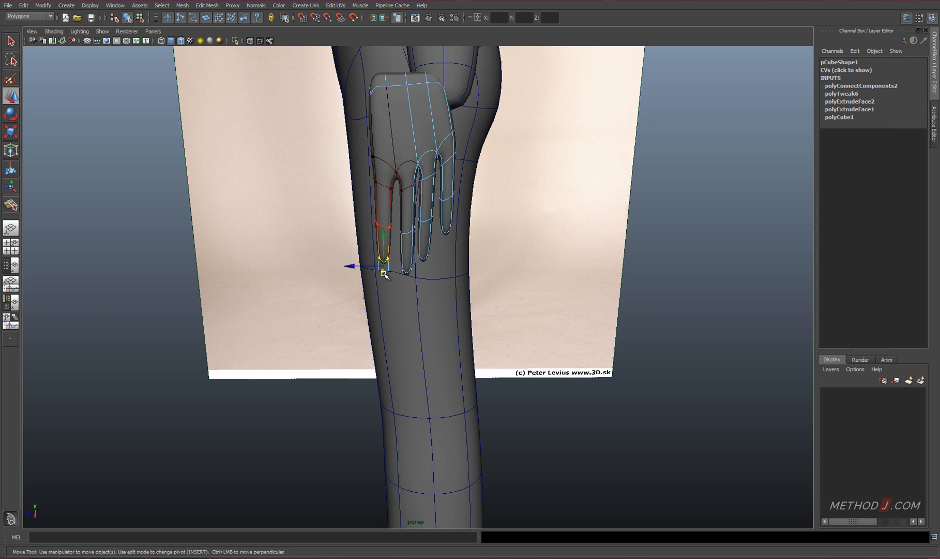
Insert an edge loop across the palm, turn off soft selection and set the loop's weight to 0.2 to place it near the knuckles
{"action": "left_click_drag", "start_coordinate": [428, 238], "coordinate": [377, 164], "text": "alt"}
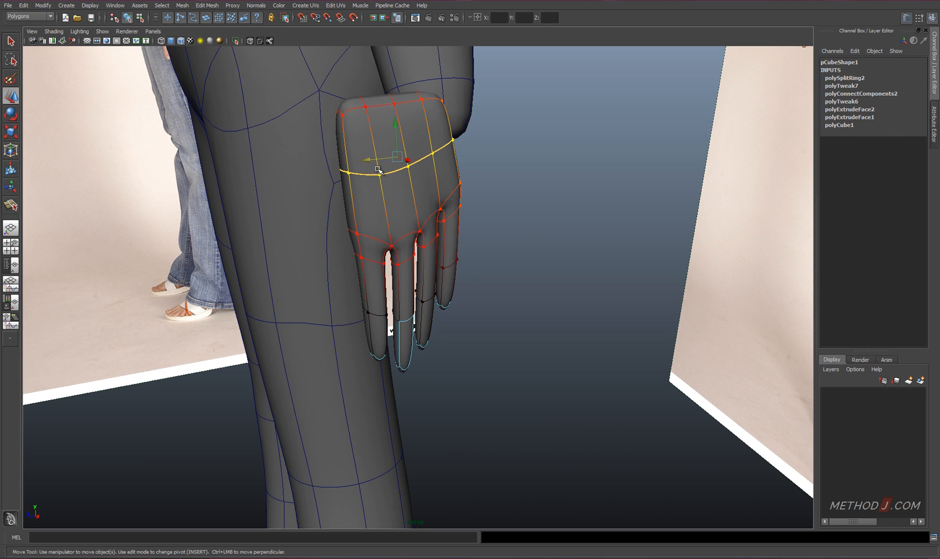
{"action": "key", "text": "b"}
{"action": "left_click_drag", "start_coordinate": [445, 181], "coordinate": [630, 195], "text": "alt"}
{"action": "left_click", "coordinate": [856, 78]}
{"action": "left_click", "coordinate": [893, 87]}
{"action": "middle_click_drag", "start_coordinate": [729, 159], "coordinate": [717, 159]}
{"action": "key", "text": "w"}
{"action": "key", "text": "1"}
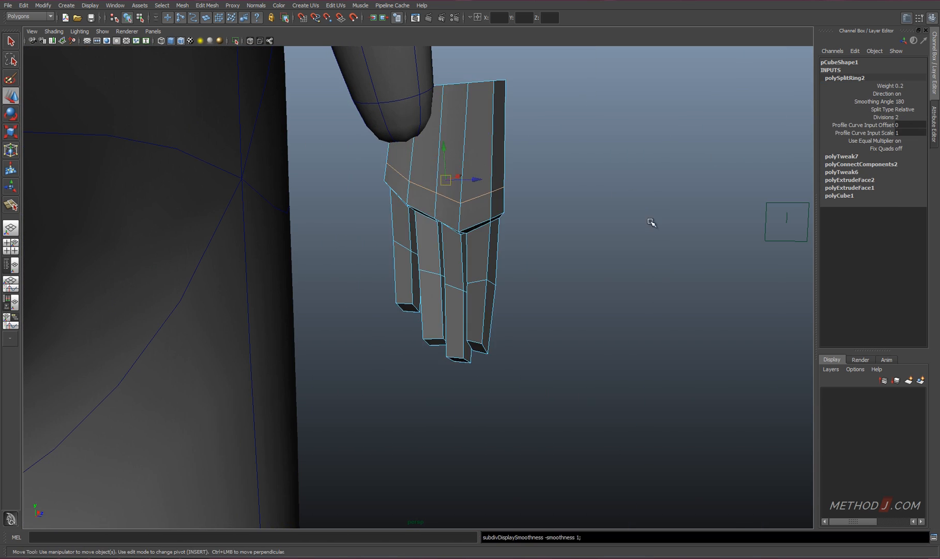
{"action": "left_click_drag", "start_coordinate": [650, 222], "coordinate": [521, 229], "text": "alt"}
{"action": "left_click", "coordinate": [880, 86]}
{"action": "left_click_drag", "start_coordinate": [439, 222], "coordinate": [558, 289], "text": "alt"}
Select the vertices at the wrist end of the palm, scale them narrower and position them in the side view
{"action": "right_click_drag", "start_coordinate": [362, 115], "coordinate": [322, 114]}
{"action": "left_click_drag", "start_coordinate": [310, 64], "coordinate": [468, 106]}
{"action": "left_click_drag", "start_coordinate": [509, 192], "coordinate": [493, 133], "text": "alt"}
{"action": "key", "text": "r"}
{"action": "key", "text": "space"}
{"action": "key", "text": "space"}
{"action": "middle_click_drag", "start_coordinate": [436, 227], "coordinate": [431, 276], "text": "alt"}
{"action": "left_click_drag", "start_coordinate": [413, 139], "coordinate": [423, 142]}
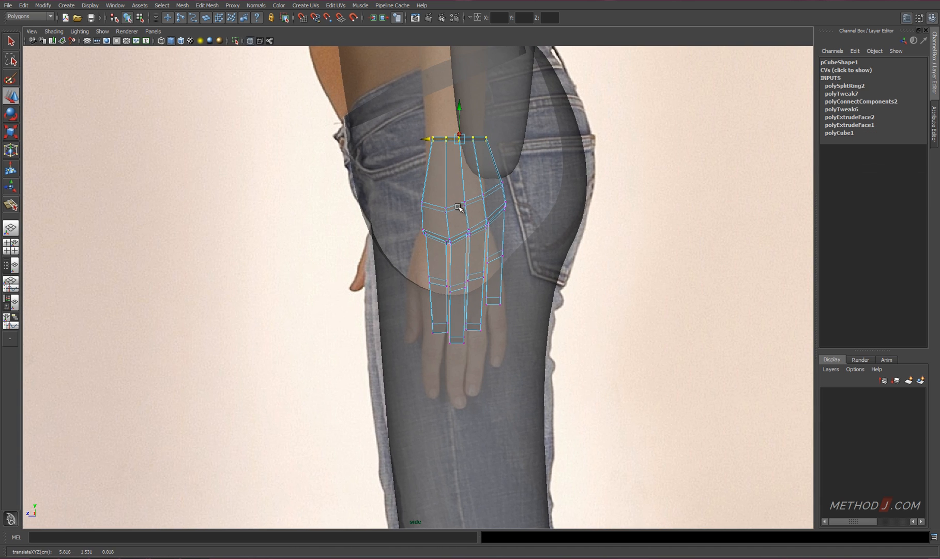
Move the palm-side vertices of the wrist end in the perspective view to bevel the palm's outline
{"action": "key", "text": "space"}
{"action": "key", "text": "space"}
{"action": "left_click_drag", "start_coordinate": [545, 247], "coordinate": [487, 210], "text": "alt"}
{"action": "right_click_drag", "start_coordinate": [487, 210], "coordinate": [487, 195]}
{"action": "left_click_drag", "start_coordinate": [485, 199], "coordinate": [483, 236], "text": "alt"}
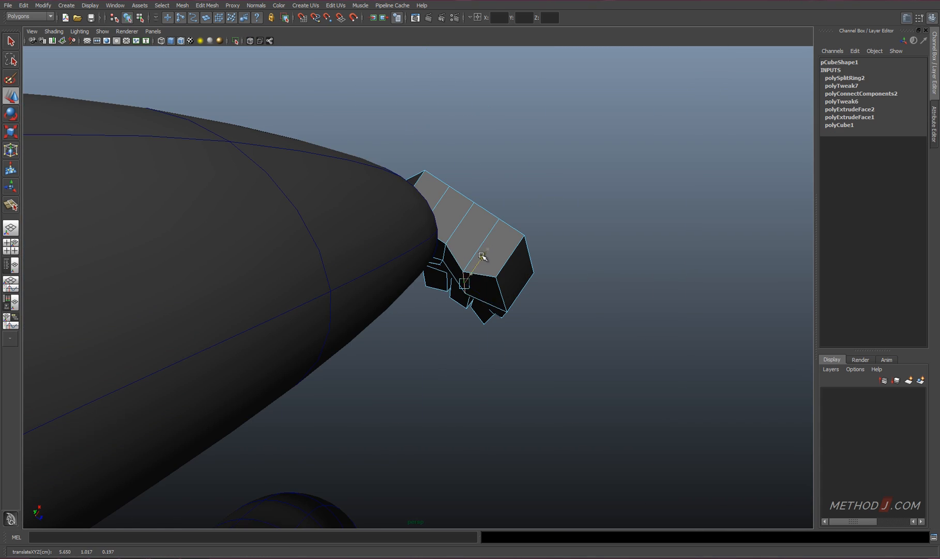
{"action": "left_click_drag", "start_coordinate": [481, 297], "coordinate": [411, 239], "text": "alt"}
Delete the surplus edge on the thumb side of the palm and isolate the hand in the view
{"action": "left_click_drag", "start_coordinate": [439, 272], "coordinate": [434, 220], "text": "alt"}
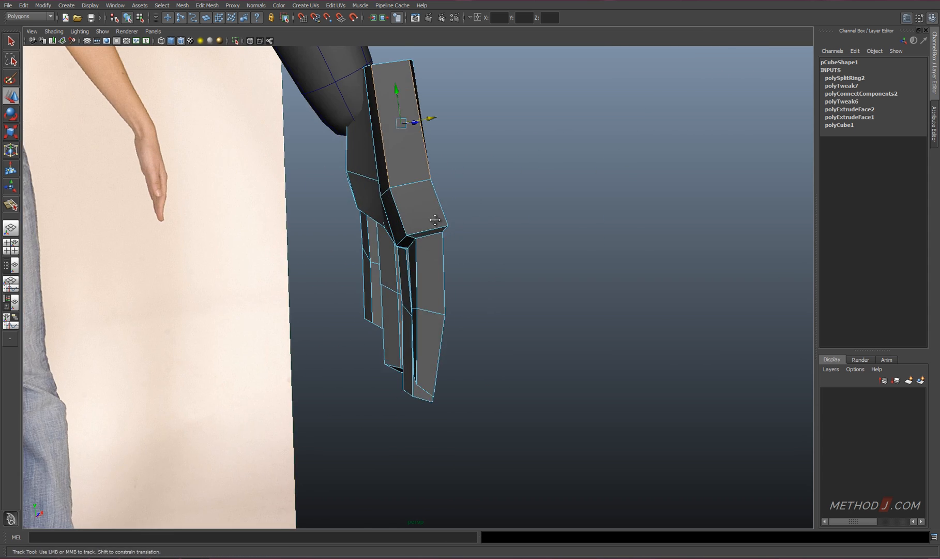
{"action": "middle_click_drag", "start_coordinate": [435, 220], "coordinate": [420, 277], "text": "alt"}
{"action": "right_click_drag", "start_coordinate": [370, 251], "coordinate": [386, 233]}
{"action": "left_click", "coordinate": [386, 233]}
{"action": "key", "text": "shift+i"}
Extrude the thumb-side palm face outward with a local Z translation of 0.281 to start the thumb base
{"action": "left_click_drag", "start_coordinate": [388, 238], "coordinate": [452, 289], "text": "alt"}
{"action": "right_click_drag", "start_coordinate": [452, 290], "coordinate": [440, 267]}
{"action": "left_click", "coordinate": [454, 256]}
{"action": "left_click_drag", "start_coordinate": [442, 267], "coordinate": [401, 262], "text": "alt"}
{"action": "left_click", "coordinate": [402, 283]}
{"action": "right_click_drag", "start_coordinate": [401, 263], "coordinate": [400, 309]}
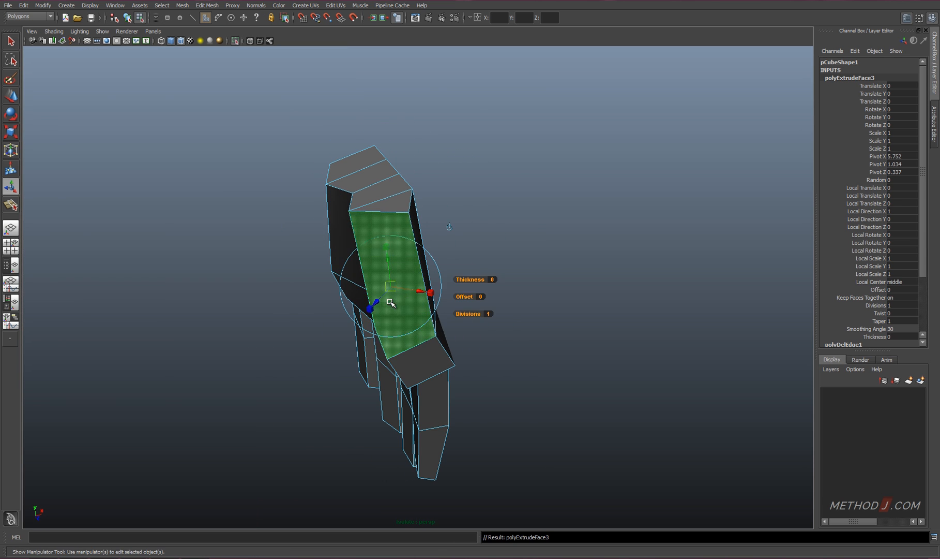
{"action": "left_click_drag", "start_coordinate": [376, 307], "coordinate": [352, 331]}
{"action": "left_click_drag", "start_coordinate": [440, 300], "coordinate": [362, 266], "text": "alt"}
{"action": "left_click_drag", "start_coordinate": [361, 265], "coordinate": [459, 215], "text": "alt"}
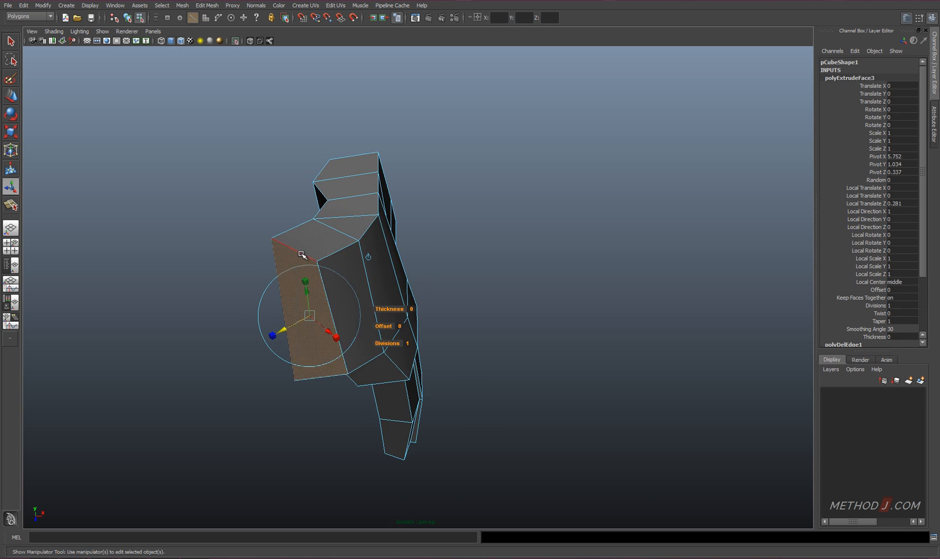
Move the outer edges and vertices of the extruded face to taper the thumb base into a wedge
{"action": "right_click_drag", "start_coordinate": [302, 254], "coordinate": [301, 228]}
{"action": "left_click", "coordinate": [303, 236]}
{"action": "key", "text": "w"}
{"action": "left_click_drag", "start_coordinate": [336, 230], "coordinate": [414, 222], "text": "alt"}
{"action": "left_click_drag", "start_coordinate": [423, 161], "coordinate": [423, 176]}
{"action": "left_click_drag", "start_coordinate": [465, 222], "coordinate": [438, 150], "text": "alt"}
{"action": "right_click_drag", "start_coordinate": [382, 174], "coordinate": [343, 176]}
{"action": "left_click_drag", "start_coordinate": [428, 223], "coordinate": [238, 267], "text": "alt"}
Show the front, side and perspective views together and reposition the thumb-base vertices against the palm
{"action": "key", "text": "space"}
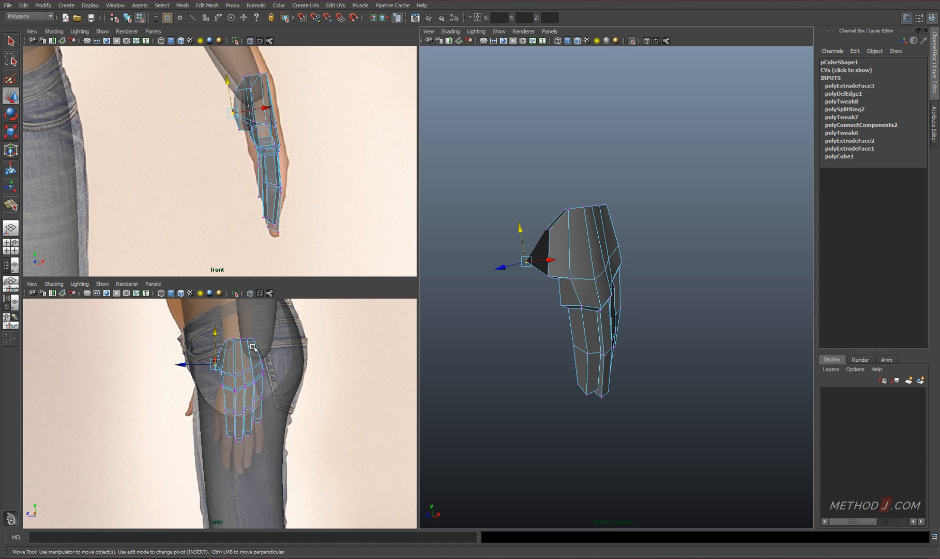
{"action": "left_click_drag", "start_coordinate": [616, 293], "coordinate": [696, 356], "text": "alt"}
{"action": "left_click_drag", "start_coordinate": [625, 369], "coordinate": [621, 364]}
{"action": "left_click_drag", "start_coordinate": [623, 354], "coordinate": [572, 295], "text": "alt"}
{"action": "middle_click_drag", "start_coordinate": [567, 300], "coordinate": [569, 328], "text": "alt"}
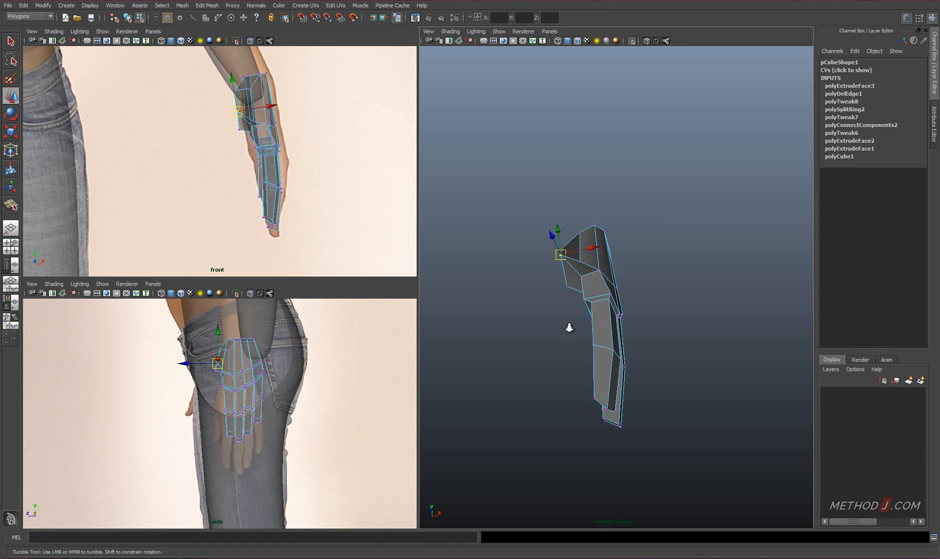
{"action": "right_click_drag", "start_coordinate": [569, 327], "coordinate": [560, 318], "text": "alt"}
{"action": "left_click_drag", "start_coordinate": [560, 317], "coordinate": [599, 292], "text": "alt"}
{"action": "right_click_drag", "start_coordinate": [608, 211], "coordinate": [607, 260], "text": "shift"}
{"action": "key", "text": "ctrl+z"}
{"action": "left_click_drag", "start_coordinate": [607, 252], "coordinate": [618, 321], "text": "alt"}
Connect pairs of vertices across the thumb-base face to divide it with new edges
{"action": "left_click", "coordinate": [623, 337], "text": "shift"}
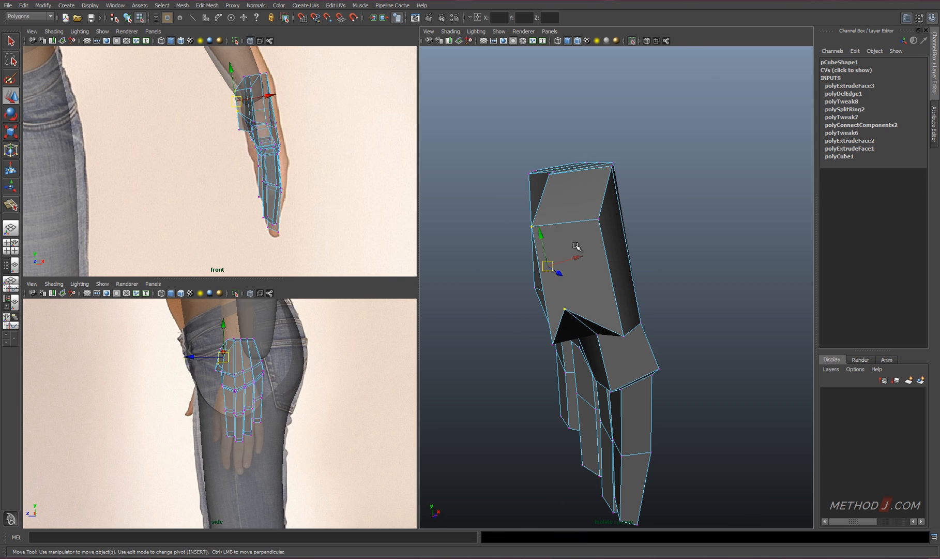
{"action": "right_click_drag", "start_coordinate": [576, 247], "coordinate": [577, 294], "text": "shift"}
{"action": "left_click_drag", "start_coordinate": [598, 327], "coordinate": [589, 275], "text": "alt"}
{"action": "left_click", "coordinate": [542, 286]}
{"action": "right_click_drag", "start_coordinate": [610, 249], "coordinate": [609, 275], "text": "shift"}
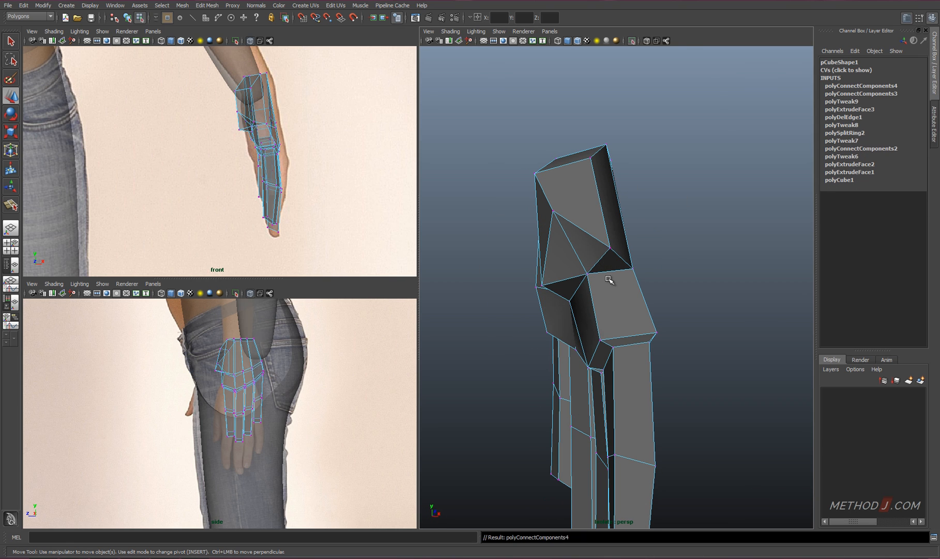
Rebuild the thumb-base topology by chamfering its central vertex, connecting and deleting components, and merging the leftover vertices
{"action": "left_click_drag", "start_coordinate": [608, 275], "coordinate": [605, 243], "text": "alt"}
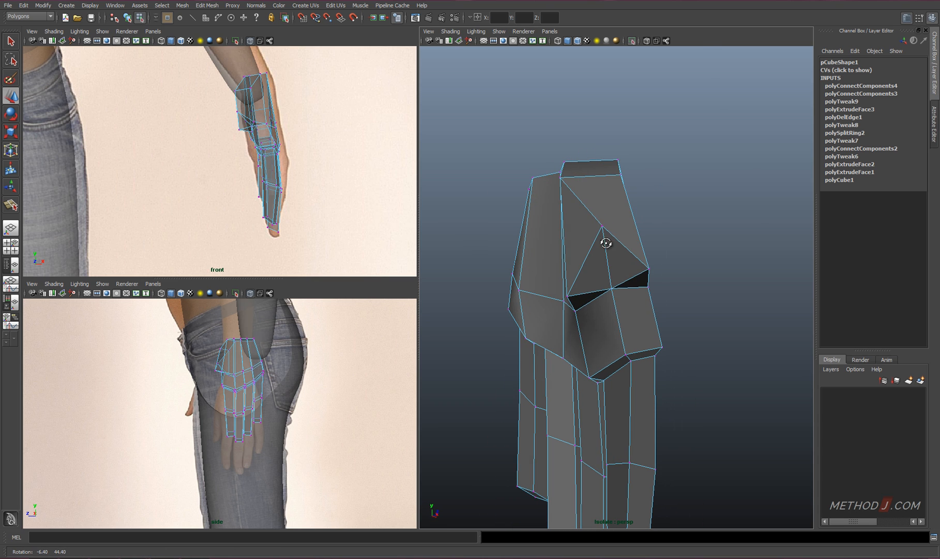
{"action": "right_click_drag", "start_coordinate": [605, 243], "coordinate": [609, 239], "text": "shift"}
{"action": "key", "text": "Delete"}
{"action": "left_click", "coordinate": [607, 238]}
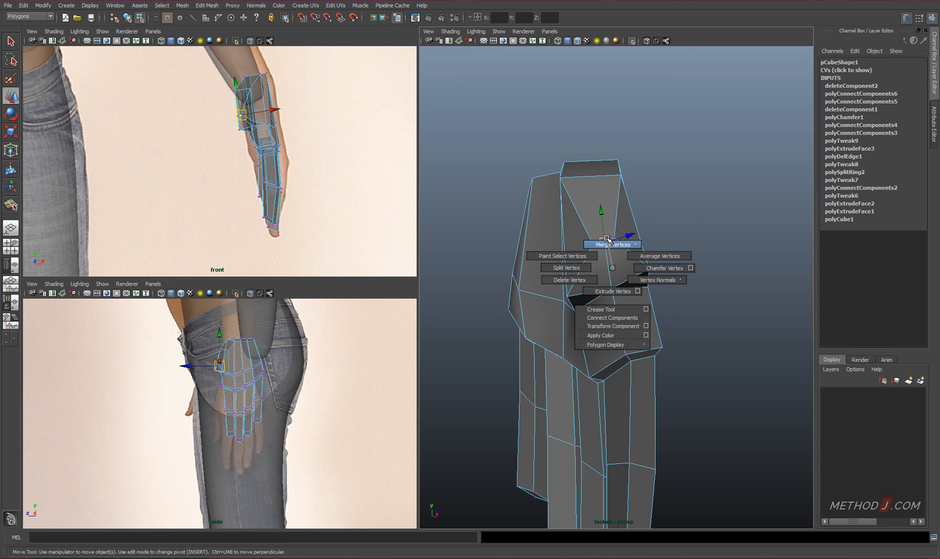
{"action": "left_click_drag", "start_coordinate": [603, 244], "coordinate": [614, 237]}
Adjust the thumb-base vertices and extrude the lower face outward with a local Z translation of 0.543 to form the thumb
{"action": "left_click_drag", "start_coordinate": [614, 237], "coordinate": [553, 228], "text": "alt"}
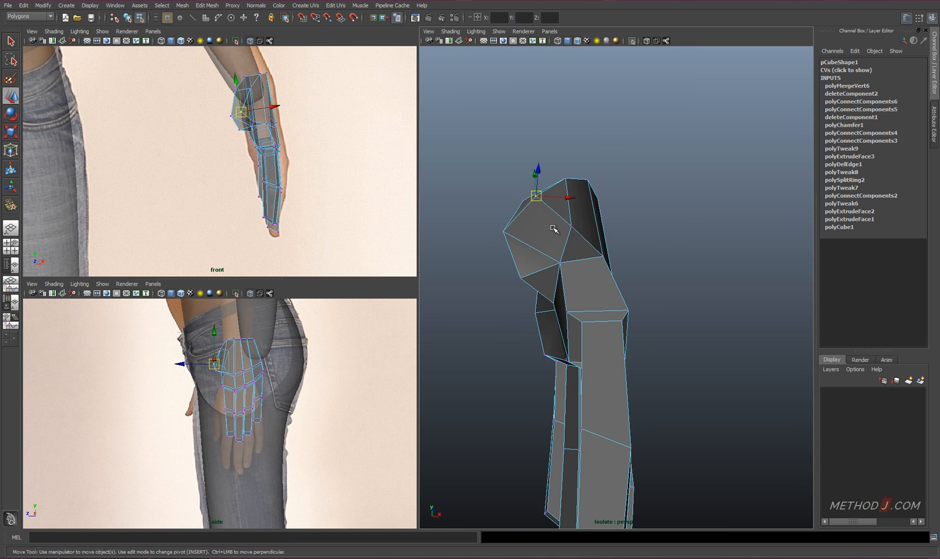
{"action": "right_click_drag", "start_coordinate": [566, 261], "coordinate": [565, 292], "text": "shift"}
{"action": "left_click_drag", "start_coordinate": [558, 282], "coordinate": [539, 309], "text": "alt"}
{"action": "left_click_drag", "start_coordinate": [495, 310], "coordinate": [426, 369]}
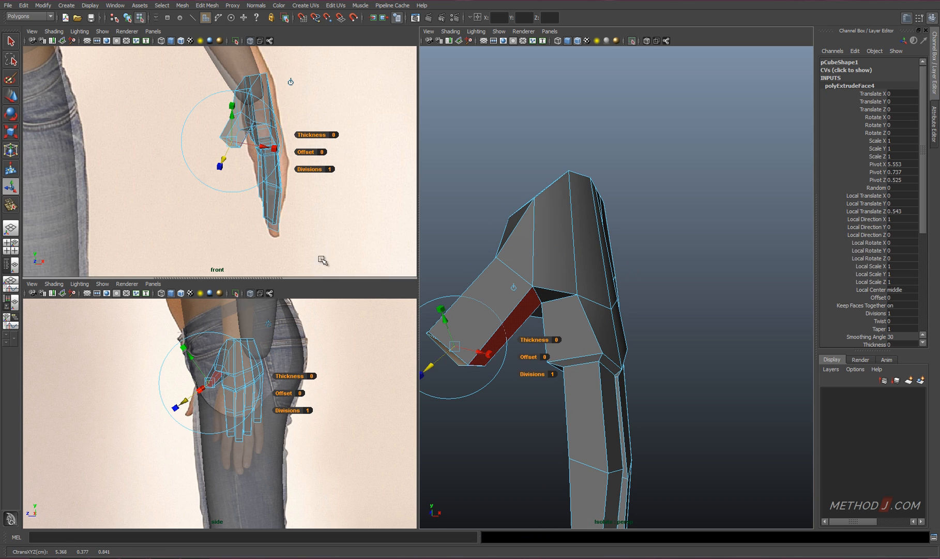
Move the thumb's end face down in the front view and collapse an unneeded edge on the thumb
{"action": "key", "text": "w"}
{"action": "left_click_drag", "start_coordinate": [230, 143], "coordinate": [236, 164]}
{"action": "left_click_drag", "start_coordinate": [533, 408], "coordinate": [564, 380], "text": "alt"}
{"action": "left_click_drag", "start_coordinate": [566, 382], "coordinate": [588, 304], "text": "alt"}
{"action": "right_click_drag", "start_coordinate": [581, 201], "coordinate": [551, 200]}
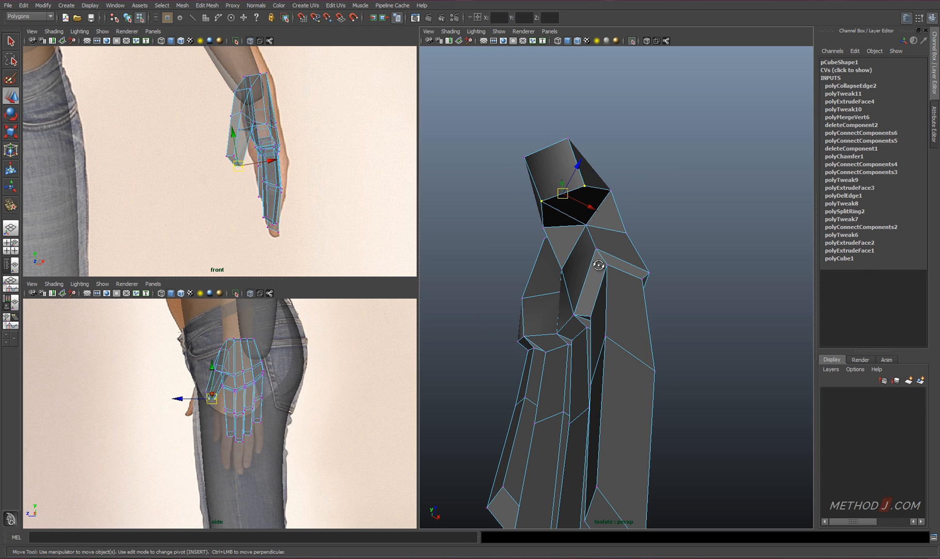
Move the thumb-tip vertices from several angles to square up the tip and align the thumb beside the fingers
{"action": "left_click_drag", "start_coordinate": [599, 265], "coordinate": [541, 320], "text": "alt"}
{"action": "mouse_move", "coordinate": [490, 299]}
{"action": "left_mouse_down", "text": "alt"}
{"action": "mouse_move", "coordinate": [516, 317]}
{"action": "mouse_move", "coordinate": [499, 296]}
{"action": "left_mouse_up", "text": "alt"}
{"action": "left_click_drag", "start_coordinate": [522, 310], "coordinate": [504, 314], "text": "alt"}
{"action": "left_click_drag", "start_coordinate": [496, 290], "coordinate": [478, 281], "text": "alt"}
{"action": "left_click_drag", "start_coordinate": [489, 285], "coordinate": [527, 334]}
{"action": "left_click_drag", "start_coordinate": [538, 295], "coordinate": [651, 292], "text": "alt"}
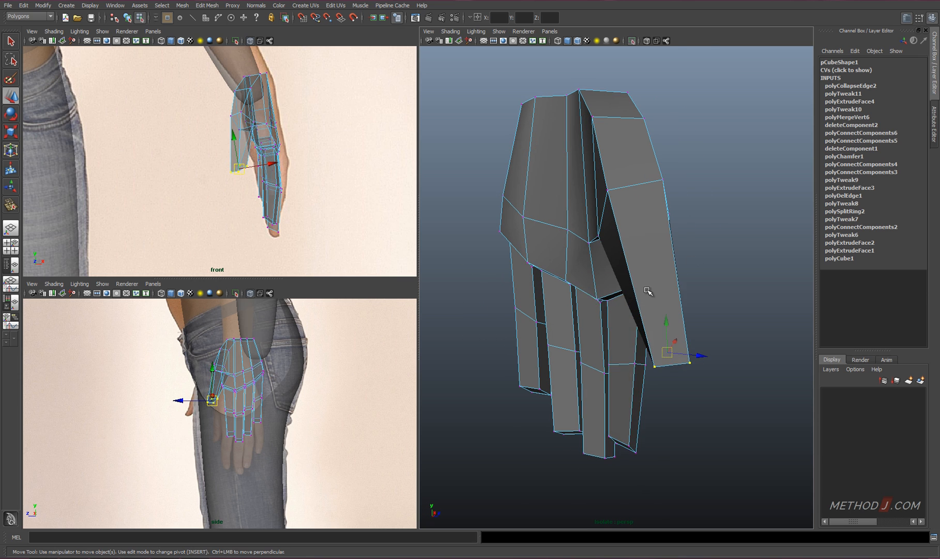
{"action": "right_click_drag", "start_coordinate": [650, 291], "coordinate": [651, 264]}
{"action": "left_click", "coordinate": [654, 257]}
{"action": "right_click_drag", "start_coordinate": [655, 257], "coordinate": [616, 282], "text": "ctrl"}
{"action": "left_click_drag", "start_coordinate": [629, 295], "coordinate": [553, 301], "text": "alt"}
{"action": "left_click_drag", "start_coordinate": [547, 279], "coordinate": [538, 276]}
{"action": "left_click_drag", "start_coordinate": [564, 282], "coordinate": [651, 265], "text": "alt"}
Insert an edge loop across the thumb and adjust the position of the thumb's end face
{"action": "left_click_drag", "start_coordinate": [647, 294], "coordinate": [613, 321], "text": "alt"}
{"action": "left_click_drag", "start_coordinate": [607, 348], "coordinate": [575, 371], "text": "alt"}
{"action": "left_click_drag", "start_coordinate": [585, 365], "coordinate": [610, 242], "text": "alt"}
{"action": "right_click_drag", "start_coordinate": [596, 241], "coordinate": [594, 254]}
{"action": "left_click", "coordinate": [584, 245]}
{"action": "left_click_drag", "start_coordinate": [584, 245], "coordinate": [602, 233], "text": "alt"}
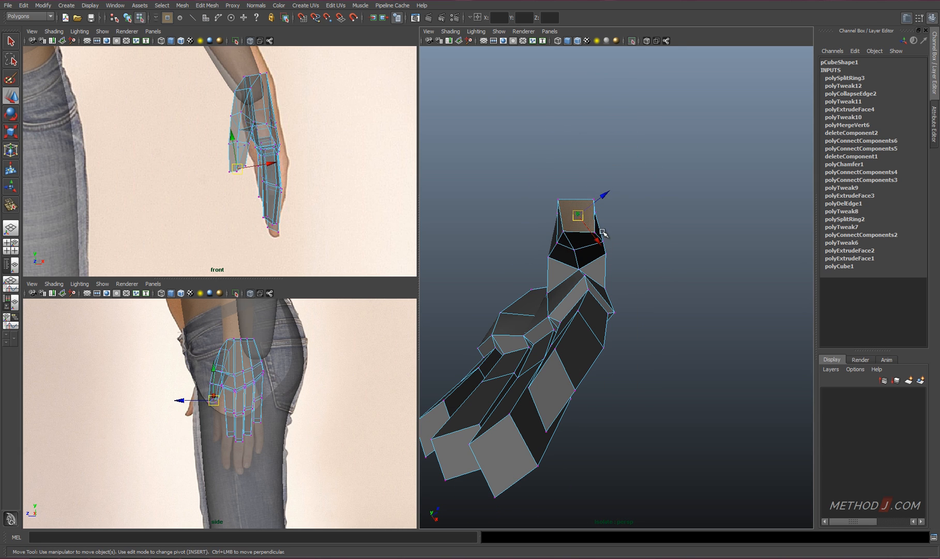
Adjust the thumb's vertices individually and connect components on its inner side with a new edge
{"action": "key", "text": "F9"}
{"action": "left_click", "coordinate": [594, 232]}
{"action": "left_click", "coordinate": [597, 234]}
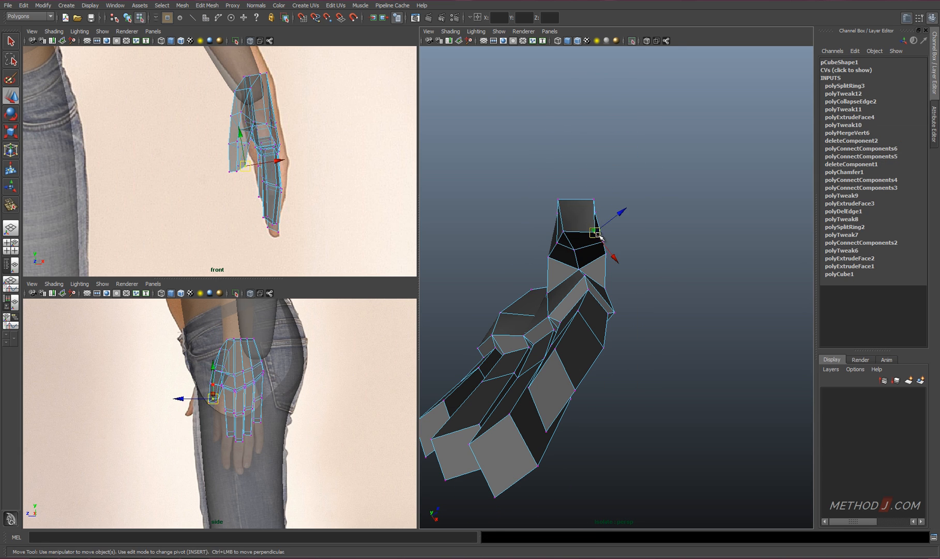
{"action": "right_click_drag", "start_coordinate": [590, 300], "coordinate": [590, 303], "text": "shift"}
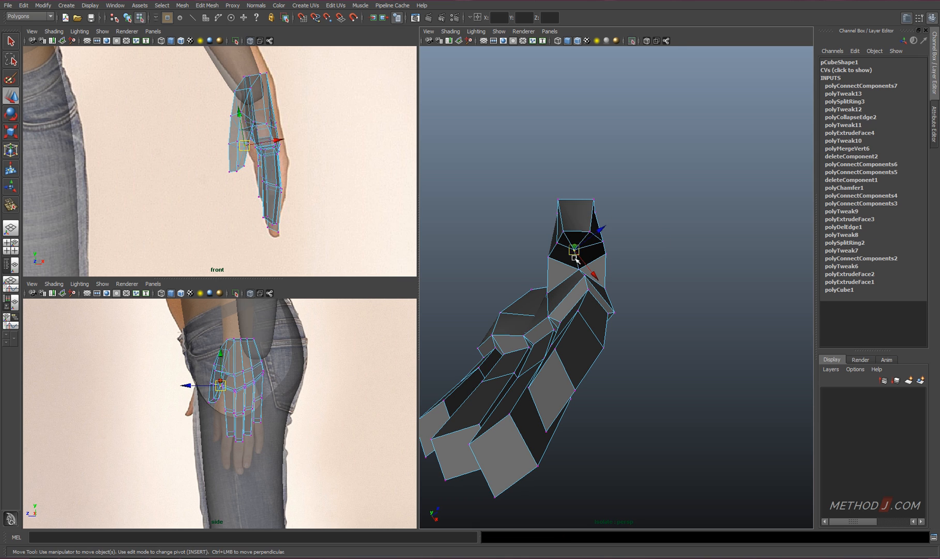
Display the hand smoothed and move vertices around the thumb base and palm to round the heel of the hand
{"action": "left_click_drag", "start_coordinate": [620, 253], "coordinate": [627, 336], "text": "alt"}
{"action": "key", "text": "3"}
{"action": "left_click", "coordinate": [620, 327]}
{"action": "left_click_drag", "start_coordinate": [622, 305], "coordinate": [621, 344]}
{"action": "left_click_drag", "start_coordinate": [622, 367], "coordinate": [651, 124], "text": "alt"}
{"action": "left_click_drag", "start_coordinate": [666, 219], "coordinate": [655, 219]}
{"action": "left_click_drag", "start_coordinate": [671, 217], "coordinate": [675, 331], "text": "alt"}
{"action": "left_click", "coordinate": [667, 266]}
{"action": "left_click_drag", "start_coordinate": [735, 208], "coordinate": [608, 324], "text": "alt"}
{"action": "left_click_drag", "start_coordinate": [594, 315], "coordinate": [600, 311]}
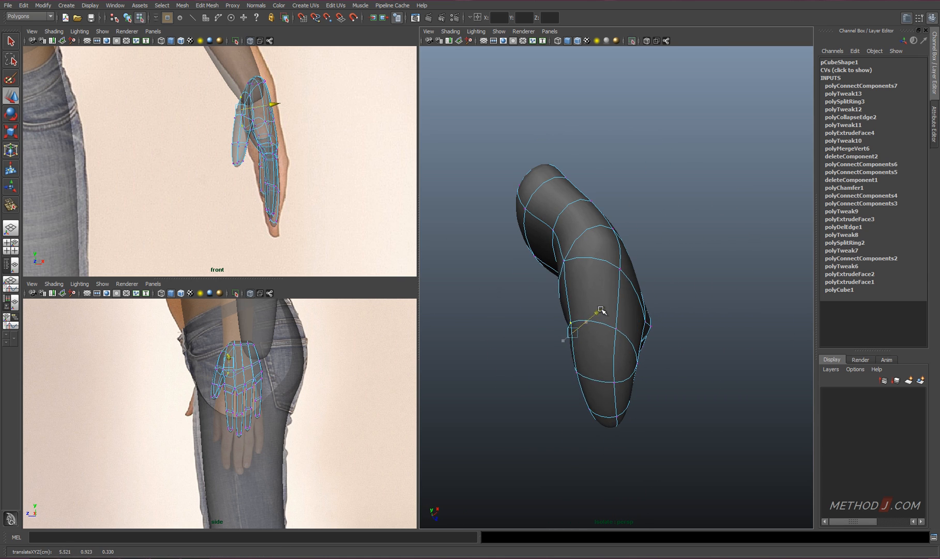
Adjust the wrist-end vertices, merge surplus vertices and move the palm vertices to shape the hollow of the palm
{"action": "left_click", "coordinate": [573, 260]}
{"action": "left_click_drag", "start_coordinate": [588, 256], "coordinate": [662, 217], "text": "alt"}
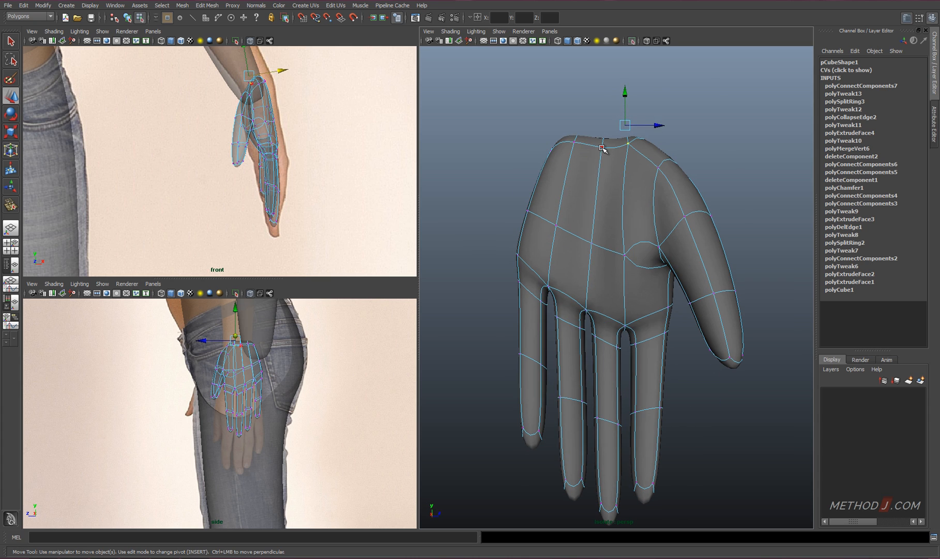
{"action": "right_click_drag", "start_coordinate": [601, 150], "coordinate": [603, 159], "text": "shift"}
{"action": "left_click_drag", "start_coordinate": [625, 204], "coordinate": [618, 118], "text": "alt"}
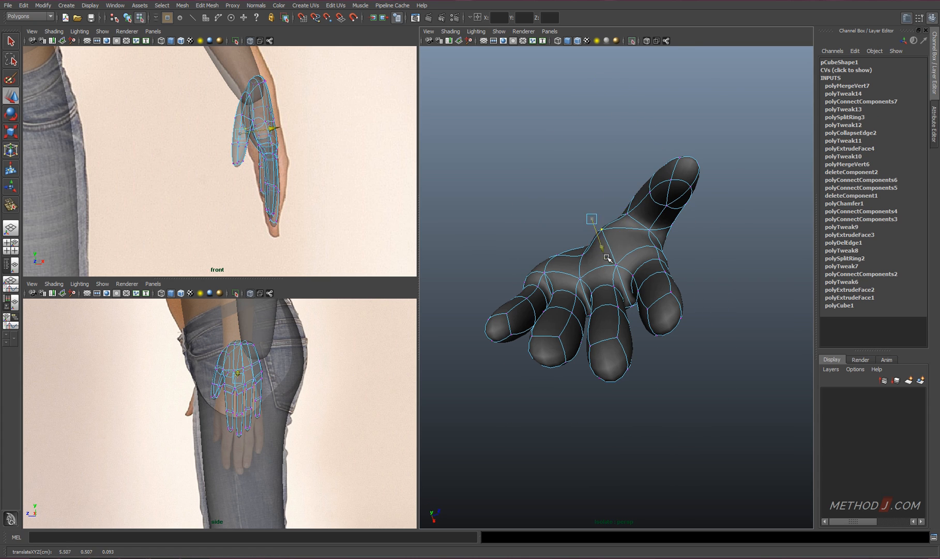
{"action": "left_click_drag", "start_coordinate": [607, 258], "coordinate": [613, 271]}
{"action": "left_click_drag", "start_coordinate": [627, 219], "coordinate": [546, 294], "text": "alt"}
{"action": "right_click_drag", "start_coordinate": [552, 294], "coordinate": [573, 274]}
Deselect the hand and turn off its isolation to show the whole model again
{"action": "left_click_drag", "start_coordinate": [577, 306], "coordinate": [696, 339], "text": "alt"}
{"action": "right_click_drag", "start_coordinate": [696, 339], "coordinate": [625, 333], "text": "alt"}
{"action": "left_click", "coordinate": [664, 331]}
{"action": "left_click_drag", "start_coordinate": [665, 331], "coordinate": [713, 336], "text": "alt"}
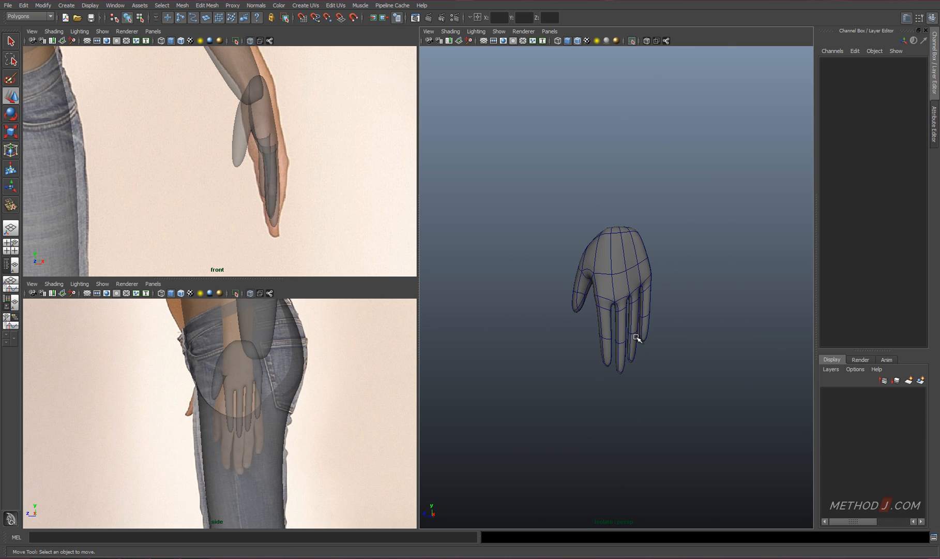
{"action": "left_click", "coordinate": [632, 41]}
Move the hand onto the end of the forearm and fit its wrist vertices to the arm in the front view
{"action": "left_click", "coordinate": [610, 274]}
{"action": "left_click_drag", "start_coordinate": [629, 267], "coordinate": [600, 260], "text": "alt"}
{"action": "left_click_drag", "start_coordinate": [607, 259], "coordinate": [722, 252], "text": "alt"}
{"action": "left_click_drag", "start_coordinate": [604, 231], "coordinate": [637, 264]}
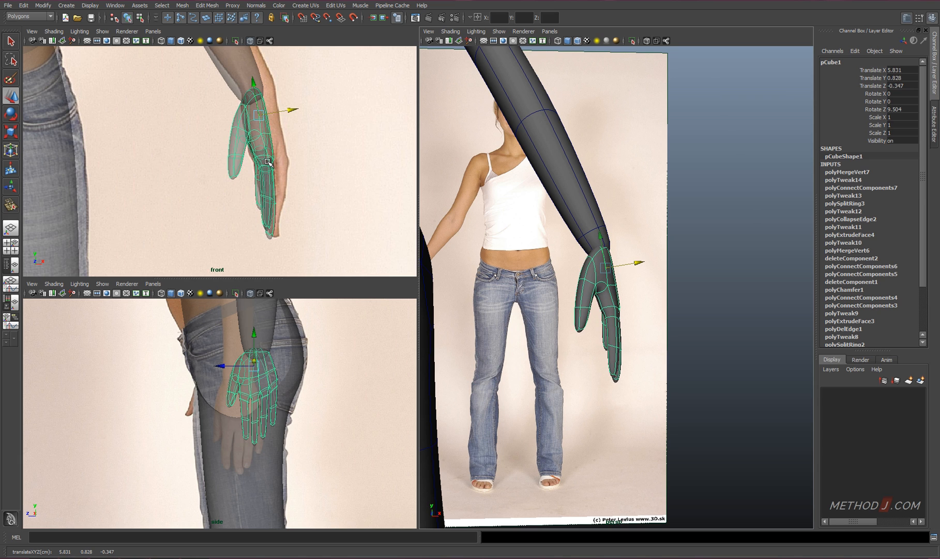
{"action": "right_click_drag", "start_coordinate": [267, 162], "coordinate": [251, 181]}
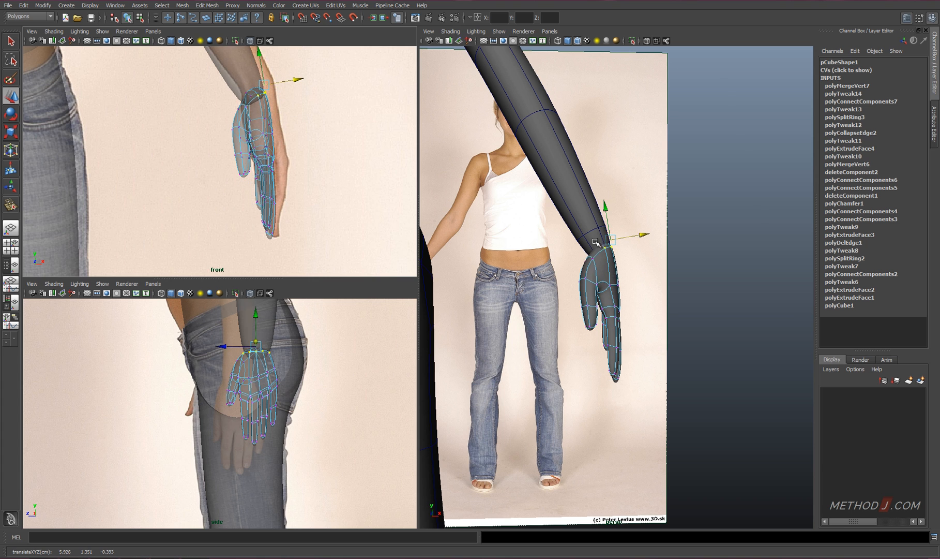
{"action": "right_click_drag", "start_coordinate": [601, 292], "coordinate": [638, 280]}
Select the cap faces at the end of the forearm and delete them to open the wrist
{"action": "left_click", "coordinate": [580, 199]}
{"action": "left_click_drag", "start_coordinate": [714, 217], "coordinate": [621, 220], "text": "alt"}
{"action": "right_click_drag", "start_coordinate": [640, 213], "coordinate": [641, 236]}
{"action": "left_click_drag", "start_coordinate": [613, 225], "coordinate": [667, 249]}
{"action": "left_click_drag", "start_coordinate": [595, 253], "coordinate": [670, 262], "text": "alt"}
{"action": "key", "text": "Delete"}
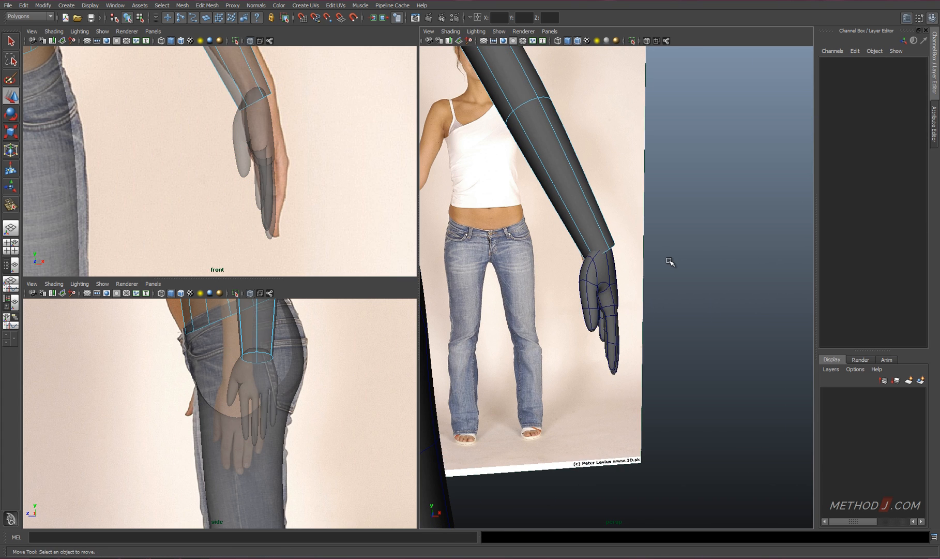
Isolate the hand and delete the faces closing its wrist end
{"action": "right_click_drag", "start_coordinate": [598, 271], "coordinate": [639, 259]}
{"action": "key", "text": "ctrl+1"}
{"action": "left_click_drag", "start_coordinate": [631, 224], "coordinate": [610, 297], "text": "alt"}
{"action": "right_click_drag", "start_coordinate": [597, 254], "coordinate": [596, 277]}
{"action": "key", "text": "q"}
{"action": "left_click", "coordinate": [593, 254]}
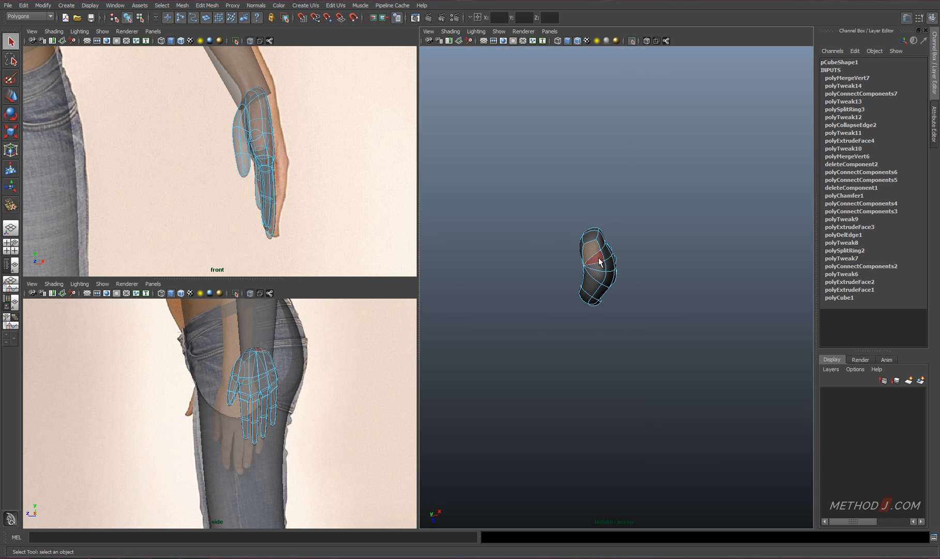
{"action": "key", "text": "Delete"}
Reposition the vertices around the hand's open wrist border and turn off its isolation
{"action": "left_click_drag", "start_coordinate": [600, 278], "coordinate": [594, 262], "text": "alt"}
{"action": "left_click_drag", "start_coordinate": [645, 308], "coordinate": [593, 285], "text": "alt"}
{"action": "left_click", "coordinate": [593, 285]}
{"action": "key", "text": "w"}
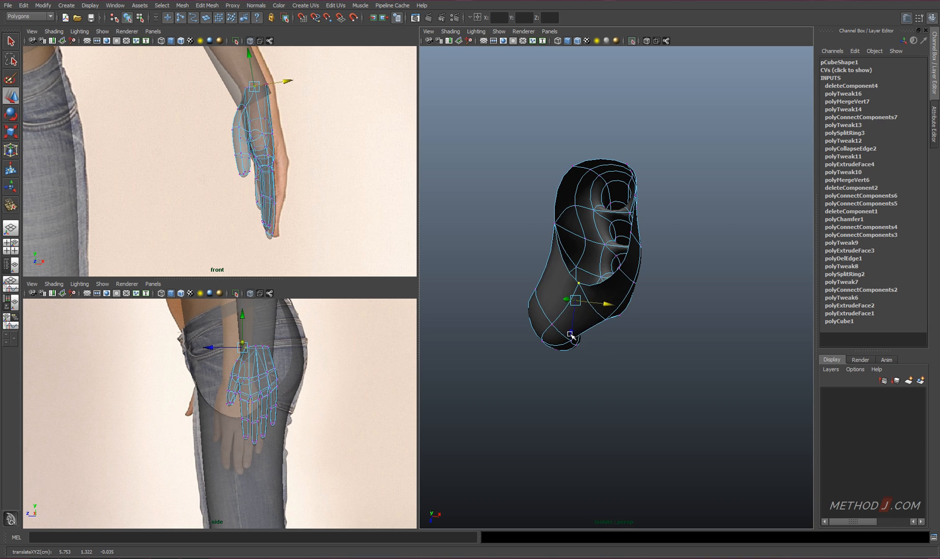
{"action": "left_click_drag", "start_coordinate": [570, 334], "coordinate": [569, 339]}
{"action": "left_click_drag", "start_coordinate": [666, 309], "coordinate": [631, 241], "text": "alt"}
{"action": "right_click_drag", "start_coordinate": [631, 241], "coordinate": [686, 205]}
{"action": "left_click", "coordinate": [763, 217]}
{"action": "key", "text": "ctrl+1"}
Select the vertices around the forearm's open end and scale them to fit the hand's wrist opening
{"action": "left_click", "coordinate": [649, 233]}
{"action": "right_click_drag", "start_coordinate": [649, 233], "coordinate": [644, 177]}
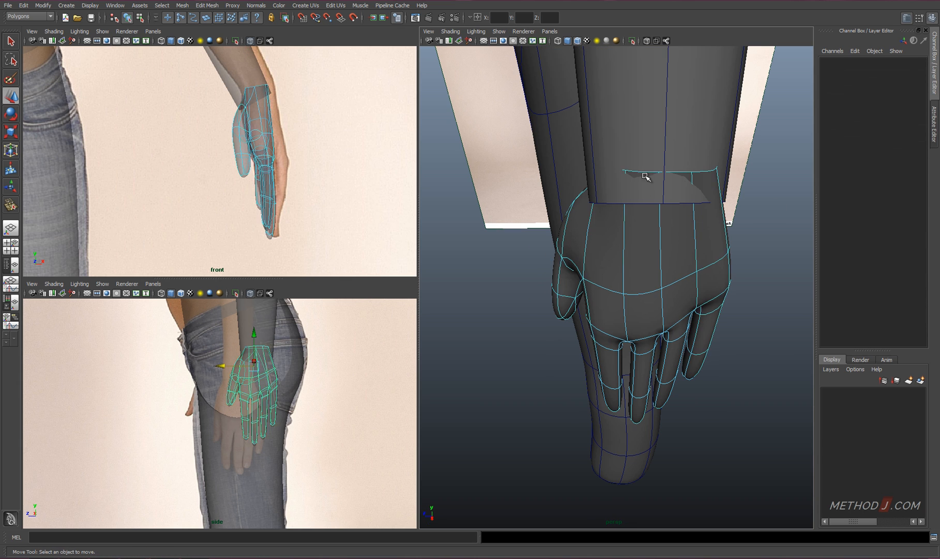
{"action": "double_click", "coordinate": [645, 173]}
{"action": "right_click_drag", "start_coordinate": [684, 225], "coordinate": [736, 185]}
{"action": "right_click_drag", "start_coordinate": [678, 252], "coordinate": [592, 220], "text": "alt"}
{"action": "left_click", "coordinate": [636, 210]}
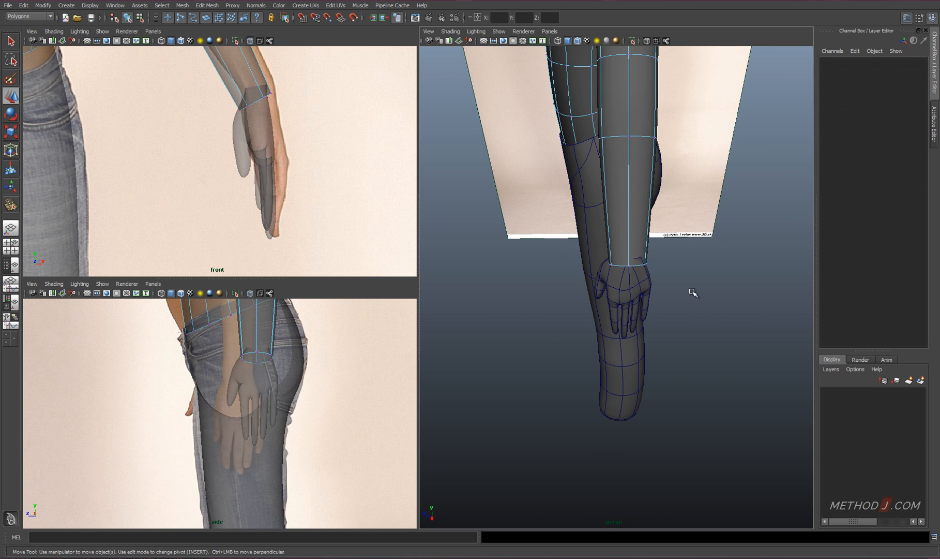
{"action": "left_click_drag", "start_coordinate": [693, 293], "coordinate": [585, 246]}
{"action": "key", "text": "r"}
{"action": "left_click_drag", "start_coordinate": [673, 264], "coordinate": [659, 263]}
{"action": "left_click_drag", "start_coordinate": [659, 263], "coordinate": [757, 240], "text": "alt"}
{"action": "left_click_drag", "start_coordinate": [654, 261], "coordinate": [648, 262]}
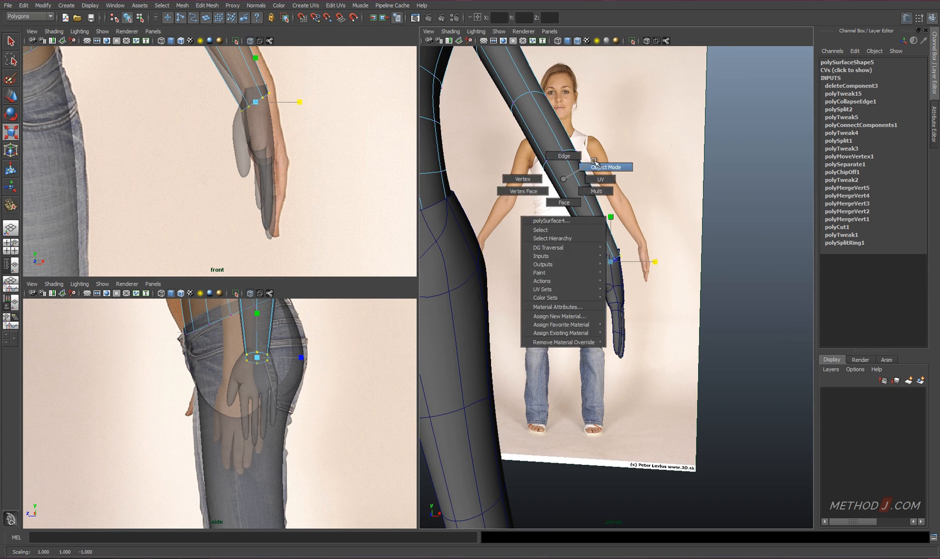
Delete the mirrored upper-body half and combine the remaining half with the hand into one mesh
{"action": "right_click_drag", "start_coordinate": [595, 162], "coordinate": [597, 162]}
{"action": "right_click_drag", "start_coordinate": [595, 163], "coordinate": [521, 192], "text": "alt"}
{"action": "left_click", "coordinate": [518, 191]}
{"action": "key", "text": "Delete"}
{"action": "left_click", "coordinate": [549, 200]}
{"action": "left_click", "coordinate": [616, 292], "text": "shift"}
{"action": "right_click_drag", "start_coordinate": [675, 290], "coordinate": [683, 429], "text": "shift"}
Place the combined upper body's pivot on its centre line and recreate the mirrored half with Duplicate Special
{"action": "key", "text": "w"}
{"action": "key", "text": "Insert"}
{"action": "left_click", "coordinate": [24, 5]}
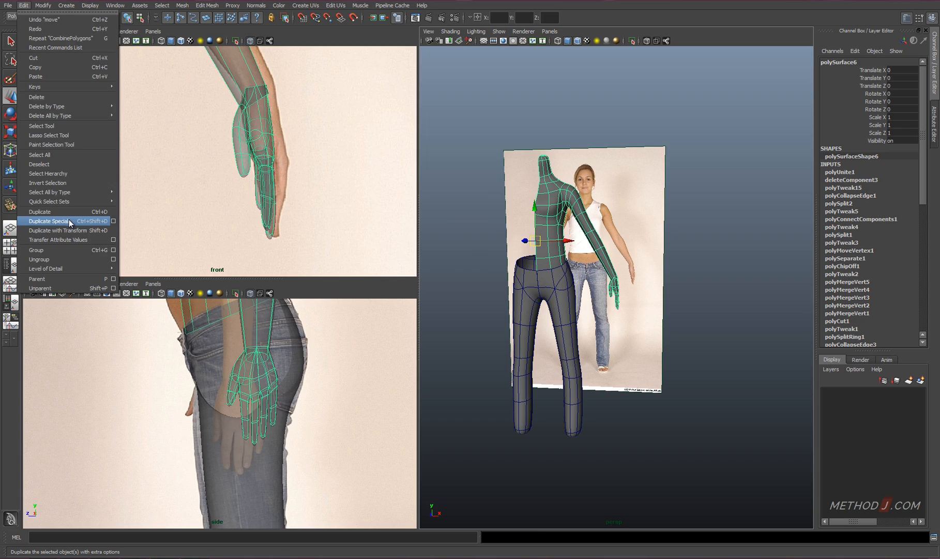
{"action": "left_click", "coordinate": [69, 220]}
Join the hand to the forearm by merging the first wrist vertex pairs on the back of the hand
{"action": "right_click_drag", "start_coordinate": [537, 279], "coordinate": [613, 292], "text": "alt"}
{"action": "left_click", "coordinate": [616, 282]}
{"action": "left_click_drag", "start_coordinate": [646, 256], "coordinate": [555, 245], "text": "alt"}
{"action": "right_click_drag", "start_coordinate": [555, 245], "coordinate": [608, 240], "text": "alt"}
{"action": "right_click_drag", "start_coordinate": [609, 239], "coordinate": [569, 239]}
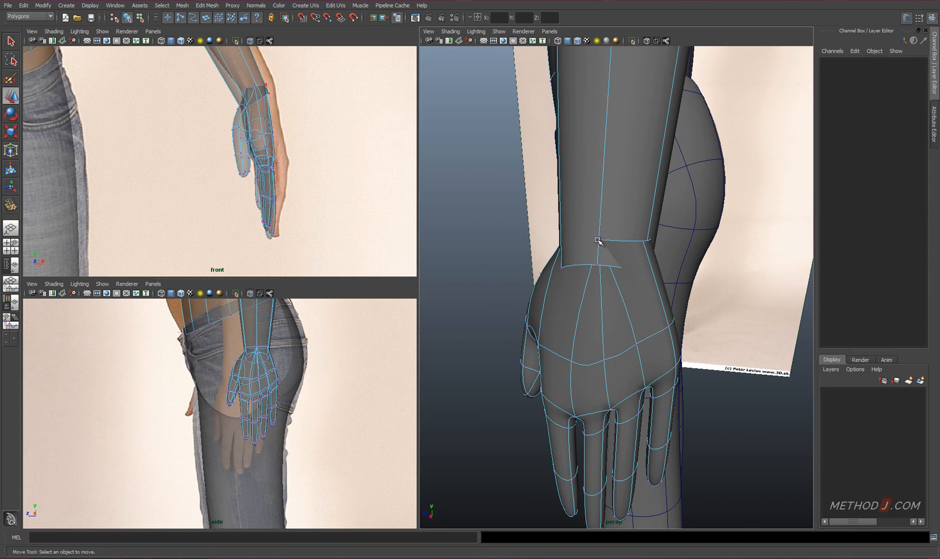
{"action": "left_click_drag", "start_coordinate": [598, 242], "coordinate": [612, 264]}
{"action": "right_click_drag", "start_coordinate": [609, 295], "coordinate": [609, 251], "text": "shift"}
{"action": "left_click_drag", "start_coordinate": [587, 264], "coordinate": [766, 287], "text": "alt"}
Switch to wireframe and merge the wrist vertex pairs along the hand's outer side
{"action": "key", "text": "4"}
{"action": "left_click_drag", "start_coordinate": [670, 235], "coordinate": [700, 270]}
{"action": "right_click_drag", "start_coordinate": [688, 320], "coordinate": [683, 285], "text": "shift"}
{"action": "left_click_drag", "start_coordinate": [691, 292], "coordinate": [609, 258], "text": "alt"}
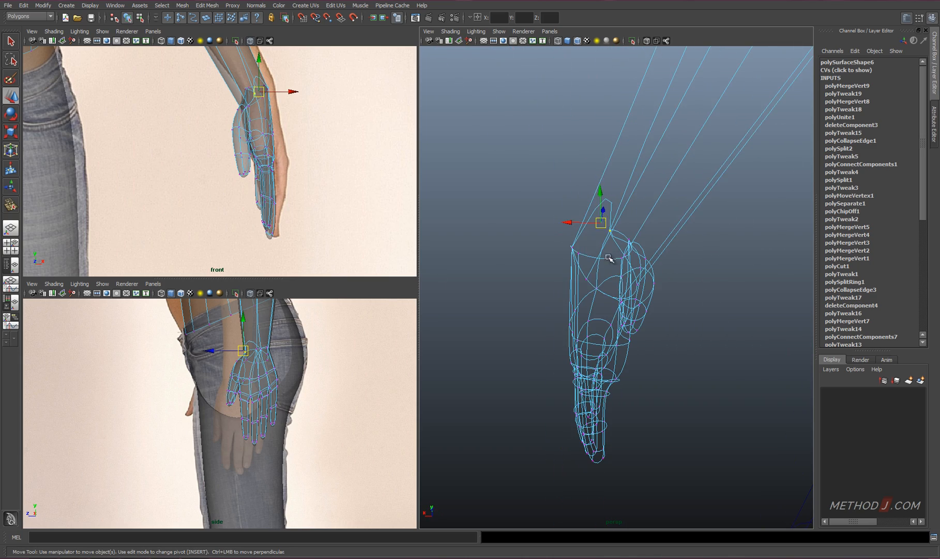
{"action": "left_click", "coordinate": [587, 278], "text": "shift"}
{"action": "right_click_drag", "start_coordinate": [588, 289], "coordinate": [588, 251], "text": "shift"}
{"action": "left_click_drag", "start_coordinate": [678, 272], "coordinate": [558, 274], "text": "alt"}
{"action": "key", "text": "q"}
{"action": "right_click_drag", "start_coordinate": [600, 290], "coordinate": [600, 253], "text": "shift"}
{"action": "mouse_move", "coordinate": [641, 274]}
{"action": "left_mouse_down", "text": "alt"}
{"action": "mouse_move", "coordinate": [615, 283]}
{"action": "mouse_move", "coordinate": [613, 297]}
{"action": "mouse_move", "coordinate": [653, 312]}
{"action": "mouse_move", "coordinate": [676, 294]}
{"action": "mouse_move", "coordinate": [696, 316]}
{"action": "mouse_move", "coordinate": [668, 327]}
{"action": "mouse_move", "coordinate": [672, 307]}
{"action": "left_mouse_up", "text": "alt"}
Return to shaded display, select the faces of the hand and wrist, and isolate them
{"action": "key", "text": "5"}
{"action": "key", "text": "ctrl+z"}
{"action": "right_click_drag", "start_coordinate": [672, 306], "coordinate": [672, 341]}
{"action": "left_click_drag", "start_coordinate": [684, 323], "coordinate": [704, 332], "text": "alt"}
{"action": "double_click", "coordinate": [704, 331]}
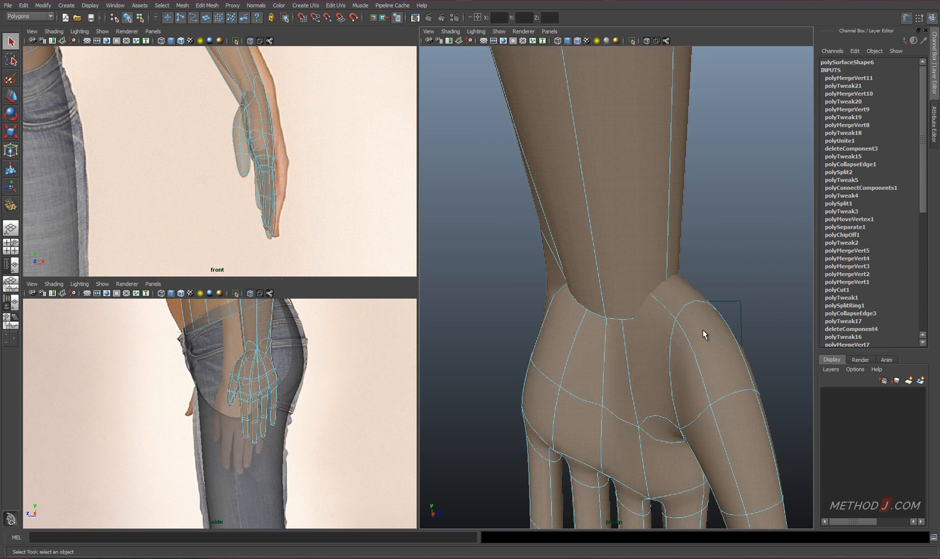
{"action": "left_click", "coordinate": [689, 372]}
{"action": "key", "text": "shift+period"}
{"action": "left_click_drag", "start_coordinate": [544, 368], "coordinate": [657, 375], "text": "alt"}
{"action": "key", "text": "ctrl+1"}
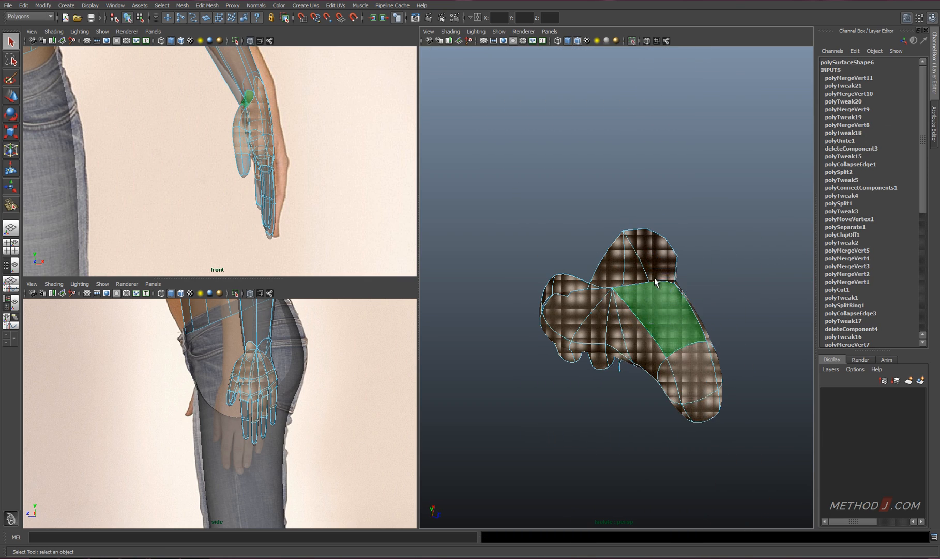
Subdivide the thumb-side wrist border edge, connect the new vertex, move it into place and end the isolation
{"action": "left_click", "coordinate": [688, 404]}
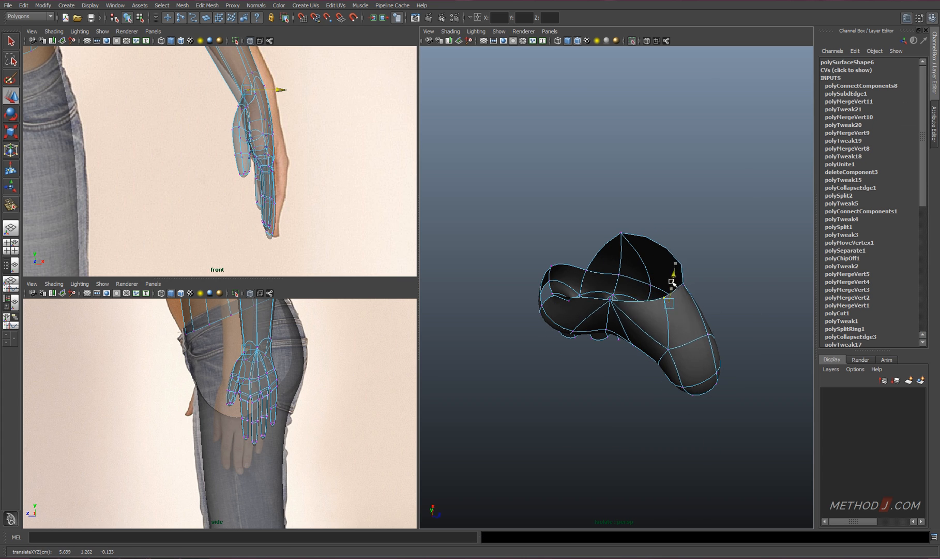
{"action": "left_click_drag", "start_coordinate": [671, 282], "coordinate": [653, 243], "text": "alt"}
{"action": "right_click_drag", "start_coordinate": [657, 311], "coordinate": [698, 298]}
{"action": "left_click", "coordinate": [730, 290]}
{"action": "right_click_drag", "start_coordinate": [621, 264], "coordinate": [605, 263]}
Merge the remaining wrist vertices of the hand and forearm on the thumb side in wireframe display
{"action": "key", "text": "4"}
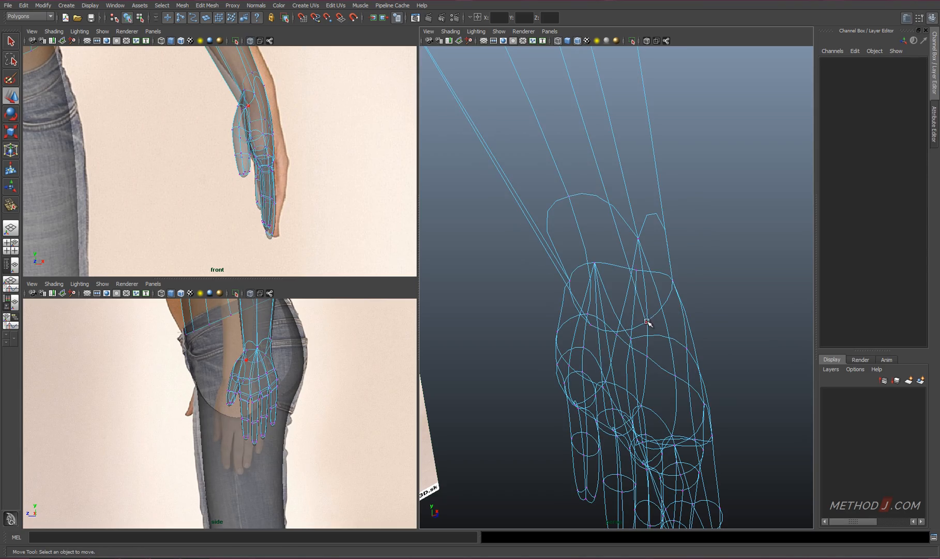
{"action": "left_click_drag", "start_coordinate": [649, 322], "coordinate": [638, 270]}
{"action": "right_click_drag", "start_coordinate": [639, 270], "coordinate": [626, 254], "text": "shift"}
{"action": "left_click_drag", "start_coordinate": [626, 254], "coordinate": [678, 256], "text": "alt"}
{"action": "left_click_drag", "start_coordinate": [623, 252], "coordinate": [611, 274]}
{"action": "left_click", "coordinate": [607, 315], "text": "shift"}
{"action": "right_click_drag", "start_coordinate": [610, 310], "coordinate": [600, 292], "text": "shift"}
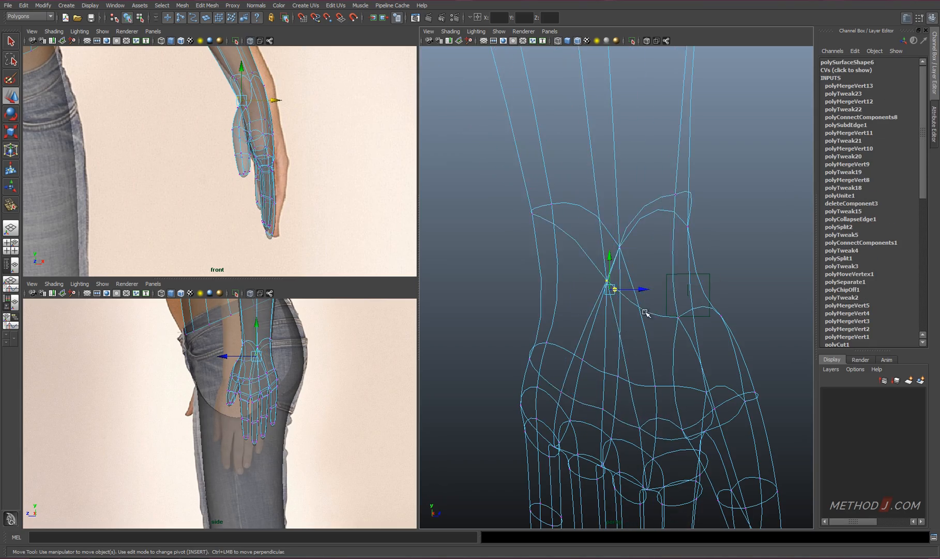
{"action": "mouse_move", "coordinate": [646, 311]}
{"action": "left_mouse_down", "text": "alt"}
{"action": "mouse_move", "coordinate": [492, 317]}
{"action": "mouse_move", "coordinate": [690, 306]}
{"action": "mouse_move", "coordinate": [552, 328]}
{"action": "mouse_move", "coordinate": [587, 321]}
{"action": "left_mouse_up", "text": "alt"}
Show the arm shaded and unsmoothed, and insert an edge loop around the forearm
{"action": "key", "text": "5"}
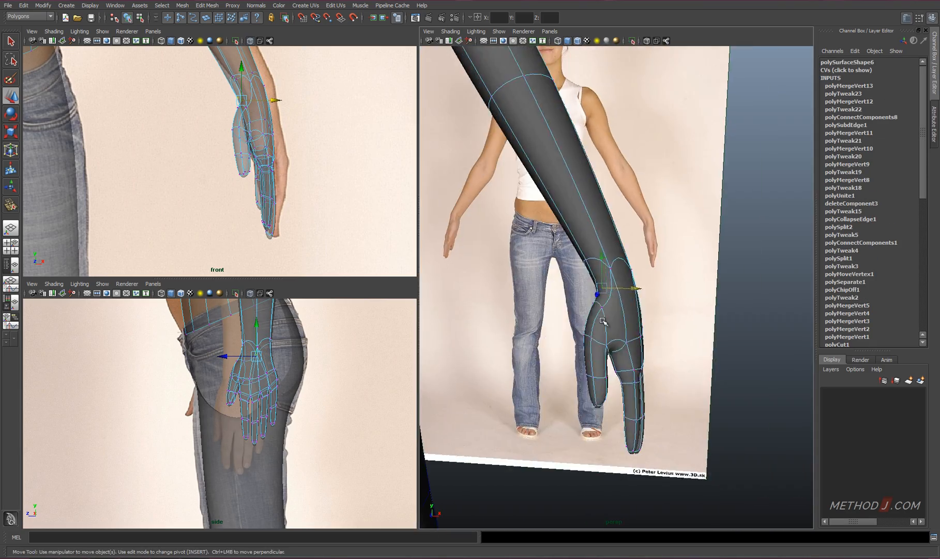
{"action": "key", "text": "1"}
{"action": "left_click_drag", "start_coordinate": [667, 323], "coordinate": [427, 318], "text": "alt"}
{"action": "left_click", "coordinate": [624, 226]}
{"action": "right_click_drag", "start_coordinate": [617, 242], "coordinate": [589, 228]}
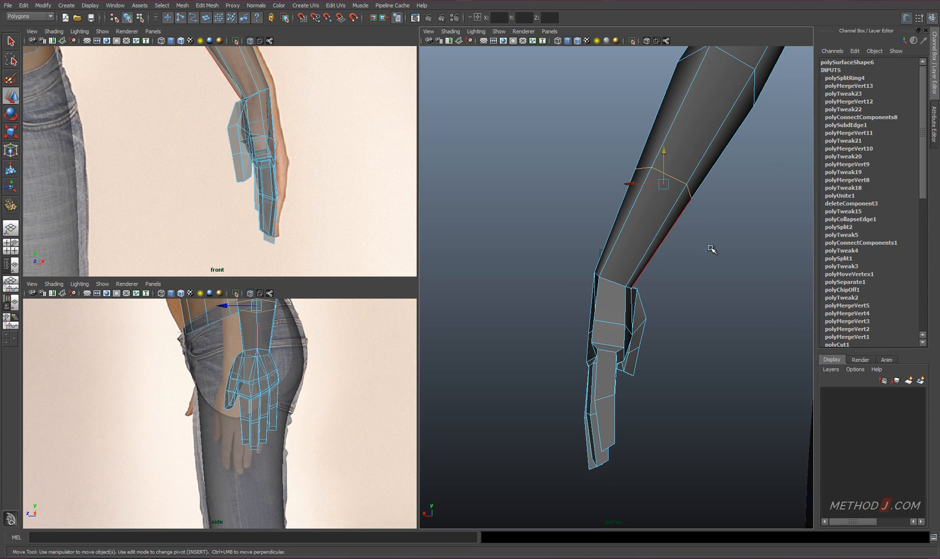
Set the new forearm edge loop's weight to 0.05 and preview the smoothed arm
{"action": "left_click", "coordinate": [872, 77]}
{"action": "left_click", "coordinate": [877, 69]}
{"action": "middle_click_drag", "start_coordinate": [762, 225], "coordinate": [765, 225]}
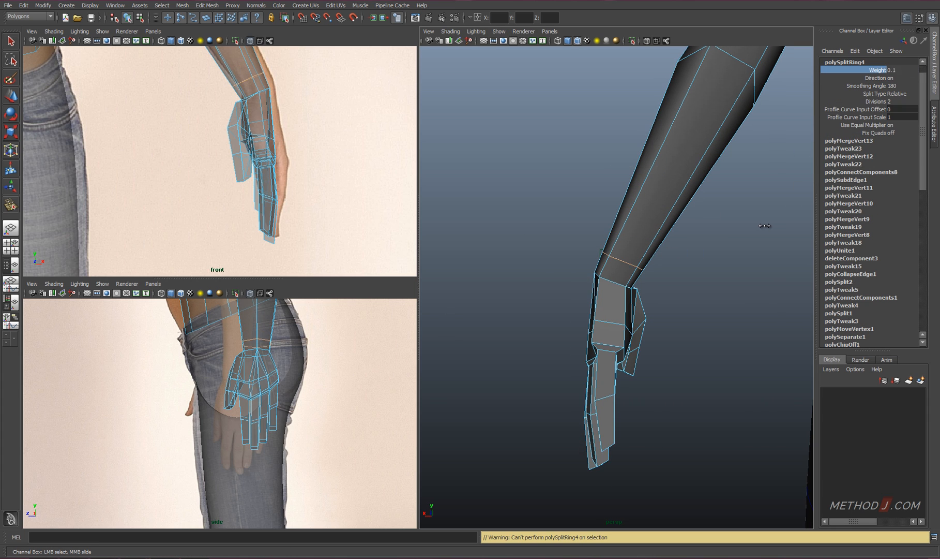
{"action": "left_click", "coordinate": [893, 72]}
{"action": "type", "text": ".05"}
{"action": "key", "text": "Return"}
{"action": "left_click_drag", "start_coordinate": [595, 331], "coordinate": [625, 327], "text": "alt"}
{"action": "key", "text": "3"}
{"action": "key", "text": "1"}
{"action": "scroll", "coordinate": [628, 329], "scroll_direction": "down", "scroll_amount": 6}
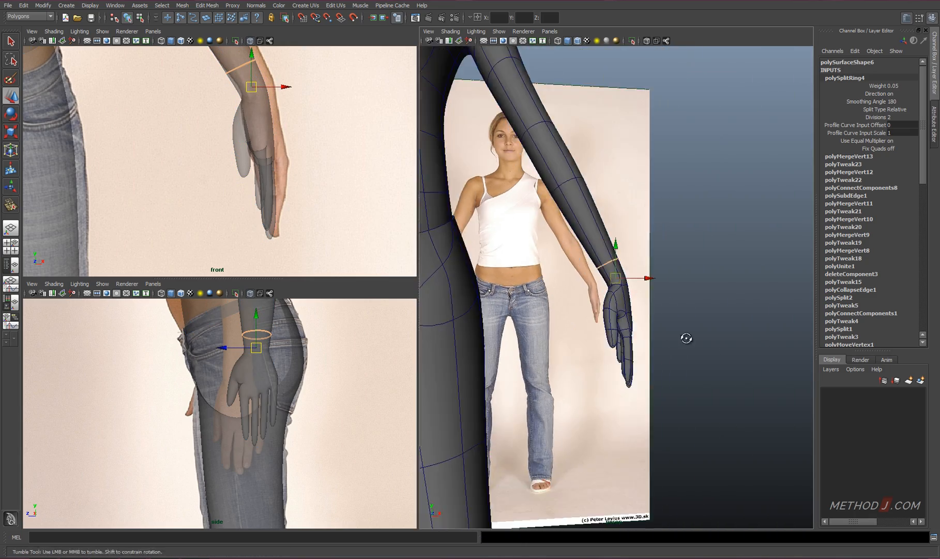
Select all the hand's vertices and move the hand to line up with the front reference photo
{"action": "left_click_drag", "start_coordinate": [686, 336], "coordinate": [613, 340], "text": "alt"}
{"action": "right_click_drag", "start_coordinate": [247, 385], "coordinate": [219, 378]}
{"action": "left_click_drag", "start_coordinate": [367, 482], "coordinate": [207, 346]}
{"action": "key", "text": "r"}
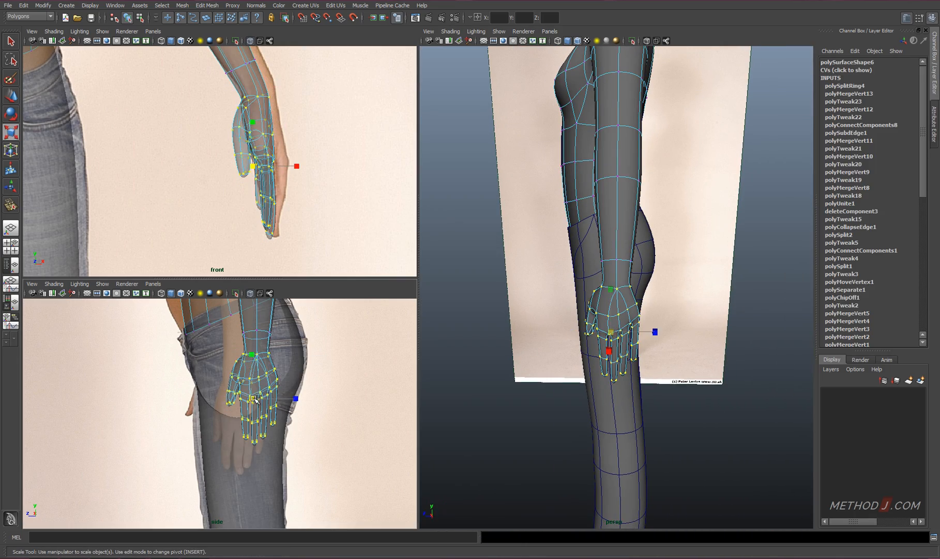
{"action": "key", "text": "w"}
{"action": "left_click_drag", "start_coordinate": [253, 397], "coordinate": [251, 401]}
{"action": "left_click_drag", "start_coordinate": [284, 161], "coordinate": [285, 169]}
{"action": "right_click_drag", "start_coordinate": [281, 176], "coordinate": [256, 176]}
{"action": "left_click_drag", "start_coordinate": [275, 167], "coordinate": [320, 181]}
Turn on soft selection and shift the knuckle and finger vertices to shape the hand's bend
{"action": "key", "text": "b"}
{"action": "left_click_drag", "start_coordinate": [688, 331], "coordinate": [594, 336], "text": "alt"}
{"action": "right_click_drag", "start_coordinate": [595, 336], "coordinate": [631, 351], "text": "alt"}
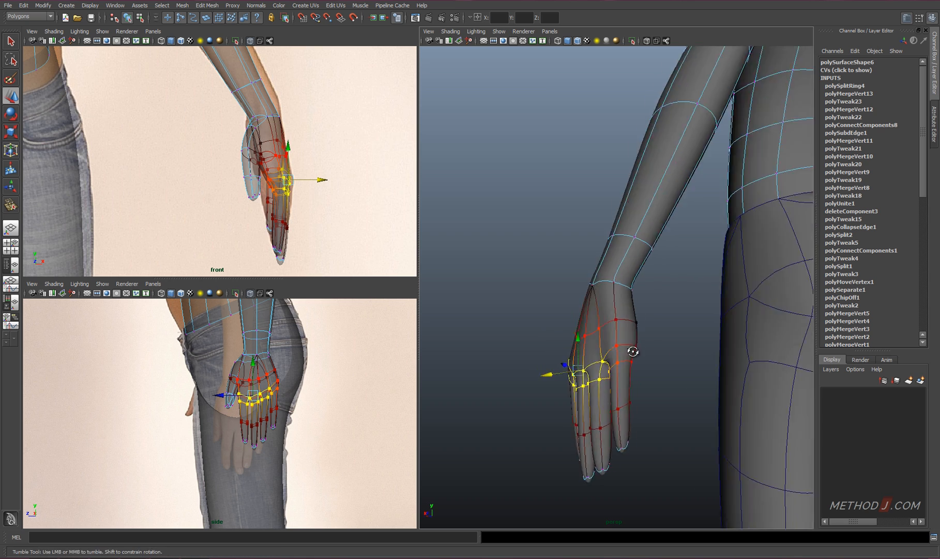
{"action": "left_click_drag", "start_coordinate": [632, 351], "coordinate": [586, 331], "text": "alt"}
{"action": "left_click", "coordinate": [643, 307]}
{"action": "left_click_drag", "start_coordinate": [571, 353], "coordinate": [566, 353]}
{"action": "right_click_drag", "start_coordinate": [595, 386], "coordinate": [652, 413], "text": "alt"}
{"action": "right_click_drag", "start_coordinate": [596, 380], "coordinate": [561, 380]}
{"action": "left_click_drag", "start_coordinate": [580, 366], "coordinate": [604, 397]}
{"action": "mouse_move", "coordinate": [604, 394]}
{"action": "left_mouse_down", "text": "alt"}
{"action": "mouse_move", "coordinate": [593, 394]}
{"action": "mouse_move", "coordinate": [623, 397]}
{"action": "left_mouse_up", "text": "alt"}
{"action": "left_click", "coordinate": [615, 395]}
Try adding an edge loop around the wrist between the forearm and the hand
{"action": "left_click_drag", "start_coordinate": [614, 382], "coordinate": [766, 333]}
{"action": "right_click_drag", "start_coordinate": [624, 264], "coordinate": [623, 242]}
{"action": "left_click", "coordinate": [625, 258]}
{"action": "right_click_drag", "start_coordinate": [640, 238], "coordinate": [540, 248], "text": "ctrl"}
{"action": "left_click_drag", "start_coordinate": [574, 290], "coordinate": [678, 289], "text": "alt"}
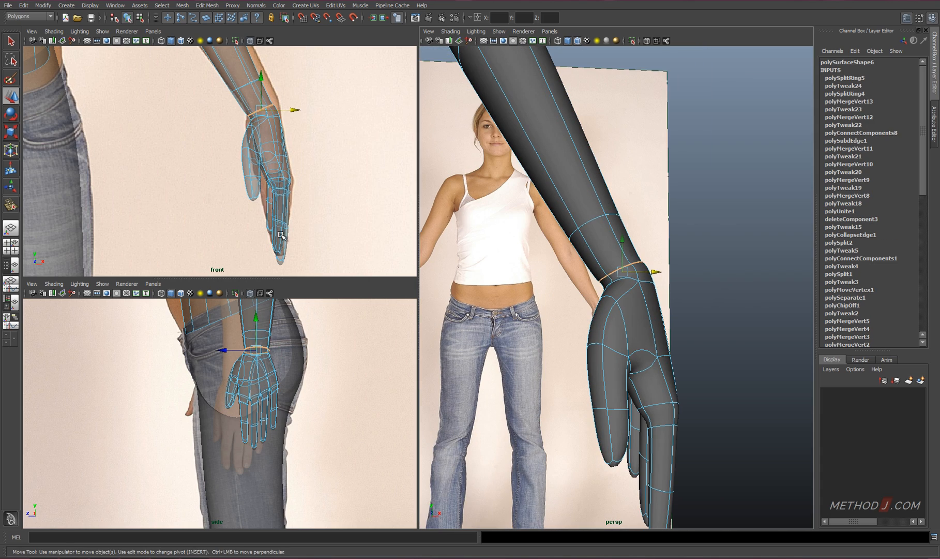
{"action": "middle_click_drag", "start_coordinate": [280, 233], "coordinate": [330, 316], "text": "alt"}
{"action": "right_click_drag", "start_coordinate": [327, 290], "coordinate": [357, 274], "text": "alt"}
{"action": "left_click_drag", "start_coordinate": [342, 205], "coordinate": [339, 190]}
{"action": "key", "text": "z"}
{"action": "key", "text": "z"}
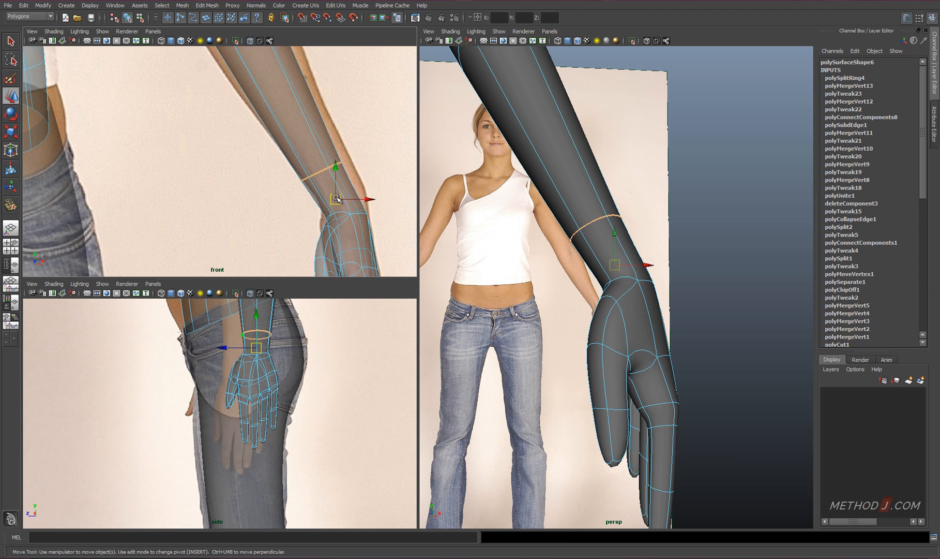
Bevel the edge loop above the wrist and move the upper resulting loop up the forearm
{"action": "right_click_drag", "start_coordinate": [336, 198], "coordinate": [384, 201], "text": "shift"}
{"action": "key", "text": "1"}
{"action": "left_click_drag", "start_coordinate": [673, 235], "coordinate": [659, 248], "text": "alt"}
{"action": "double_click", "coordinate": [339, 197]}
{"action": "left_click_drag", "start_coordinate": [336, 197], "coordinate": [327, 172]}
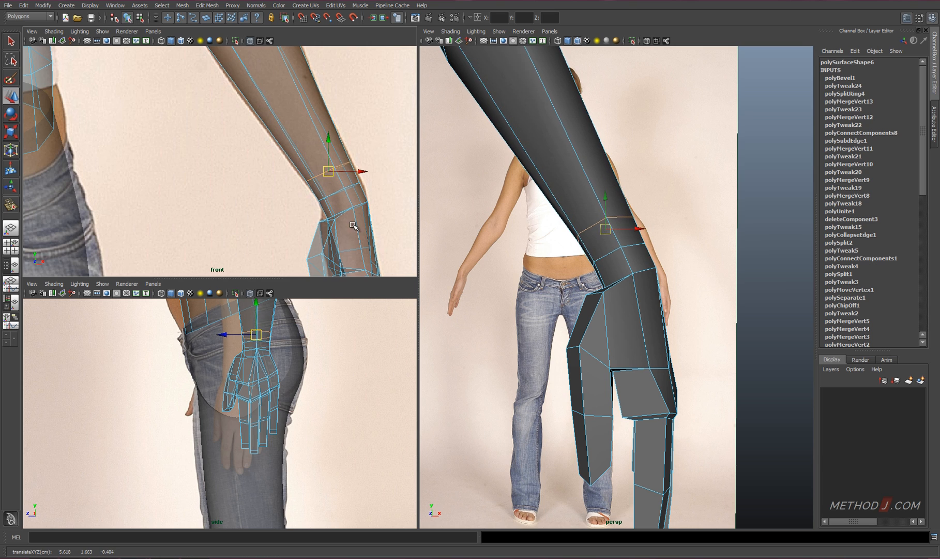
Reposition the vertices at the thumb's base and wrist to shape their transition
{"action": "mouse_move", "coordinate": [549, 295]}
{"action": "left_mouse_down", "text": "alt"}
{"action": "mouse_move", "coordinate": [657, 310]}
{"action": "mouse_move", "coordinate": [563, 302]}
{"action": "left_mouse_up", "text": "alt"}
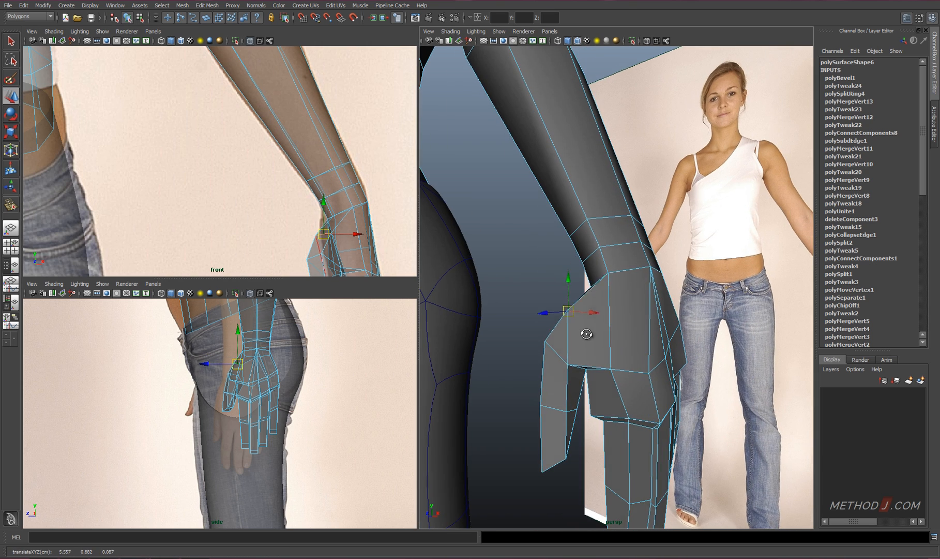
{"action": "left_click_drag", "start_coordinate": [586, 334], "coordinate": [647, 313], "text": "alt"}
{"action": "right_click_drag", "start_coordinate": [650, 302], "coordinate": [650, 354]}
{"action": "left_click", "coordinate": [636, 303]}
{"action": "left_click", "coordinate": [665, 333], "text": "shift"}
{"action": "left_click_drag", "start_coordinate": [647, 357], "coordinate": [649, 326], "text": "alt"}
Fine-tune the hand and wrist vertices with the arm shown in smooth preview
{"action": "key", "text": "3"}
{"action": "right_click_drag", "start_coordinate": [648, 327], "coordinate": [667, 306]}
{"action": "left_click", "coordinate": [719, 310]}
{"action": "left_click_drag", "start_coordinate": [646, 326], "coordinate": [604, 372], "text": "alt"}
{"action": "right_click_drag", "start_coordinate": [604, 372], "coordinate": [575, 371]}
{"action": "left_click_drag", "start_coordinate": [635, 324], "coordinate": [646, 331], "text": "alt"}
{"action": "left_click", "coordinate": [651, 337]}
{"action": "left_click_drag", "start_coordinate": [651, 333], "coordinate": [641, 233], "text": "alt"}
{"action": "left_click_drag", "start_coordinate": [639, 192], "coordinate": [641, 199]}
{"action": "left_click_drag", "start_coordinate": [641, 201], "coordinate": [593, 363], "text": "alt"}
{"action": "right_click_drag", "start_coordinate": [594, 363], "coordinate": [538, 321], "text": "alt"}
Select the cap faces at the lower end of the leg and delete them to open it
{"action": "left_click", "coordinate": [689, 281]}
{"action": "left_click_drag", "start_coordinate": [672, 294], "coordinate": [636, 305], "text": "alt"}
{"action": "right_click_drag", "start_coordinate": [569, 336], "coordinate": [611, 403], "text": "alt"}
{"action": "middle_click_drag", "start_coordinate": [597, 409], "coordinate": [597, 369], "text": "alt"}
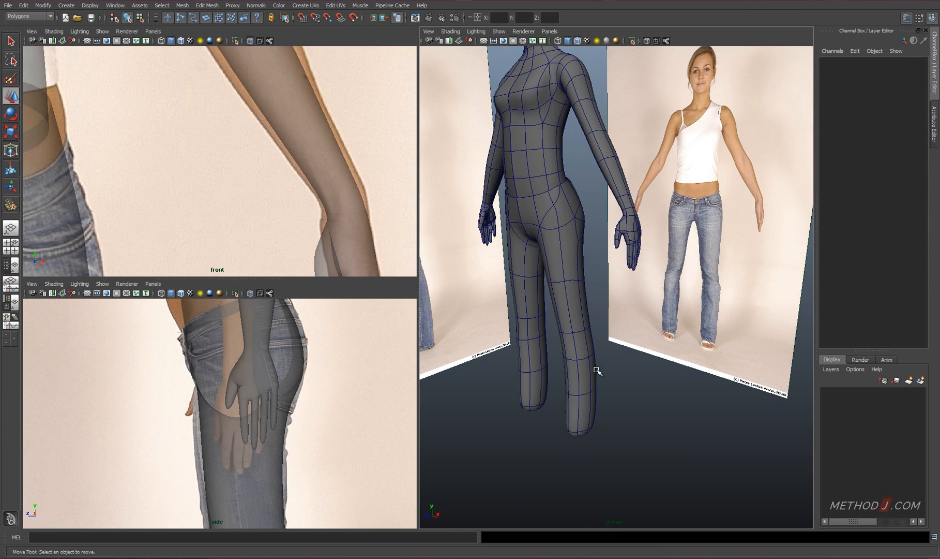
{"action": "key", "text": "space"}
{"action": "left_click", "coordinate": [585, 384]}
{"action": "left_click_drag", "start_coordinate": [585, 384], "coordinate": [593, 291], "text": "alt"}
{"action": "right_click_drag", "start_coordinate": [593, 292], "coordinate": [594, 324]}
{"action": "left_click_drag", "start_coordinate": [594, 351], "coordinate": [595, 404], "text": "alt"}
{"action": "left_click", "coordinate": [593, 403]}
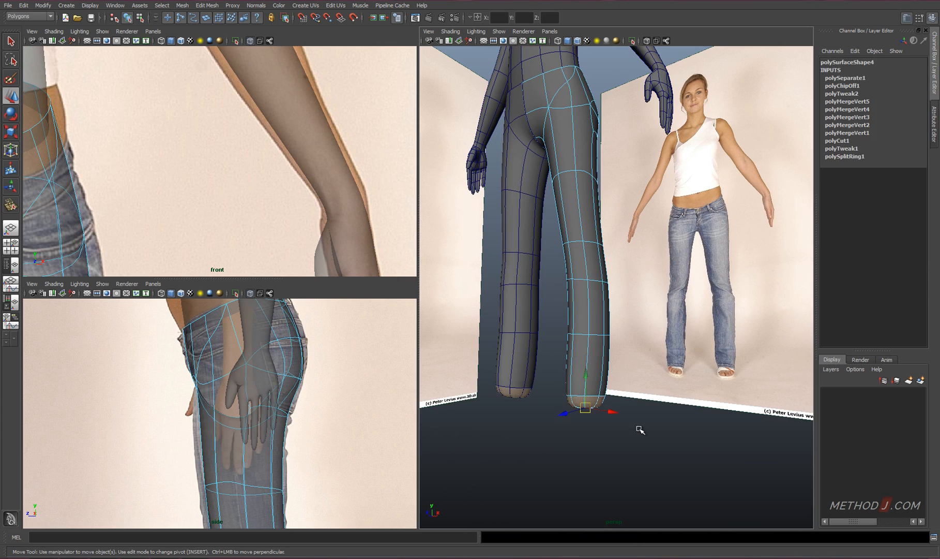
{"action": "key", "text": "Delete"}
Return the legs to object mode and create a new polygon cube at the origin
{"action": "middle_click_drag", "start_coordinate": [600, 338], "coordinate": [596, 284], "text": "alt"}
{"action": "right_click_drag", "start_coordinate": [596, 283], "coordinate": [620, 260]}
{"action": "left_click", "coordinate": [600, 380]}
{"action": "key", "text": "space"}
{"action": "left_click", "coordinate": [534, 342]}
{"action": "left_click", "coordinate": [644, 384]}
{"action": "left_click_drag", "start_coordinate": [545, 187], "coordinate": [571, 225], "text": "alt"}
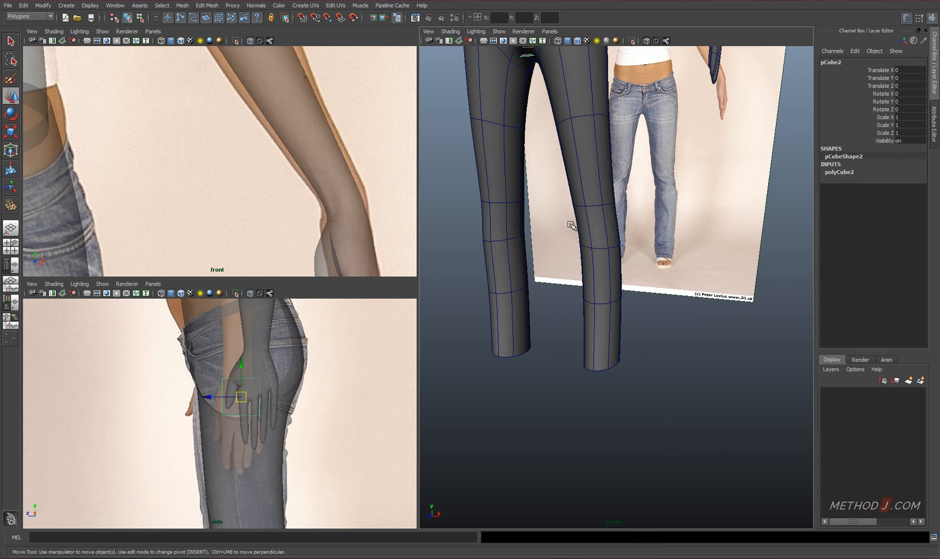
Move the cube down to the foot in the reference photos and stretch it lengthwise to cover the foot
{"action": "middle_click_drag", "start_coordinate": [549, 114], "coordinate": [551, 133], "text": "alt"}
{"action": "left_click_drag", "start_coordinate": [528, 60], "coordinate": [609, 397]}
{"action": "key", "text": "space"}
{"action": "key", "text": "f"}
{"action": "right_click_drag", "start_coordinate": [441, 358], "coordinate": [429, 326], "text": "alt"}
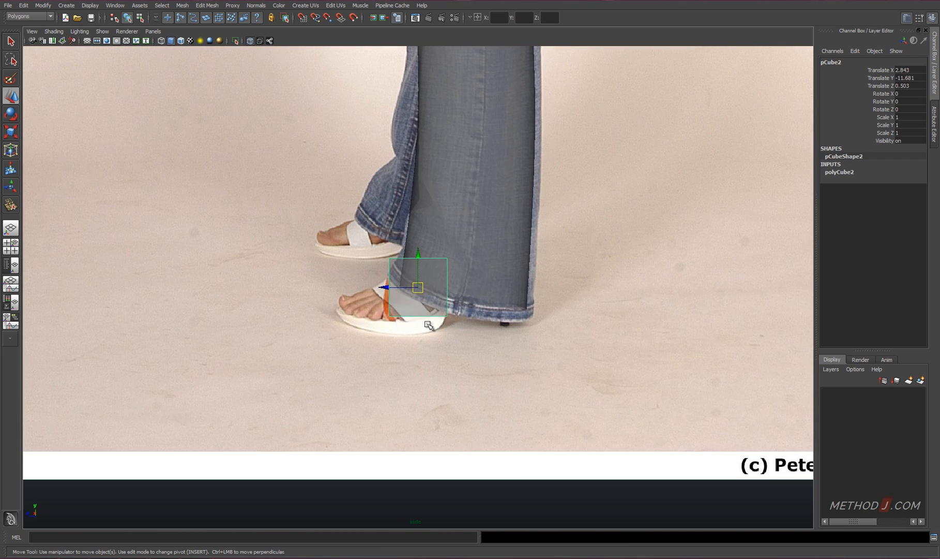
{"action": "left_click_drag", "start_coordinate": [418, 288], "coordinate": [394, 301]}
{"action": "key", "text": "r"}
{"action": "key", "text": "w"}
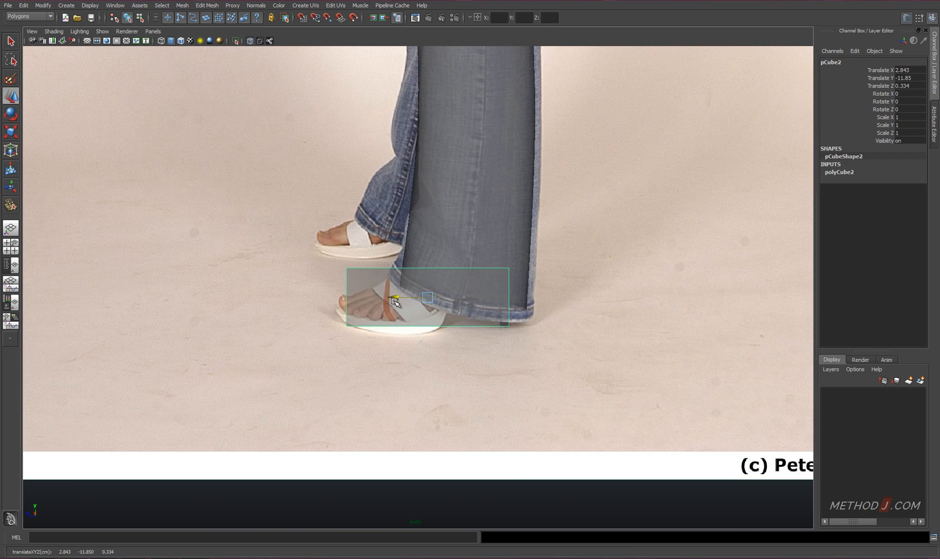
Centre the cube on the foot in the front reference view and narrow it to the foot's width
{"action": "key", "text": "space"}
Switch the cube to edge editing, taper its heel end and insert an edge loop across its middle
{"action": "key", "text": "space"}
{"action": "key", "text": "f"}
{"action": "right_click_drag", "start_coordinate": [404, 235], "coordinate": [367, 220], "text": "alt"}
{"action": "key", "text": "r"}
{"action": "left_click_drag", "start_coordinate": [458, 290], "coordinate": [431, 289]}
{"action": "key", "text": "w"}
{"action": "key", "text": "space"}
{"action": "left_click_drag", "start_coordinate": [676, 401], "coordinate": [561, 375], "text": "alt"}
{"action": "right_click", "coordinate": [531, 363]}
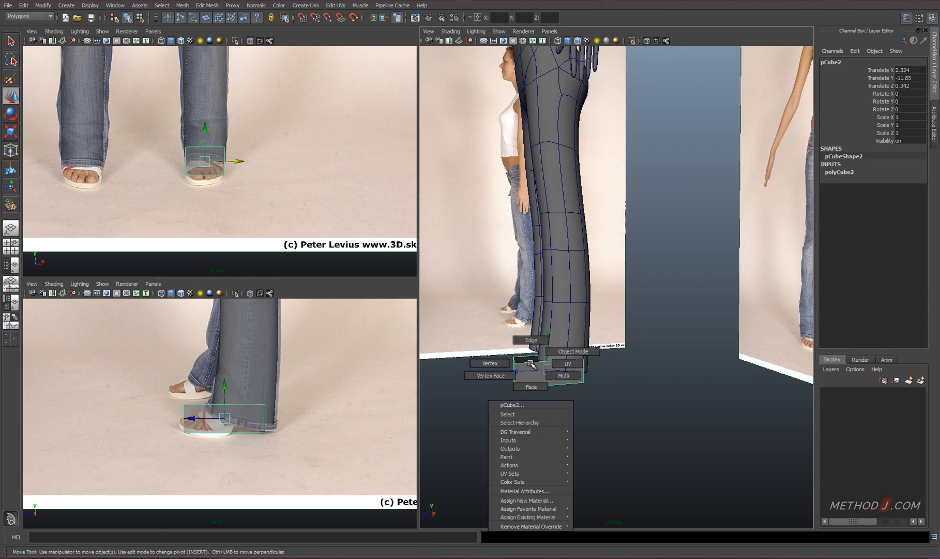
{"action": "right_click_drag", "start_coordinate": [530, 363], "coordinate": [532, 341]}
{"action": "left_click", "coordinate": [539, 363]}
{"action": "right_click_drag", "start_coordinate": [539, 377], "coordinate": [489, 392], "text": "ctrl"}
{"action": "right_click_drag", "start_coordinate": [528, 385], "coordinate": [616, 396], "text": "alt"}
{"action": "middle_click_drag", "start_coordinate": [595, 408], "coordinate": [623, 308], "text": "alt"}
{"action": "left_click_drag", "start_coordinate": [623, 309], "coordinate": [628, 252], "text": "alt"}
{"action": "key", "text": "r"}
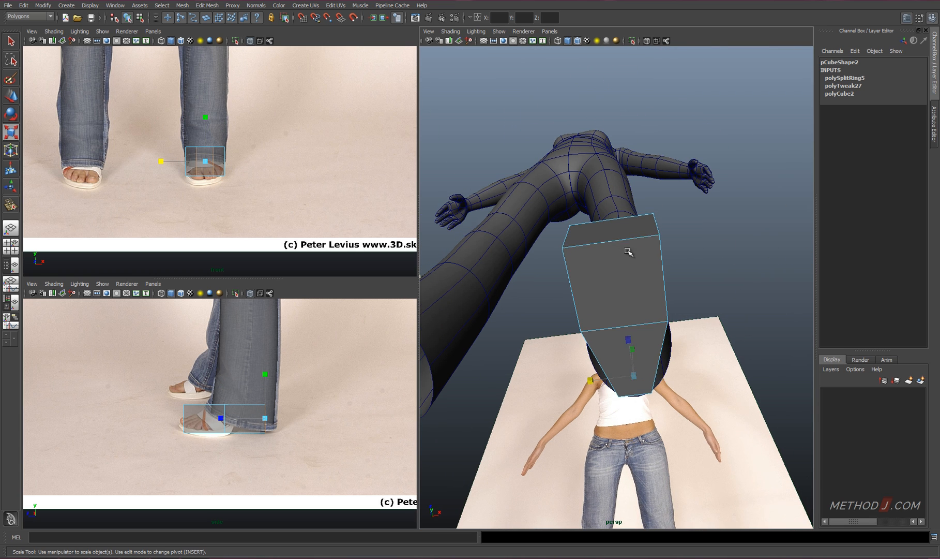
Insert a lengthwise centre edge loop, pulling the middle toe edge forward and the middle heel edge back
{"action": "right_click_drag", "start_coordinate": [617, 297], "coordinate": [629, 304], "text": "ctrl"}
{"action": "left_click_drag", "start_coordinate": [629, 304], "coordinate": [617, 162], "text": "alt"}
{"action": "key", "text": "w"}
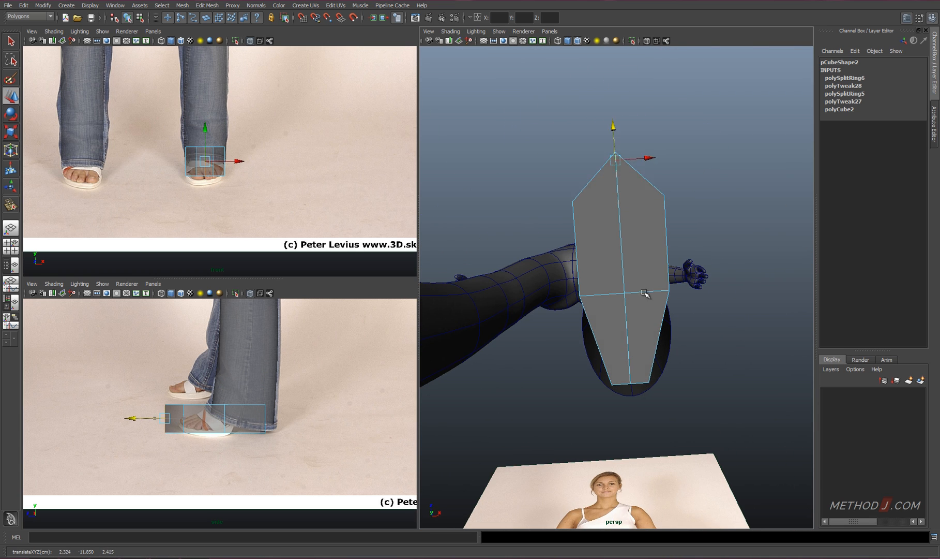
{"action": "left_click_drag", "start_coordinate": [644, 293], "coordinate": [641, 248], "text": "alt"}
{"action": "left_click", "coordinate": [629, 352]}
{"action": "left_click_drag", "start_coordinate": [640, 339], "coordinate": [621, 404], "text": "alt"}
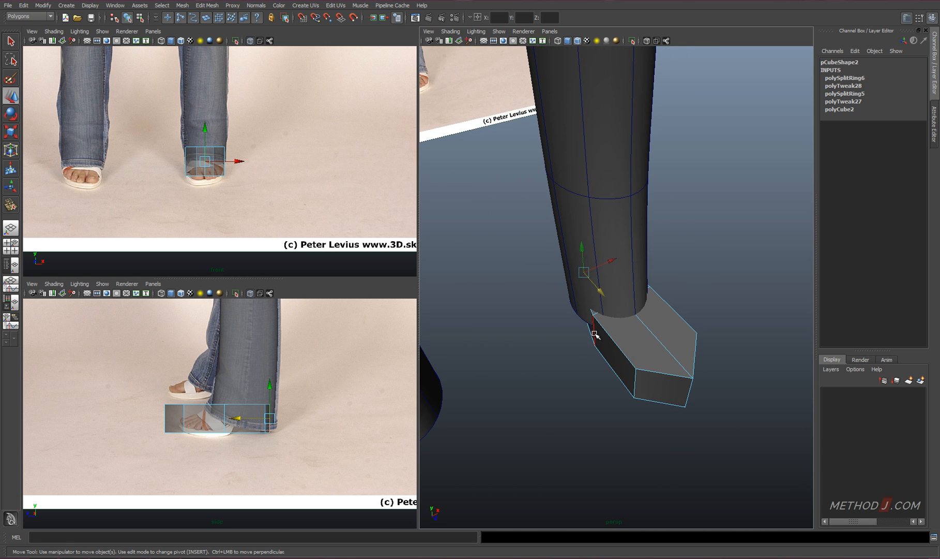
Insert an edge loop across the front half of the foot and shift its side edges to shape the outline
{"action": "left_click", "coordinate": [604, 340]}
{"action": "mouse_move", "coordinate": [634, 337]}
{"action": "right_mouse_down", "text": "ctrl"}
{"action": "mouse_move", "coordinate": [620, 347]}
{"action": "mouse_move", "coordinate": [642, 349]}
{"action": "right_mouse_up", "text": "ctrl"}
{"action": "left_click_drag", "start_coordinate": [646, 354], "coordinate": [624, 326], "text": "alt"}
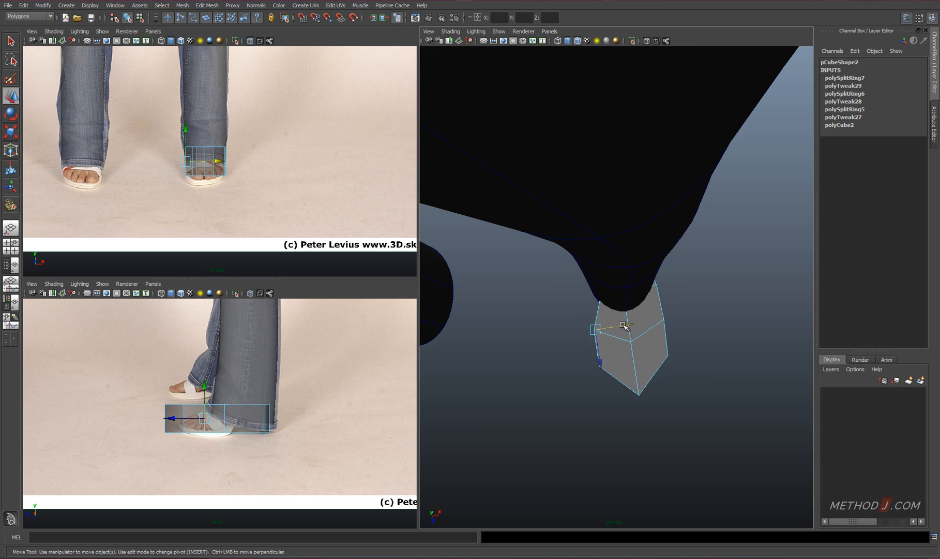
{"action": "left_click_drag", "start_coordinate": [606, 366], "coordinate": [612, 439], "text": "alt"}
Lower the upper vertices at the front so the foot slopes down toward the toes
{"action": "left_click_drag", "start_coordinate": [611, 439], "coordinate": [529, 330], "text": "alt"}
{"action": "left_click", "coordinate": [634, 361]}
{"action": "left_click", "coordinate": [533, 324], "text": "shift"}
{"action": "left_click", "coordinate": [585, 320]}
{"action": "left_click", "coordinate": [557, 312], "text": "shift"}
{"action": "left_click_drag", "start_coordinate": [590, 332], "coordinate": [559, 316], "text": "alt"}
Isolate the foot in the perspective view and move its upper side vertices inward toward the ankle
{"action": "left_click_drag", "start_coordinate": [565, 278], "coordinate": [656, 349]}
{"action": "right_click_drag", "start_coordinate": [655, 349], "coordinate": [664, 342]}
{"action": "key", "text": "ctrl+1"}
{"action": "left_click_drag", "start_coordinate": [657, 349], "coordinate": [651, 362], "text": "alt"}
{"action": "right_click_drag", "start_coordinate": [651, 303], "coordinate": [615, 303]}
{"action": "left_click_drag", "start_coordinate": [655, 319], "coordinate": [655, 331], "text": "alt"}
{"action": "left_click", "coordinate": [653, 313]}
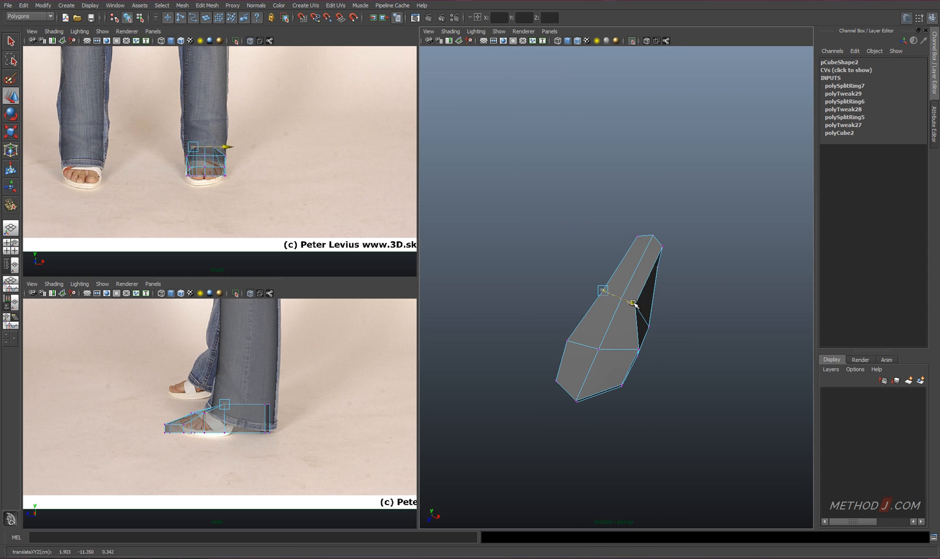
Insert an edge loop across the rear of the foot and shape the sides and top around the arch
{"action": "right_click_drag", "start_coordinate": [683, 311], "coordinate": [672, 331], "text": "ctrl"}
{"action": "left_click_drag", "start_coordinate": [670, 336], "coordinate": [637, 379], "text": "alt"}
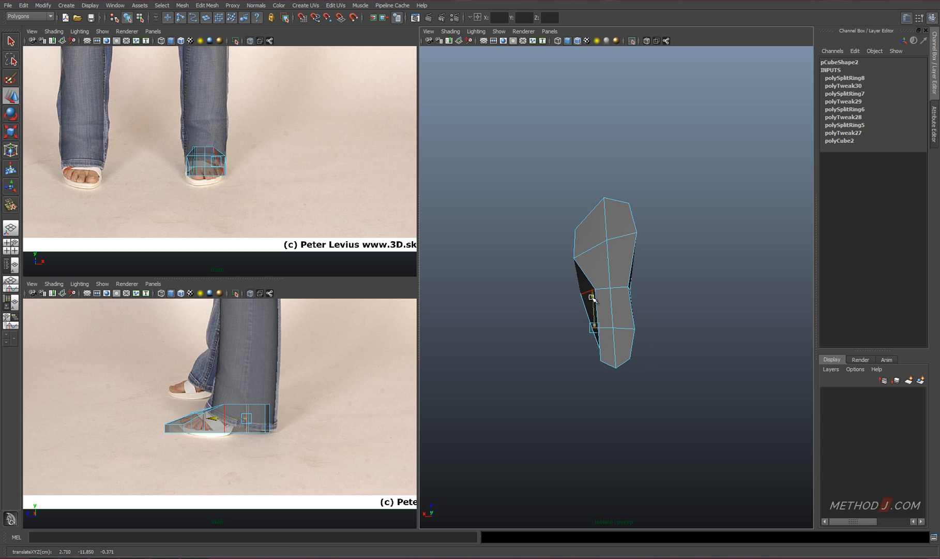
{"action": "left_click_drag", "start_coordinate": [563, 335], "coordinate": [565, 335]}
{"action": "left_click_drag", "start_coordinate": [565, 334], "coordinate": [628, 288], "text": "alt"}
{"action": "left_click", "coordinate": [639, 327]}
{"action": "left_click_drag", "start_coordinate": [639, 327], "coordinate": [606, 342], "text": "alt"}
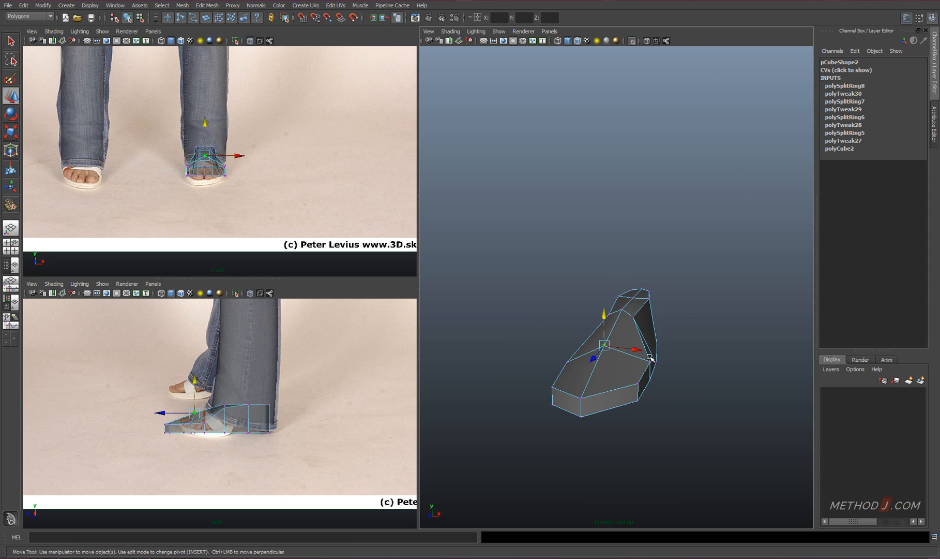
Split the faces on top of the foot with new edges behind the toes
{"action": "left_click_drag", "start_coordinate": [650, 357], "coordinate": [526, 323], "text": "alt"}
{"action": "right_click_drag", "start_coordinate": [541, 351], "coordinate": [514, 344], "text": "shift"}
{"action": "left_click_drag", "start_coordinate": [564, 373], "coordinate": [549, 288]}
{"action": "key", "text": "w"}
{"action": "key", "text": "g"}
{"action": "left_click", "coordinate": [537, 278]}
{"action": "left_click", "coordinate": [511, 309]}
{"action": "key", "text": "w"}
Reposition the vertices along the new edges on top of the foot to round the instep
{"action": "left_click_drag", "start_coordinate": [451, 336], "coordinate": [558, 332], "text": "alt"}
{"action": "right_click_drag", "start_coordinate": [556, 333], "coordinate": [535, 344]}
{"action": "left_click", "coordinate": [568, 343]}
{"action": "left_click", "coordinate": [532, 343]}
{"action": "left_click_drag", "start_coordinate": [533, 312], "coordinate": [535, 316]}
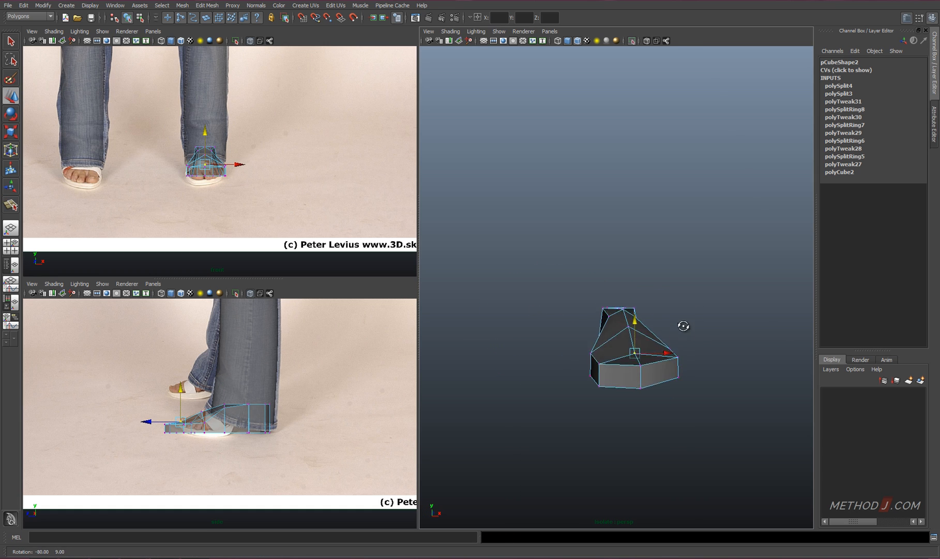
Adjust the sole and heel vertices, bringing the upper heel forward to slant the back of the foot
{"action": "left_click", "coordinate": [609, 365]}
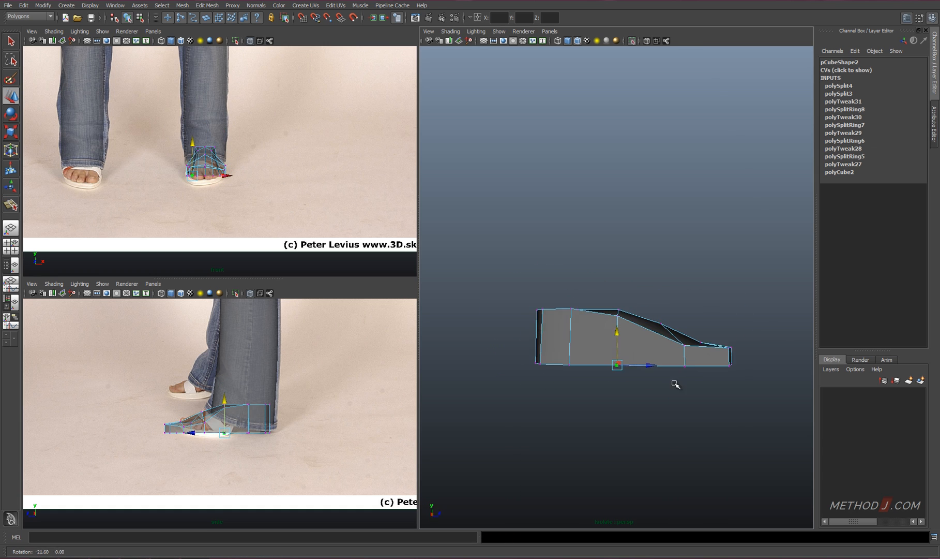
{"action": "left_click_drag", "start_coordinate": [674, 382], "coordinate": [572, 359], "text": "alt"}
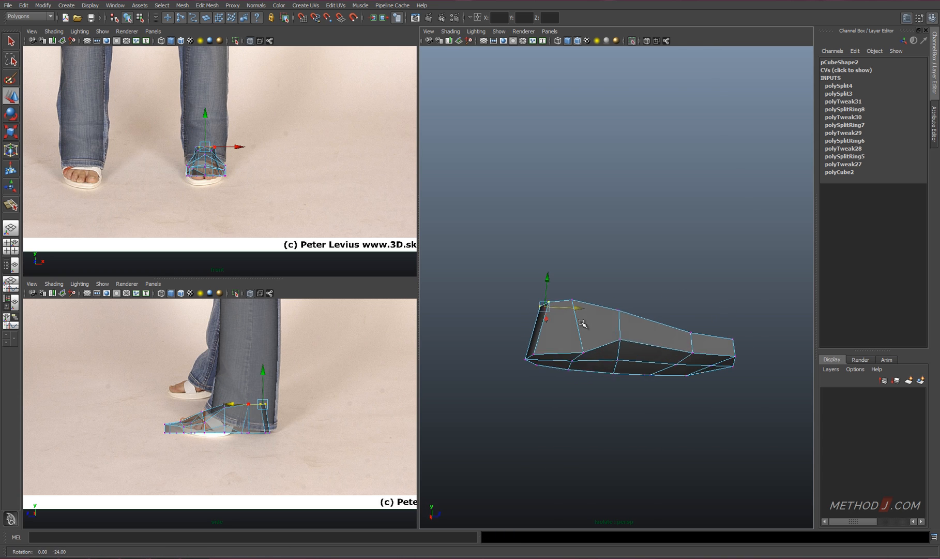
{"action": "left_click", "coordinate": [557, 362]}
{"action": "left_click", "coordinate": [564, 364], "text": "shift"}
{"action": "right_click_drag", "start_coordinate": [580, 326], "coordinate": [581, 306]}
{"action": "left_click", "coordinate": [577, 327]}
{"action": "right_click_drag", "start_coordinate": [577, 331], "coordinate": [595, 343], "text": "ctrl"}
Insert an edge loop around the foot just above the sole and scale the sole's cross edges inward
{"action": "left_click", "coordinate": [846, 79]}
{"action": "left_click_drag", "start_coordinate": [611, 341], "coordinate": [560, 318], "text": "alt"}
{"action": "left_click_drag", "start_coordinate": [636, 332], "coordinate": [634, 331]}
{"action": "left_click", "coordinate": [604, 308]}
{"action": "left_click_drag", "start_coordinate": [634, 332], "coordinate": [606, 341], "text": "alt"}
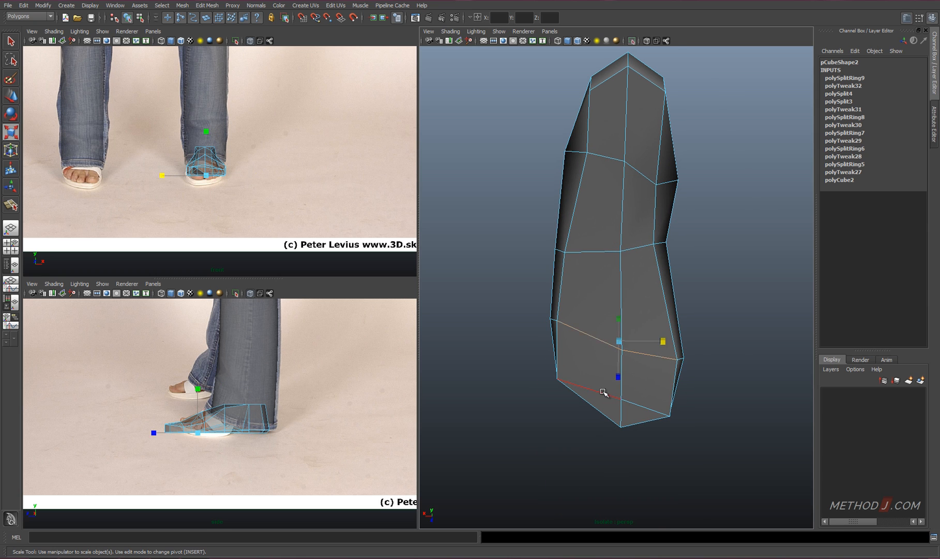
{"action": "left_click_drag", "start_coordinate": [649, 416], "coordinate": [551, 323], "text": "alt"}
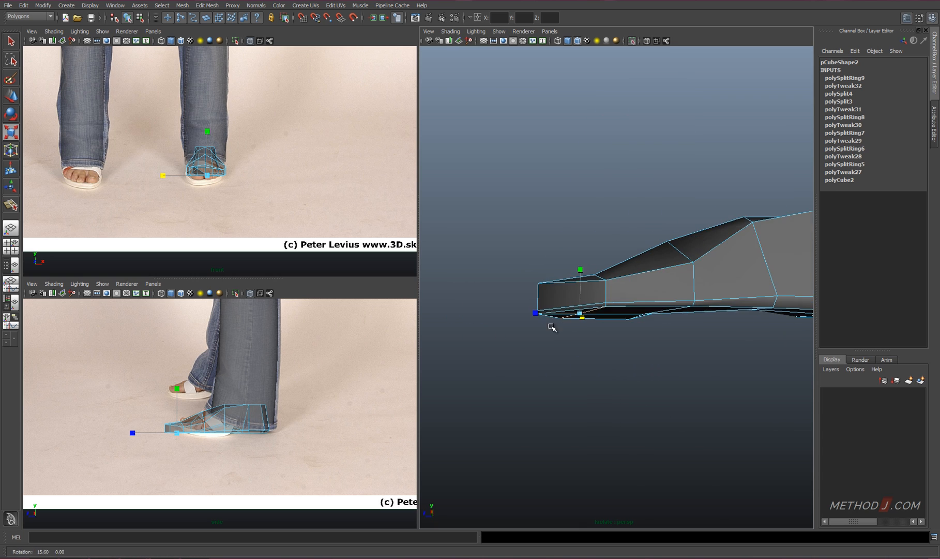
Move the vertices at the tip and lower rim of the toes up to soften the front of the sole
{"action": "right_click_drag", "start_coordinate": [546, 305], "coordinate": [502, 305]}
{"action": "left_click_drag", "start_coordinate": [504, 331], "coordinate": [492, 312], "text": "alt"}
{"action": "left_click_drag", "start_coordinate": [493, 326], "coordinate": [475, 340], "text": "alt"}
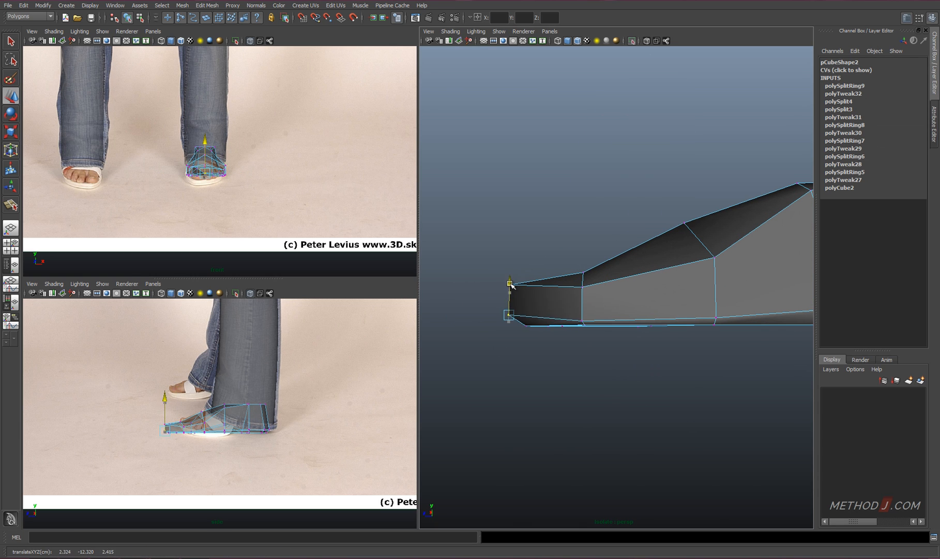
{"action": "left_click_drag", "start_coordinate": [510, 284], "coordinate": [510, 283]}
{"action": "left_click_drag", "start_coordinate": [522, 295], "coordinate": [673, 321], "text": "alt"}
{"action": "left_click", "coordinate": [704, 324]}
{"action": "left_click", "coordinate": [572, 327]}
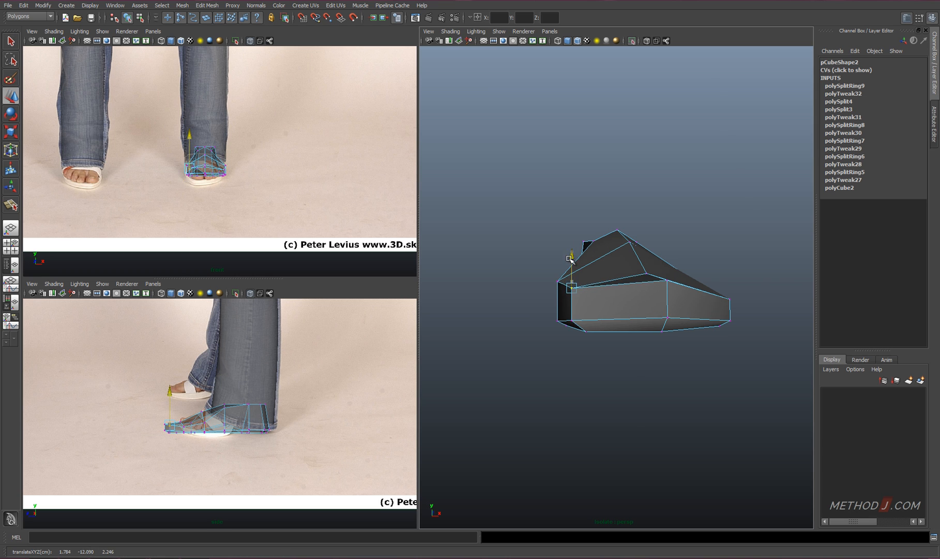
Adjust the toe-side vertices and show the foot in smooth preview
{"action": "left_click_drag", "start_coordinate": [709, 293], "coordinate": [657, 313], "text": "alt"}
{"action": "scroll", "coordinate": [657, 313], "scroll_direction": "down", "scroll_amount": 5}
{"action": "right_click_drag", "start_coordinate": [657, 313], "coordinate": [685, 290]}
{"action": "left_click_drag", "start_coordinate": [653, 384], "coordinate": [631, 321]}
{"action": "key", "text": "3"}
{"action": "left_click", "coordinate": [649, 383]}
{"action": "left_click_drag", "start_coordinate": [649, 384], "coordinate": [693, 454], "text": "alt"}
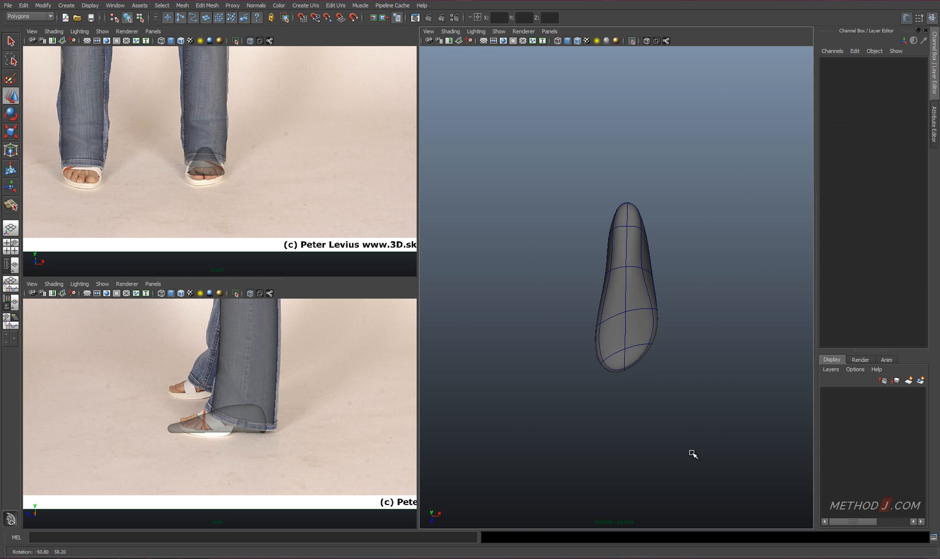
Reposition the vertices at the toe tip to round the front of the smoothed foot
{"action": "middle_click_drag", "start_coordinate": [693, 453], "coordinate": [636, 422], "text": "alt"}
{"action": "left_click", "coordinate": [589, 319]}
{"action": "right_click_drag", "start_coordinate": [589, 319], "coordinate": [556, 317]}
{"action": "left_click", "coordinate": [595, 313]}
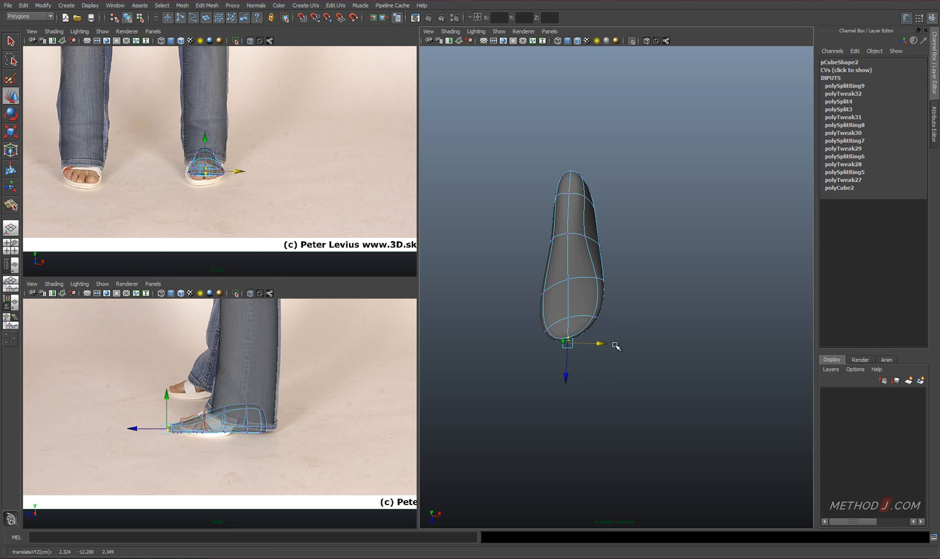
{"action": "left_click_drag", "start_coordinate": [594, 345], "coordinate": [602, 346]}
{"action": "scroll", "coordinate": [605, 346], "scroll_direction": "up", "scroll_amount": 5}
Move the side vertices of the toes, ball and arch to refine the foot's outline from above
{"action": "middle_click_drag", "start_coordinate": [605, 346], "coordinate": [646, 330], "text": "alt"}
{"action": "left_click", "coordinate": [539, 352]}
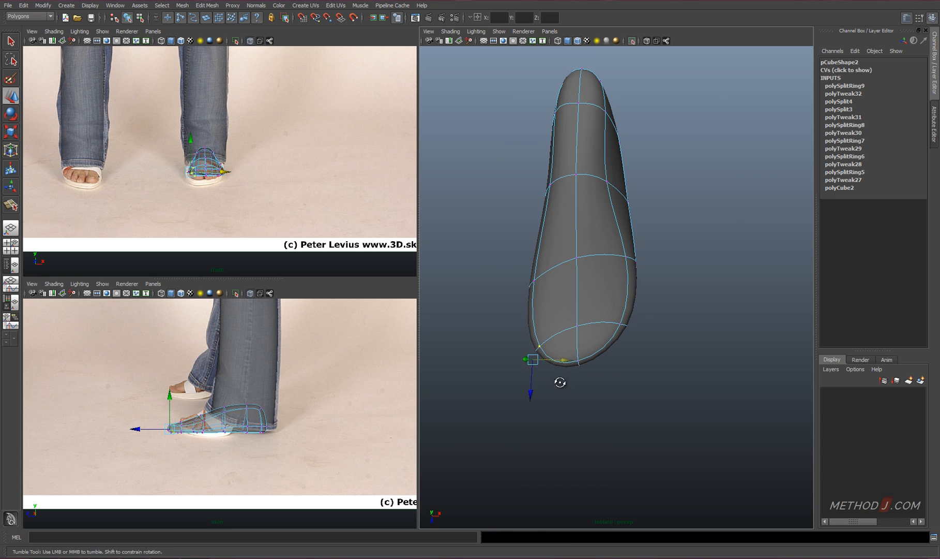
{"action": "left_click_drag", "start_coordinate": [560, 380], "coordinate": [562, 395], "text": "alt"}
{"action": "left_click_drag", "start_coordinate": [564, 353], "coordinate": [561, 354]}
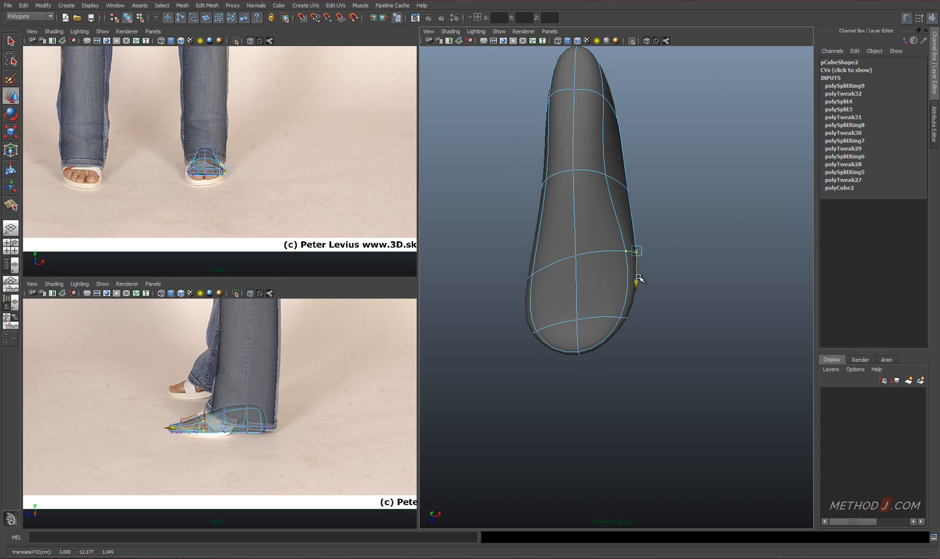
{"action": "left_click_drag", "start_coordinate": [642, 263], "coordinate": [644, 274], "text": "alt"}
{"action": "left_click_drag", "start_coordinate": [526, 160], "coordinate": [553, 208]}
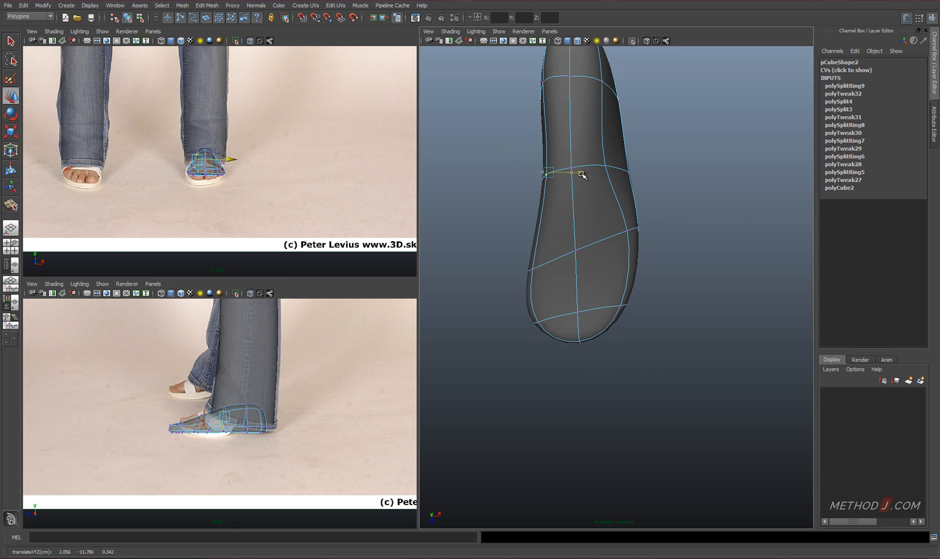
{"action": "left_click_drag", "start_coordinate": [527, 304], "coordinate": [524, 286]}
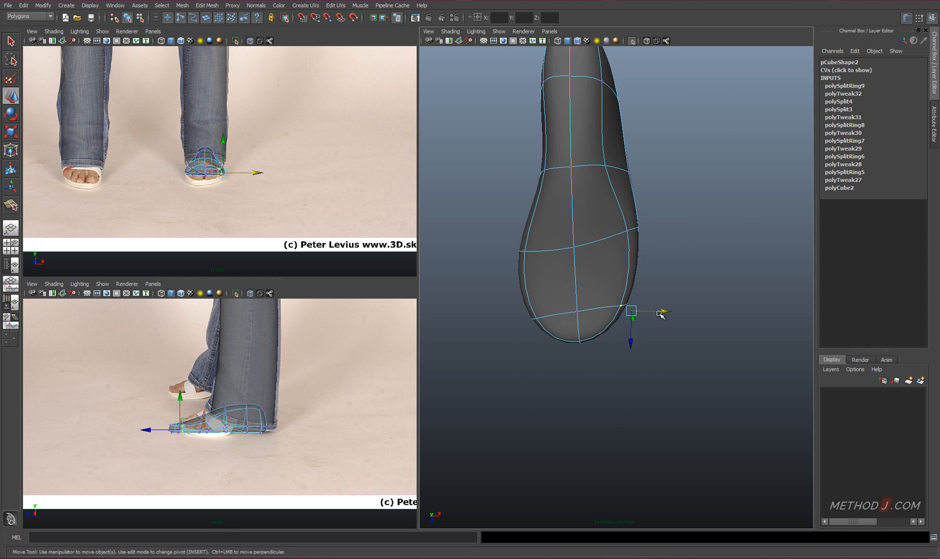
Refine the toe outline and bevel the centre edge around the front of the toes
{"action": "left_click_drag", "start_coordinate": [639, 341], "coordinate": [617, 272], "text": "alt"}
{"action": "right_click_drag", "start_coordinate": [581, 351], "coordinate": [581, 331]}
{"action": "double_click", "coordinate": [580, 336]}
{"action": "left_click_drag", "start_coordinate": [612, 266], "coordinate": [544, 215], "text": "ctrl"}
{"action": "left_click_drag", "start_coordinate": [549, 419], "coordinate": [587, 360], "text": "alt"}
{"action": "left_click_drag", "start_coordinate": [595, 277], "coordinate": [603, 353], "text": "alt"}
{"action": "right_click_drag", "start_coordinate": [604, 353], "coordinate": [618, 350], "text": "shift"}
{"action": "left_click_drag", "start_coordinate": [605, 284], "coordinate": [593, 338], "text": "alt"}
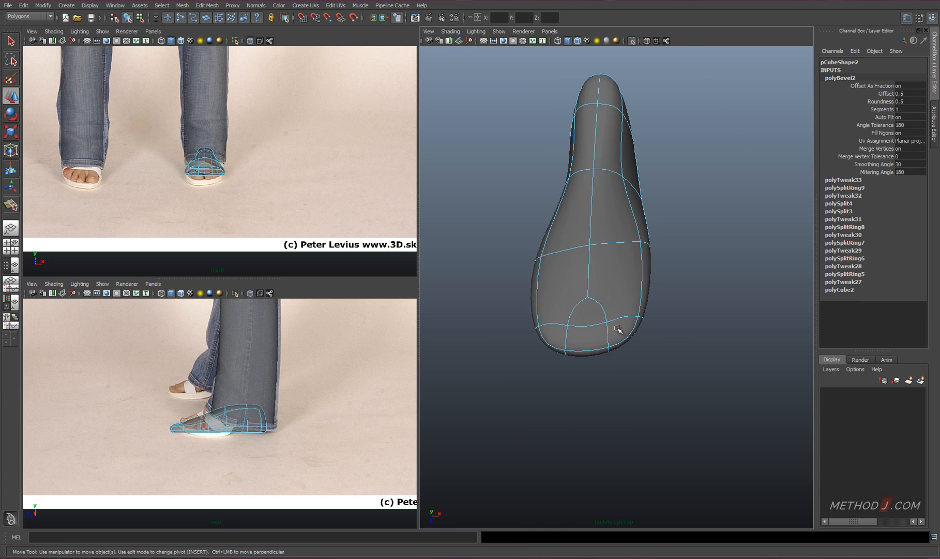
Reposition the vertices around the bevelled toe area to slant the front of the foot toward the little toe
{"action": "right_click_drag", "start_coordinate": [616, 328], "coordinate": [589, 329]}
{"action": "left_click_drag", "start_coordinate": [621, 383], "coordinate": [596, 310]}
{"action": "left_click_drag", "start_coordinate": [599, 315], "coordinate": [603, 328], "text": "alt"}
{"action": "left_click_drag", "start_coordinate": [612, 369], "coordinate": [611, 362]}
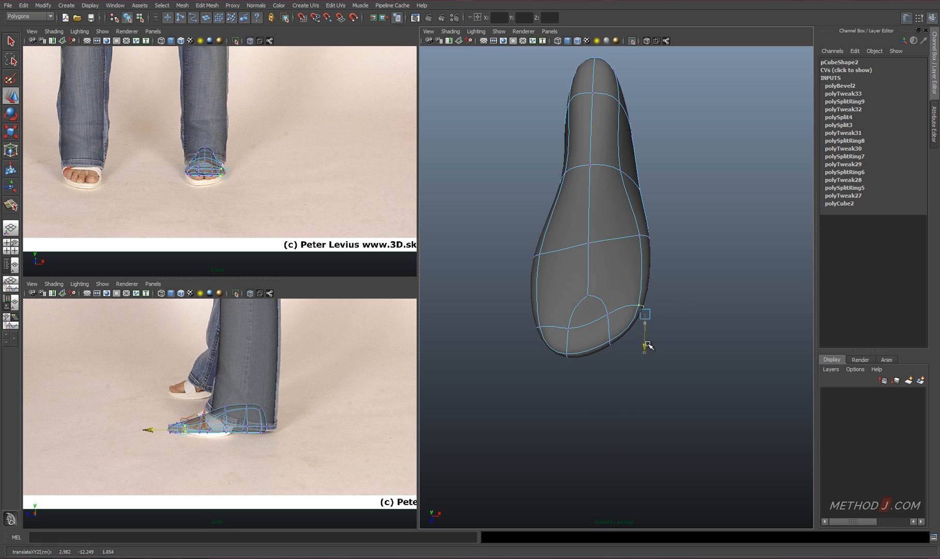
{"action": "left_click_drag", "start_coordinate": [675, 304], "coordinate": [580, 276], "text": "alt"}
Adjust the top-of-foot and toe vertices in the side view against the reference photo
{"action": "key", "text": "space"}
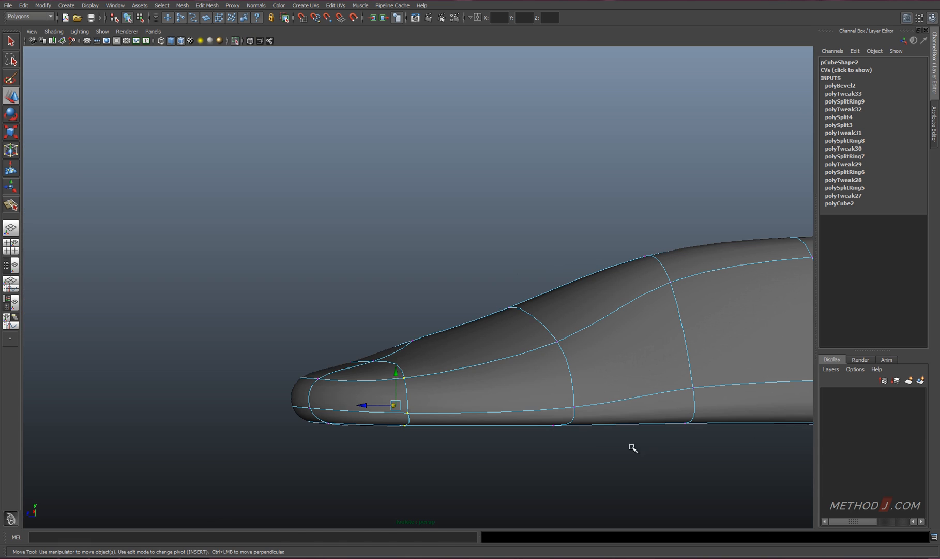
{"action": "key", "text": "space"}
{"action": "key", "text": "space"}
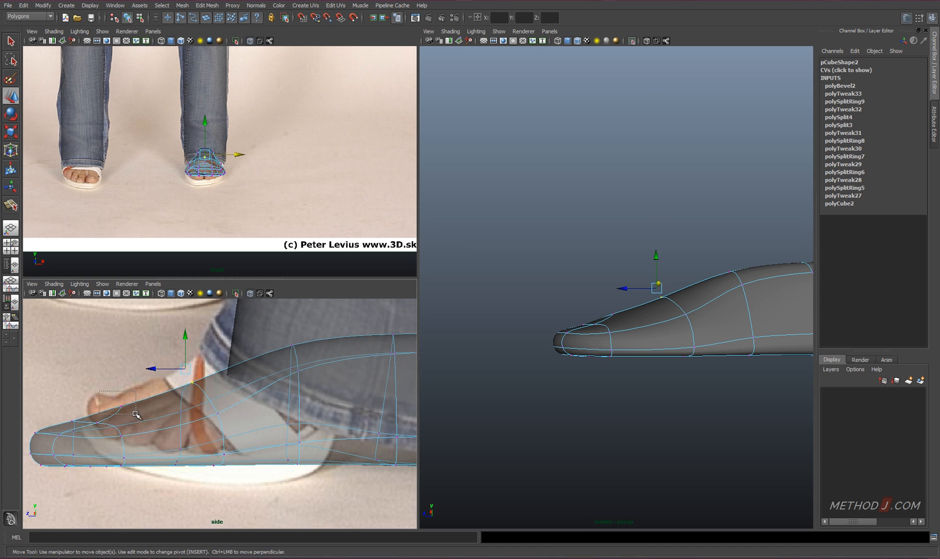
{"action": "left_click_drag", "start_coordinate": [123, 379], "coordinate": [122, 377]}
{"action": "middle_click_drag", "start_coordinate": [126, 380], "coordinate": [191, 370], "text": "alt"}
Raise the upper edge of the big toe area in the side view
{"action": "left_click_drag", "start_coordinate": [574, 315], "coordinate": [704, 357], "text": "alt"}
{"action": "right_click_drag", "start_coordinate": [550, 331], "coordinate": [550, 305]}
{"action": "left_click", "coordinate": [545, 332]}
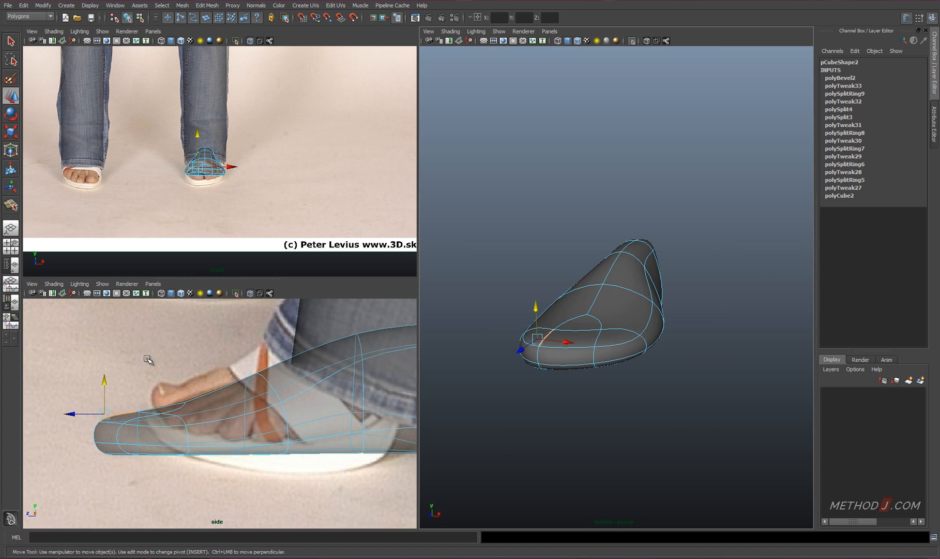
{"action": "left_click_drag", "start_coordinate": [104, 377], "coordinate": [103, 370]}
{"action": "key", "text": "z"}
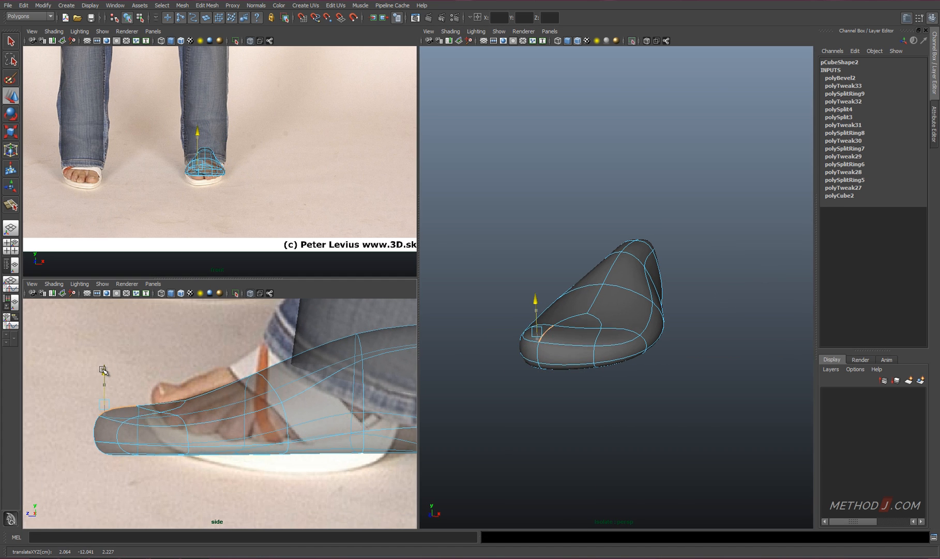
Select the lower edges around the toe tip and pull them back toward the heel
{"action": "left_click_drag", "start_coordinate": [604, 353], "coordinate": [573, 346], "text": "alt"}
{"action": "right_click_drag", "start_coordinate": [573, 347], "coordinate": [573, 373]}
{"action": "left_click", "coordinate": [573, 353]}
{"action": "left_click_drag", "start_coordinate": [573, 353], "coordinate": [616, 331], "text": "alt"}
{"action": "left_click", "coordinate": [566, 336], "text": "shift"}
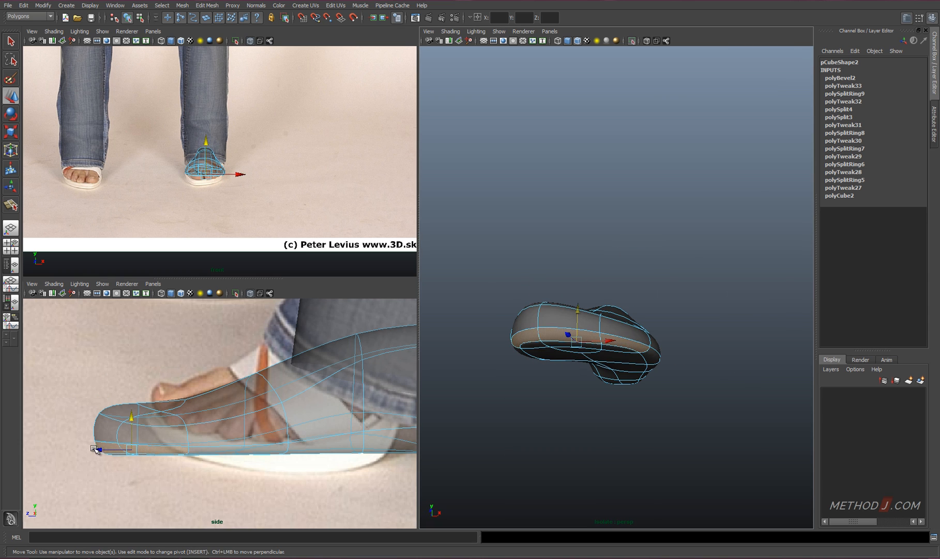
{"action": "left_click_drag", "start_coordinate": [96, 450], "coordinate": [114, 449]}
Adjust the edges at the front of the toes to curve the toe tip upward
{"action": "left_click_drag", "start_coordinate": [610, 398], "coordinate": [561, 440], "text": "alt"}
{"action": "right_click_drag", "start_coordinate": [560, 342], "coordinate": [560, 318]}
{"action": "left_click", "coordinate": [564, 344]}
{"action": "left_click_drag", "start_coordinate": [605, 372], "coordinate": [600, 305], "text": "alt"}
Try to bevel an edge at the big toe in the unsmoothed display
{"action": "left_click", "coordinate": [567, 362], "text": "shift"}
{"action": "right_click_drag", "start_coordinate": [600, 306], "coordinate": [641, 305], "text": "shift"}
{"action": "right_click_drag", "start_coordinate": [581, 330], "coordinate": [569, 321], "text": "alt"}
{"action": "key", "text": "1"}
{"action": "key", "text": "ctrl+z"}
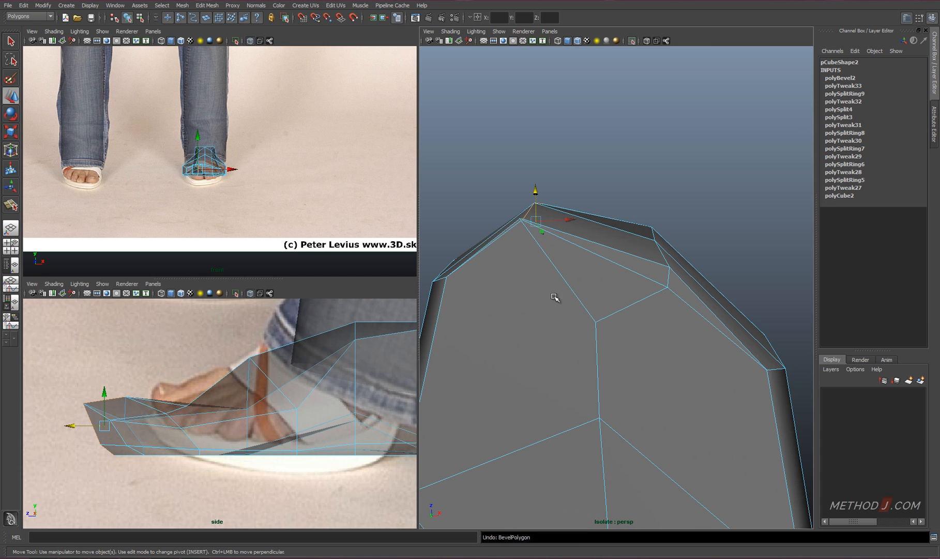
Show the foot smoothed and pull the sole vertex behind the big toe back toward the heel
{"action": "key", "text": "3"}
{"action": "mouse_move", "coordinate": [554, 297]}
{"action": "left_mouse_down", "text": "alt"}
{"action": "mouse_move", "coordinate": [562, 348]}
{"action": "mouse_move", "coordinate": [548, 289]}
{"action": "left_mouse_up", "text": "alt"}
{"action": "right_click_drag", "start_coordinate": [543, 275], "coordinate": [511, 275]}
{"action": "left_click", "coordinate": [541, 274]}
{"action": "left_click_drag", "start_coordinate": [542, 275], "coordinate": [543, 233], "text": "alt"}
{"action": "left_click_drag", "start_coordinate": [524, 175], "coordinate": [513, 296]}
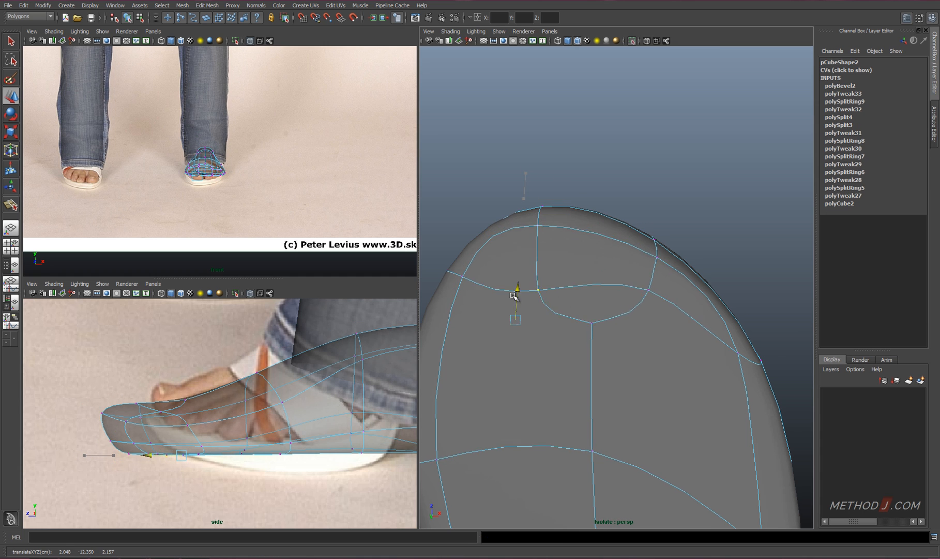
Show the unsmoothed foot and merge the surplus bevel vertices behind the toes into neighbouring vertices
{"action": "left_click", "coordinate": [591, 332]}
{"action": "key", "text": "1"}
{"action": "right_click_drag", "start_coordinate": [633, 403], "coordinate": [628, 370], "text": "shift"}
{"action": "left_click_drag", "start_coordinate": [592, 298], "coordinate": [591, 394]}
{"action": "left_click_drag", "start_coordinate": [600, 404], "coordinate": [584, 478], "text": "alt"}
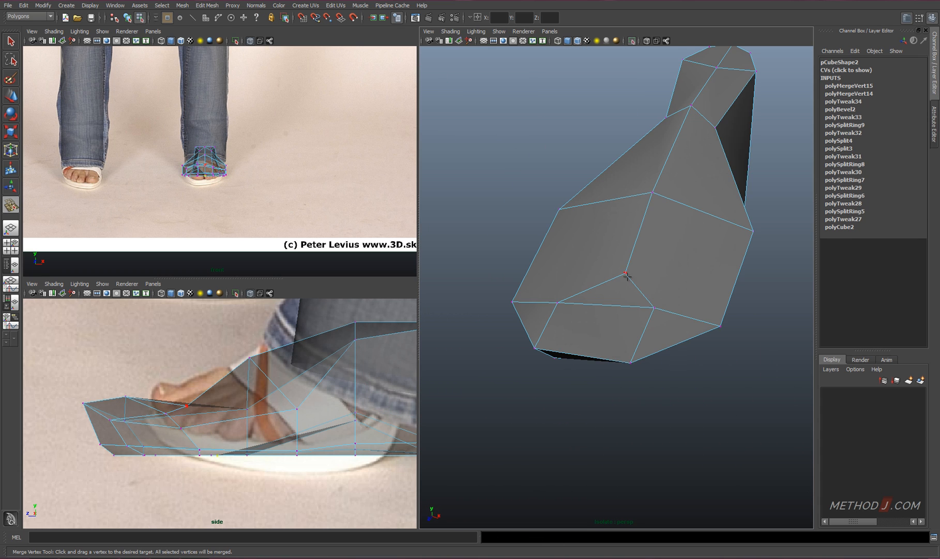
{"action": "left_click_drag", "start_coordinate": [628, 276], "coordinate": [654, 194]}
Merge the last surplus vertex behind the toes, nudge the underside vertex at the toe tip, and show the foot smoothed
{"action": "left_click_drag", "start_coordinate": [621, 318], "coordinate": [600, 233], "text": "alt"}
{"action": "key", "text": "w"}
{"action": "left_click", "coordinate": [523, 234]}
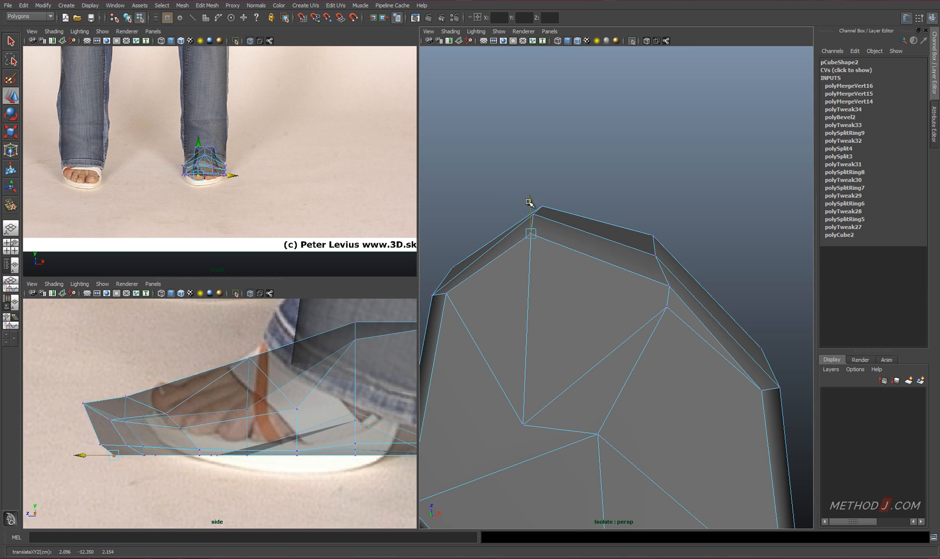
{"action": "left_click_drag", "start_coordinate": [528, 202], "coordinate": [529, 207]}
{"action": "key", "text": "3"}
{"action": "right_click_drag", "start_coordinate": [563, 324], "coordinate": [561, 294]}
Bevel the edges running over the toe tip beside the big toe and adjust the bevel offset in the unsmoothed display
{"action": "double_click", "coordinate": [540, 317]}
{"action": "left_click_drag", "start_coordinate": [612, 386], "coordinate": [628, 499], "text": "alt"}
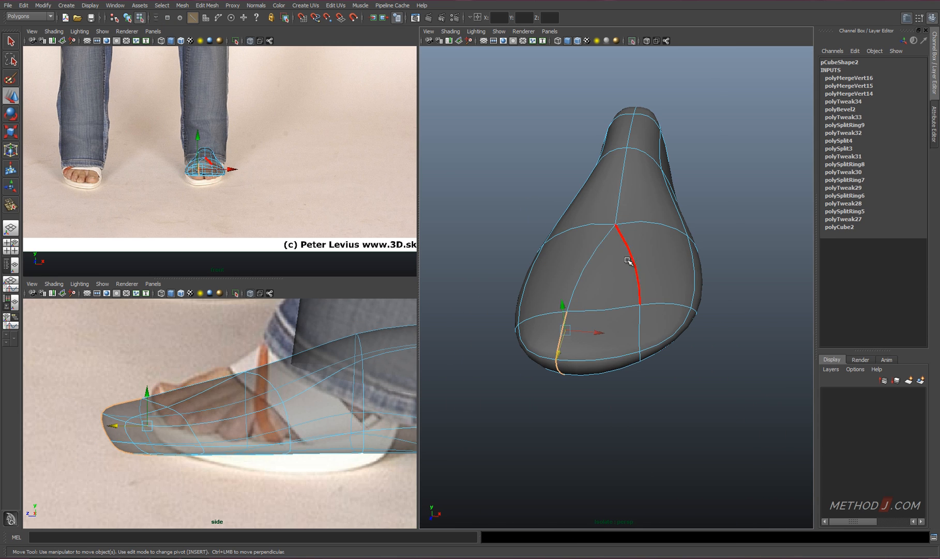
{"action": "right_click_drag", "start_coordinate": [626, 272], "coordinate": [609, 329], "text": "shift"}
{"action": "key", "text": "1"}
{"action": "left_click_drag", "start_coordinate": [649, 323], "coordinate": [658, 359], "text": "alt"}
{"action": "left_click", "coordinate": [904, 102]}
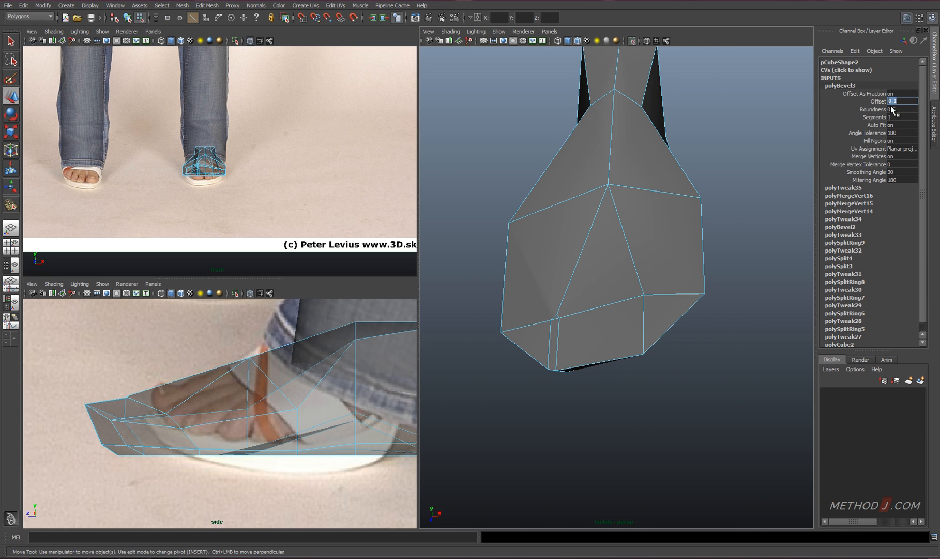
Pull the rear ends of the narrow bevel strip back toward the heel on both the top and the sole
{"action": "mouse_move", "coordinate": [573, 357]}
{"action": "left_mouse_down", "text": "alt"}
{"action": "mouse_move", "coordinate": [569, 320]}
{"action": "mouse_move", "coordinate": [567, 350]}
{"action": "left_mouse_up", "text": "alt"}
{"action": "left_click", "coordinate": [553, 331]}
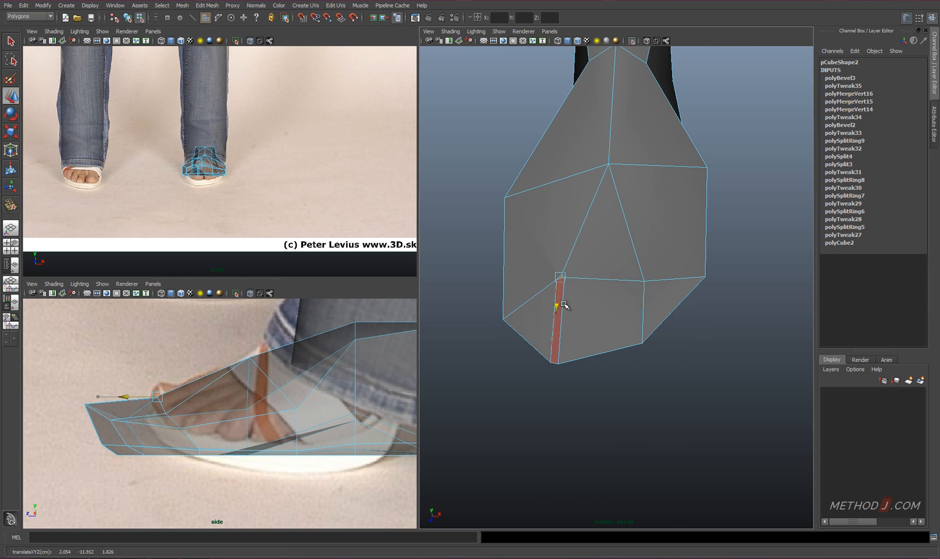
{"action": "left_click_drag", "start_coordinate": [564, 305], "coordinate": [615, 283], "text": "alt"}
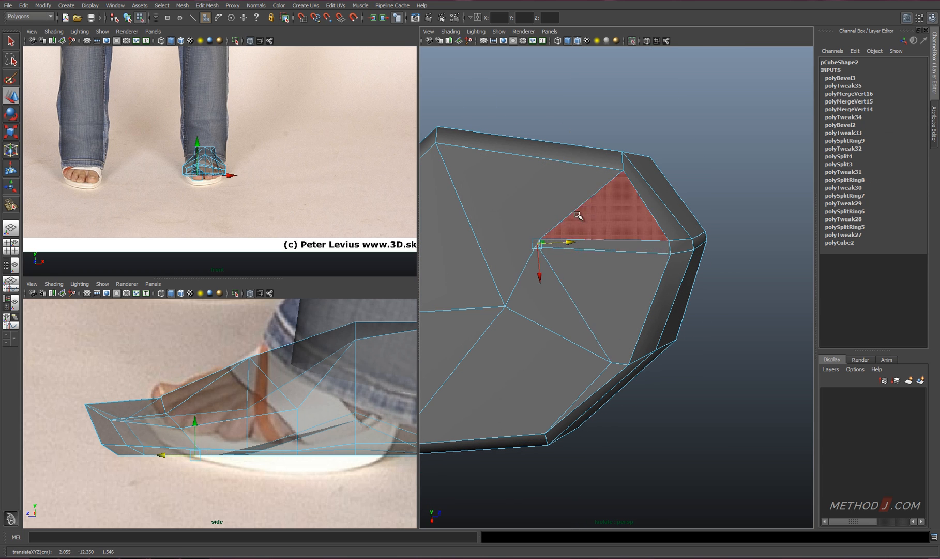
Cut new edges from the sole vertex behind the bevel up the inner side of the big toe and show the smoothed result
{"action": "key", "text": "F8"}
{"action": "mouse_move", "coordinate": [578, 215]}
{"action": "right_mouse_down", "text": "shift"}
{"action": "mouse_move", "coordinate": [532, 198]}
{"action": "mouse_move", "coordinate": [588, 199]}
{"action": "right_mouse_up", "text": "shift"}
{"action": "left_click", "coordinate": [539, 240]}
{"action": "left_click_drag", "start_coordinate": [584, 252], "coordinate": [578, 305], "text": "alt"}
{"action": "left_click", "coordinate": [529, 283]}
{"action": "left_click", "coordinate": [530, 257]}
{"action": "left_click", "coordinate": [539, 211]}
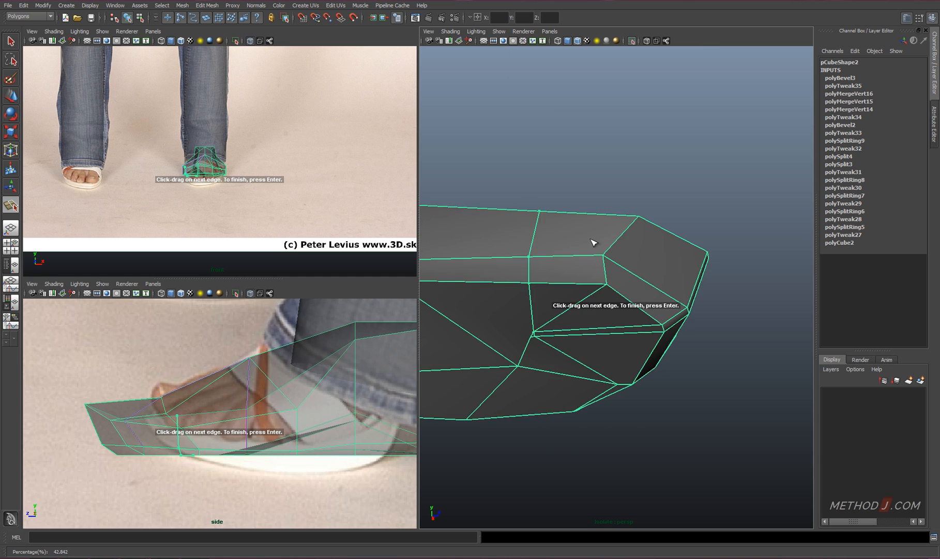
{"action": "left_click_drag", "start_coordinate": [594, 243], "coordinate": [582, 290], "text": "alt"}
{"action": "key", "text": "Return"}
{"action": "key", "text": "w"}
{"action": "key", "text": "3"}
Try to insert an edge loop through the bevelled strip between the toes and move its tip vertex
{"action": "key", "text": "F11"}
{"action": "left_click", "coordinate": [575, 330]}
{"action": "left_click_drag", "start_coordinate": [574, 337], "coordinate": [580, 379], "text": "alt"}
{"action": "left_click", "coordinate": [568, 296]}
{"action": "right_click_drag", "start_coordinate": [581, 311], "coordinate": [600, 326]}
{"action": "left_click_drag", "start_coordinate": [600, 327], "coordinate": [594, 484], "text": "alt"}
{"action": "left_click", "coordinate": [560, 216]}
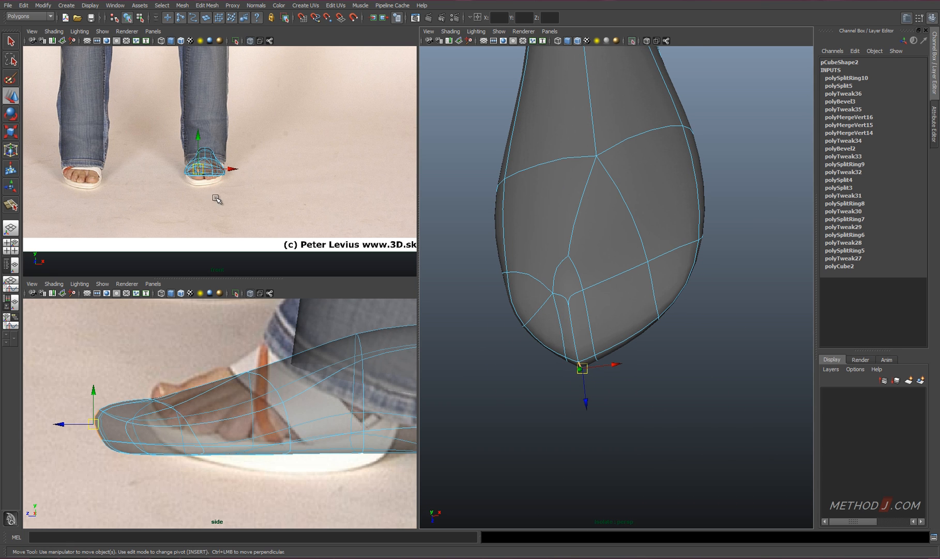
{"action": "left_click_drag", "start_coordinate": [580, 351], "coordinate": [601, 219], "text": "alt"}
{"action": "key", "text": "ctrl+z"}
{"action": "key", "text": "ctrl+z"}
Delete the narrow strip of faces between the big toe and the other toes and fill the resulting hole
{"action": "right_click_drag", "start_coordinate": [560, 247], "coordinate": [560, 270]}
{"action": "left_click_drag", "start_coordinate": [571, 247], "coordinate": [548, 357], "text": "alt"}
{"action": "left_click", "coordinate": [589, 362], "text": "shift"}
{"action": "key", "text": "Delete"}
{"action": "right_click_drag", "start_coordinate": [546, 339], "coordinate": [547, 312]}
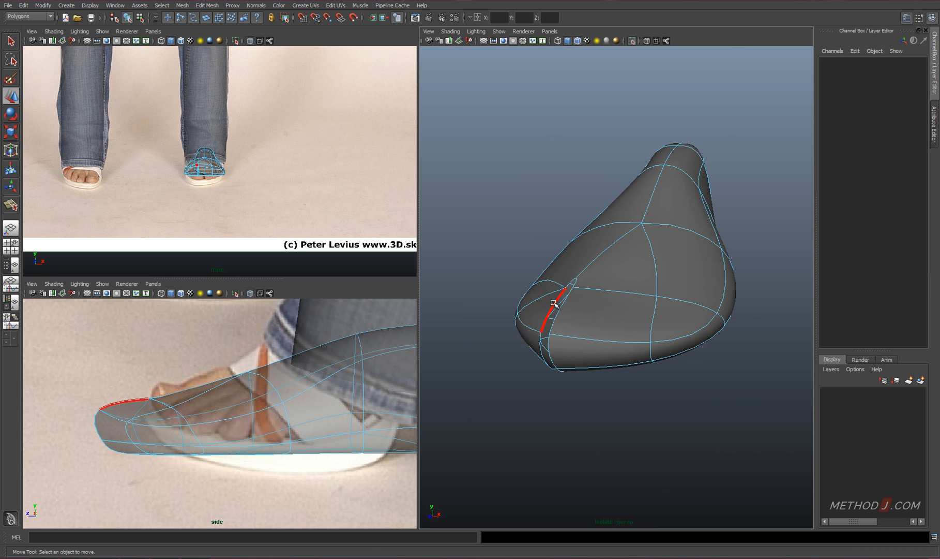
{"action": "left_click", "coordinate": [555, 305]}
{"action": "right_click_drag", "start_coordinate": [630, 316], "coordinate": [625, 409], "text": "shift"}
{"action": "left_click_drag", "start_coordinate": [602, 336], "coordinate": [632, 339], "text": "alt"}
Connect the opposite vertices across the filled toe gap with new edges from the top around to the sole
{"action": "right_click_drag", "start_coordinate": [577, 279], "coordinate": [549, 277]}
{"action": "left_click", "coordinate": [573, 283]}
{"action": "left_click_drag", "start_coordinate": [599, 352], "coordinate": [616, 243], "text": "alt"}
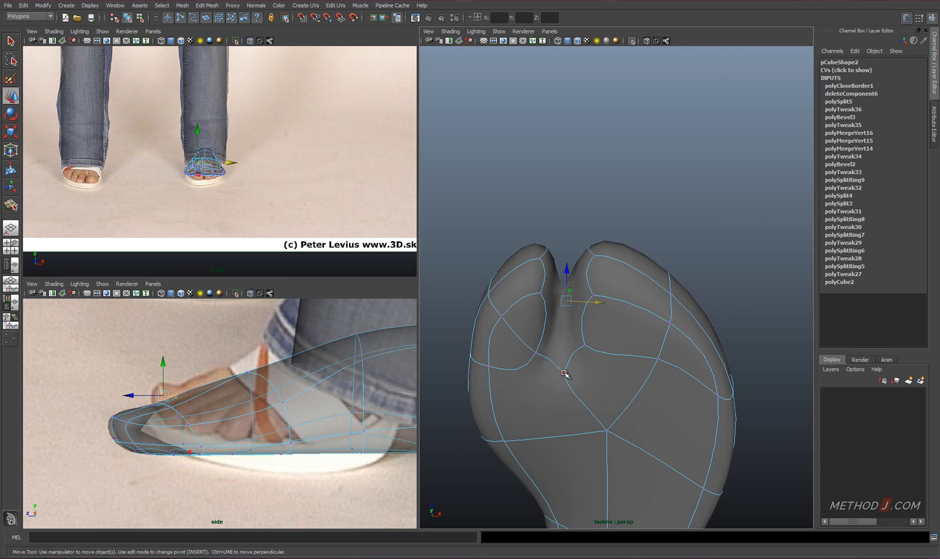
{"action": "left_click", "coordinate": [565, 373], "text": "shift"}
{"action": "right_click_drag", "start_coordinate": [601, 375], "coordinate": [601, 425], "text": "shift"}
{"action": "left_click", "coordinate": [565, 373]}
{"action": "left_click_drag", "start_coordinate": [609, 338], "coordinate": [603, 444], "text": "alt"}
{"action": "left_click", "coordinate": [591, 302], "text": "shift"}
{"action": "key", "text": "g"}
{"action": "left_click", "coordinate": [578, 340]}
{"action": "left_click_drag", "start_coordinate": [629, 366], "coordinate": [574, 331], "text": "alt"}
{"action": "left_click", "coordinate": [550, 298]}
{"action": "left_click_drag", "start_coordinate": [572, 385], "coordinate": [612, 441], "text": "alt"}
{"action": "left_click", "coordinate": [559, 377], "text": "shift"}
{"action": "key", "text": "g"}
Move the front edges of the big toe to shape its tip and bring its inner side closer to the gap
{"action": "left_click", "coordinate": [545, 351]}
{"action": "left_click_drag", "start_coordinate": [604, 321], "coordinate": [578, 334], "text": "alt"}
{"action": "right_click_drag", "start_coordinate": [577, 337], "coordinate": [579, 318]}
{"action": "left_click", "coordinate": [564, 339]}
{"action": "left_click_drag", "start_coordinate": [568, 336], "coordinate": [587, 271], "text": "alt"}
{"action": "left_click_drag", "start_coordinate": [584, 316], "coordinate": [584, 286], "text": "alt"}
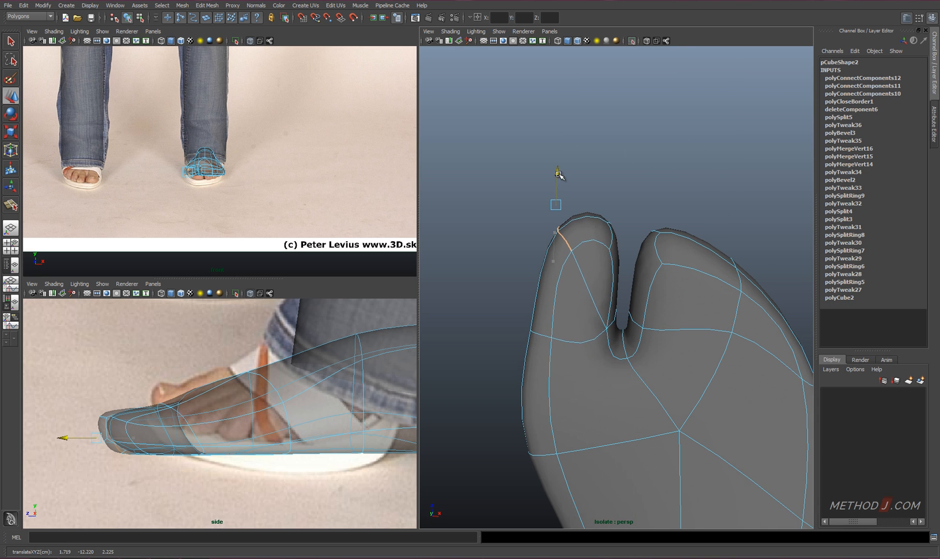
{"action": "left_click", "coordinate": [613, 235]}
{"action": "left_click_drag", "start_coordinate": [613, 235], "coordinate": [601, 379], "text": "alt"}
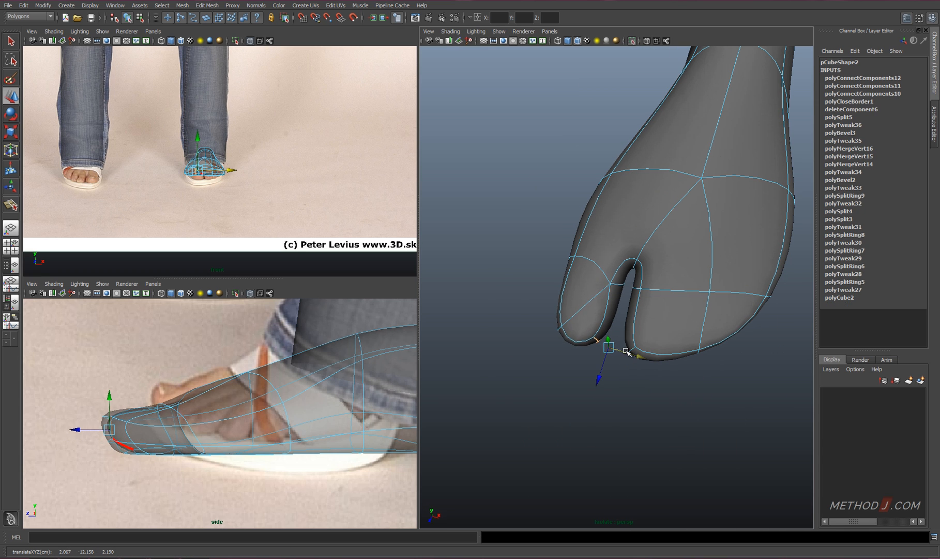
Move the vertices at the toe tips on both sides of the gap forward to round the toe ends
{"action": "right_click_drag", "start_coordinate": [600, 309], "coordinate": [558, 306]}
{"action": "left_click_drag", "start_coordinate": [522, 304], "coordinate": [614, 381], "text": "alt"}
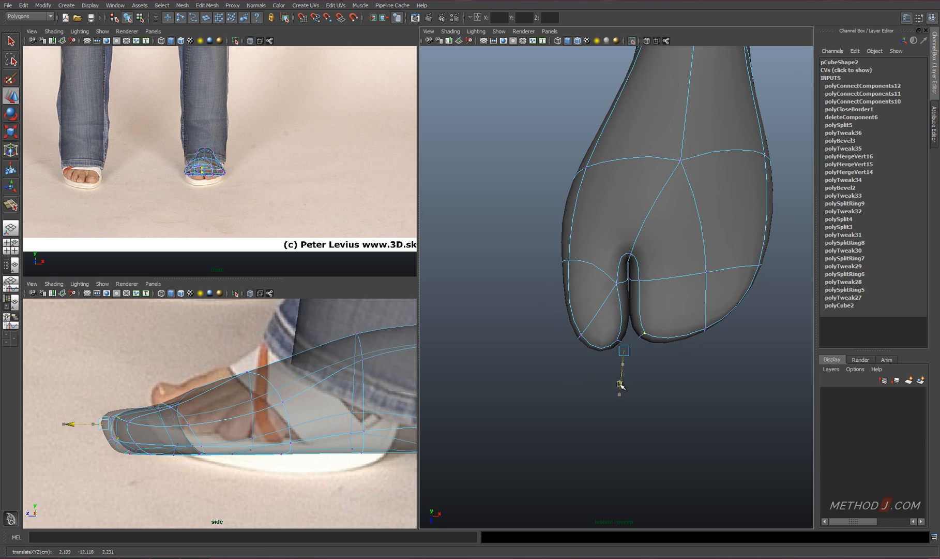
{"action": "left_click_drag", "start_coordinate": [708, 306], "coordinate": [706, 344]}
{"action": "left_click_drag", "start_coordinate": [630, 342], "coordinate": [702, 346], "text": "alt"}
Refine the edges around the big toe tip from below, then return to object mode with the foot deselected
{"action": "left_click_drag", "start_coordinate": [689, 344], "coordinate": [643, 288]}
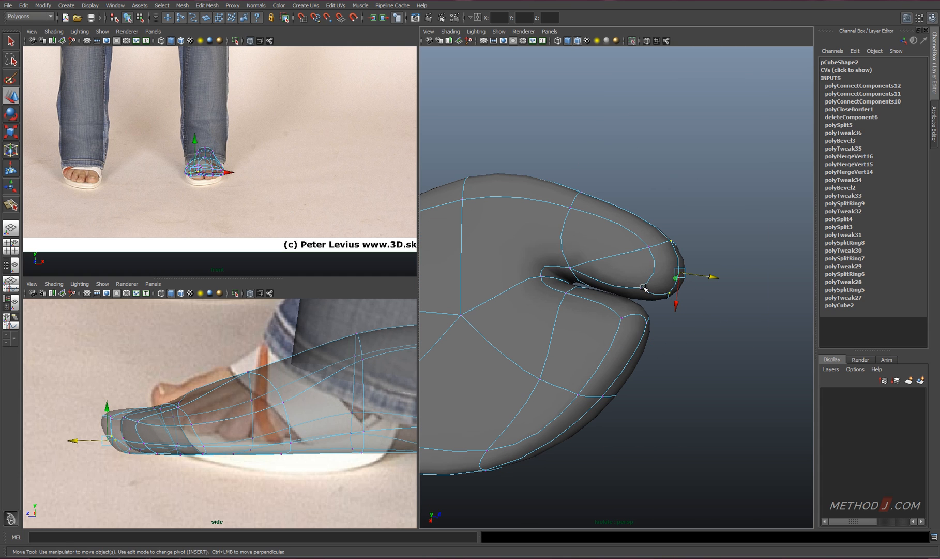
{"action": "left_click", "coordinate": [650, 248], "text": "shift"}
{"action": "left_click_drag", "start_coordinate": [650, 247], "coordinate": [649, 387], "text": "alt"}
{"action": "left_click_drag", "start_coordinate": [691, 371], "coordinate": [599, 368]}
{"action": "left_click_drag", "start_coordinate": [645, 369], "coordinate": [725, 274]}
{"action": "right_click_drag", "start_coordinate": [634, 309], "coordinate": [647, 295]}
{"action": "left_click", "coordinate": [724, 281]}
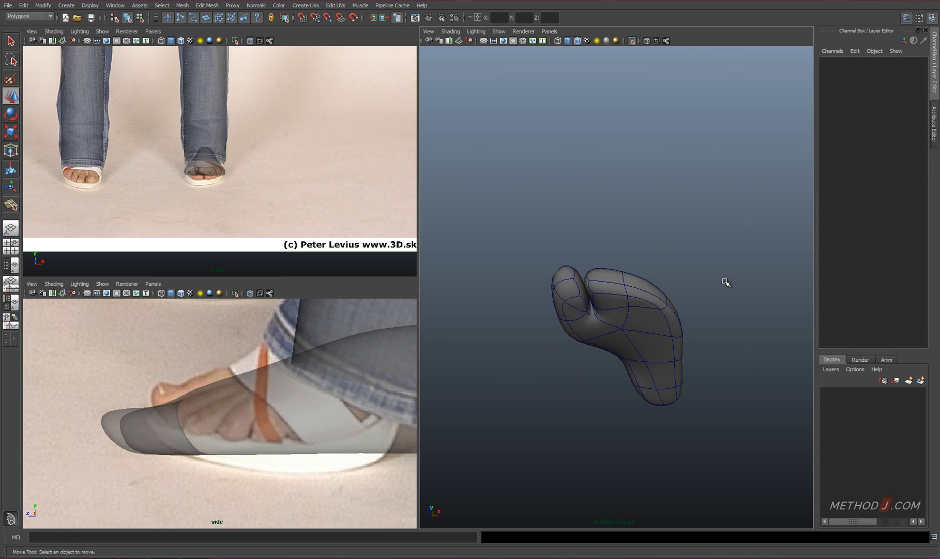
Duplicate the foot and move the copy straight down below the original, shown in isolation
{"action": "key", "text": "shift+i"}
{"action": "left_click", "coordinate": [641, 314]}
{"action": "key", "text": "ctrl+d"}
{"action": "left_click_drag", "start_coordinate": [641, 306], "coordinate": [642, 338]}
{"action": "key", "text": "shift+i"}
{"action": "left_click_drag", "start_coordinate": [626, 371], "coordinate": [593, 336], "text": "alt"}
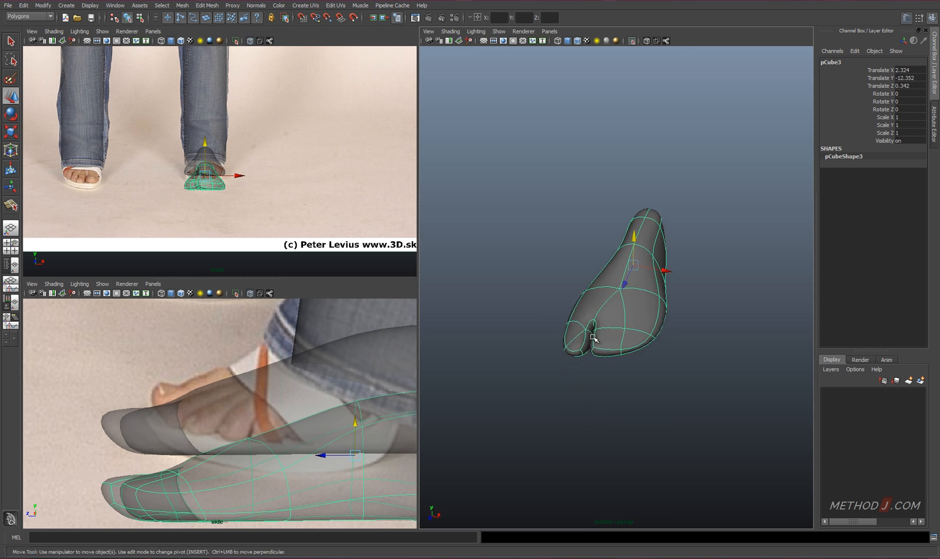
Show the copied foot in wireframe and merge the vertices at the inner end of its toe gap
{"action": "right_click_drag", "start_coordinate": [594, 336], "coordinate": [658, 340], "text": "alt"}
{"action": "left_click_drag", "start_coordinate": [658, 341], "coordinate": [610, 342], "text": "alt"}
{"action": "right_click_drag", "start_coordinate": [610, 342], "coordinate": [609, 326]}
{"action": "left_click", "coordinate": [603, 325], "text": "shift"}
{"action": "left_click_drag", "start_coordinate": [605, 327], "coordinate": [622, 399], "text": "alt"}
{"action": "left_click", "coordinate": [597, 290], "text": "shift"}
{"action": "key", "text": "Delete"}
{"action": "right_click_drag", "start_coordinate": [621, 334], "coordinate": [584, 333]}
{"action": "key", "text": "4"}
{"action": "left_click_drag", "start_coordinate": [588, 342], "coordinate": [618, 336], "text": "alt"}
{"action": "left_click_drag", "start_coordinate": [618, 336], "coordinate": [596, 344]}
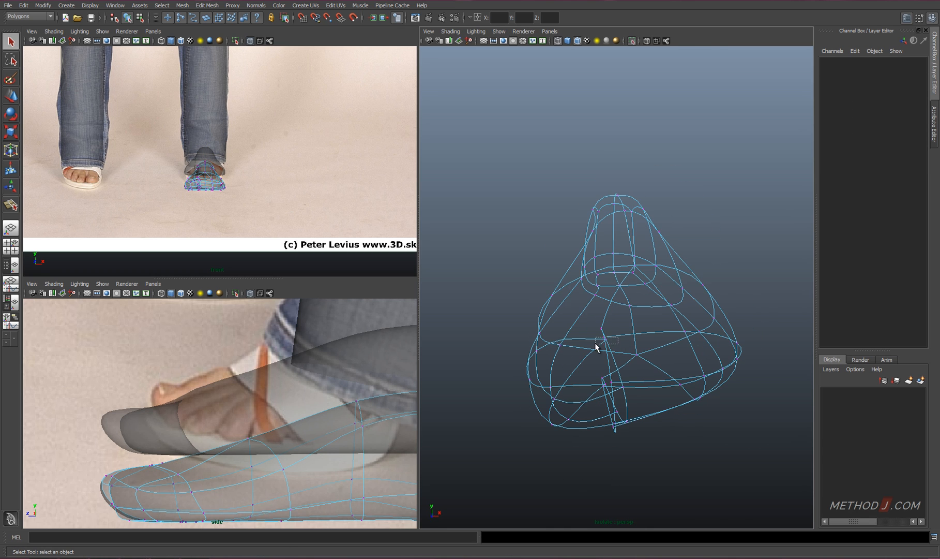
{"action": "right_click_drag", "start_coordinate": [630, 310], "coordinate": [631, 311], "text": "shift"}
{"action": "left_click_drag", "start_coordinate": [630, 311], "coordinate": [593, 372], "text": "alt"}
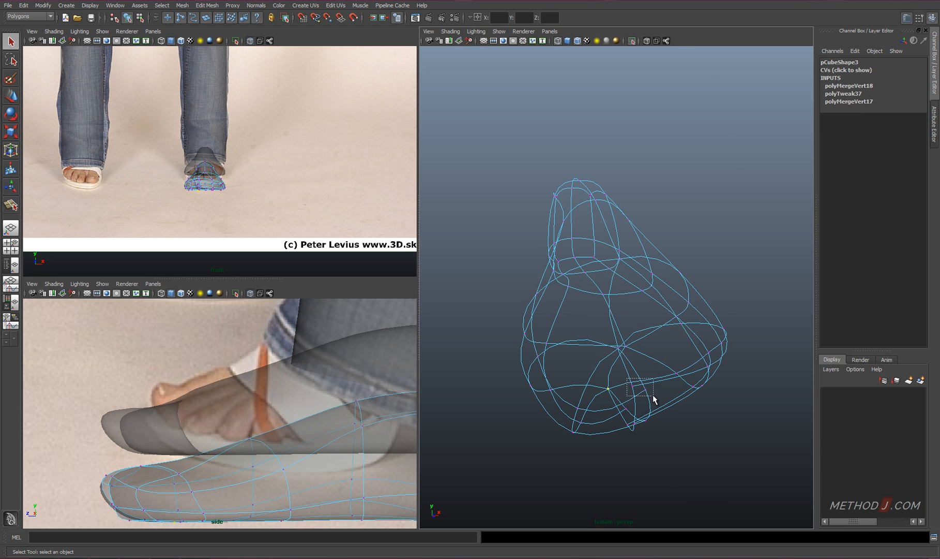
Merge the remaining vertex groups along the copy's toe gap to close it and return to shaded display
{"action": "key", "text": "g"}
{"action": "left_click_drag", "start_coordinate": [653, 395], "coordinate": [691, 276]}
{"action": "left_click_drag", "start_coordinate": [650, 341], "coordinate": [685, 375]}
{"action": "key", "text": "g"}
{"action": "mouse_move", "coordinate": [685, 375]}
{"action": "left_mouse_down", "text": "alt"}
{"action": "mouse_move", "coordinate": [674, 309]}
{"action": "mouse_move", "coordinate": [688, 337]}
{"action": "mouse_move", "coordinate": [636, 389]}
{"action": "mouse_move", "coordinate": [651, 310]}
{"action": "mouse_move", "coordinate": [640, 282]}
{"action": "left_mouse_up", "text": "alt"}
{"action": "key", "text": "g"}
{"action": "key", "text": "5"}
Keep only the sole faces and surrounding rim of the copied foot by deleting all its other faces
{"action": "right_click_drag", "start_coordinate": [641, 282], "coordinate": [639, 305]}
{"action": "left_click", "coordinate": [624, 184]}
{"action": "double_click", "coordinate": [601, 179], "text": "shift"}
{"action": "scroll", "coordinate": [628, 325], "scroll_direction": "down", "scroll_amount": 5}
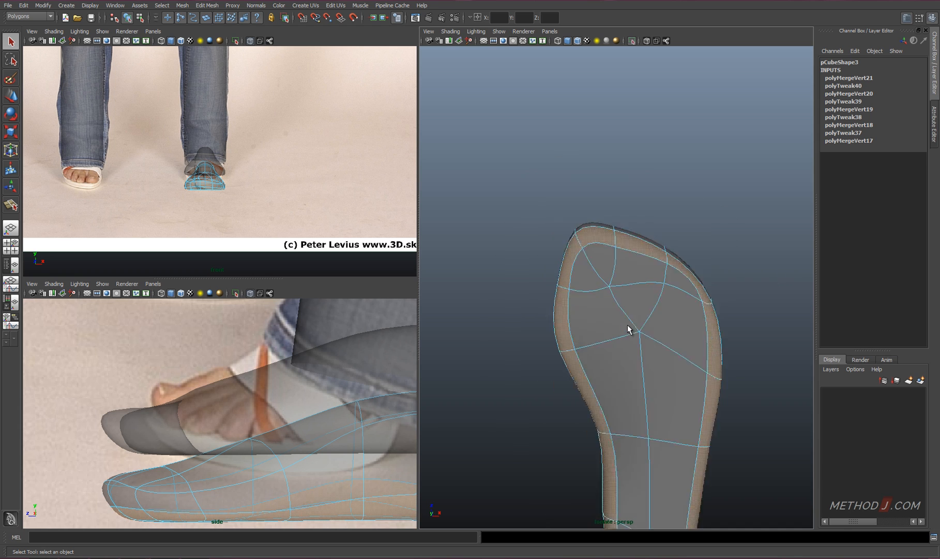
{"action": "scroll", "coordinate": [628, 328], "scroll_direction": "down", "scroll_amount": 3}
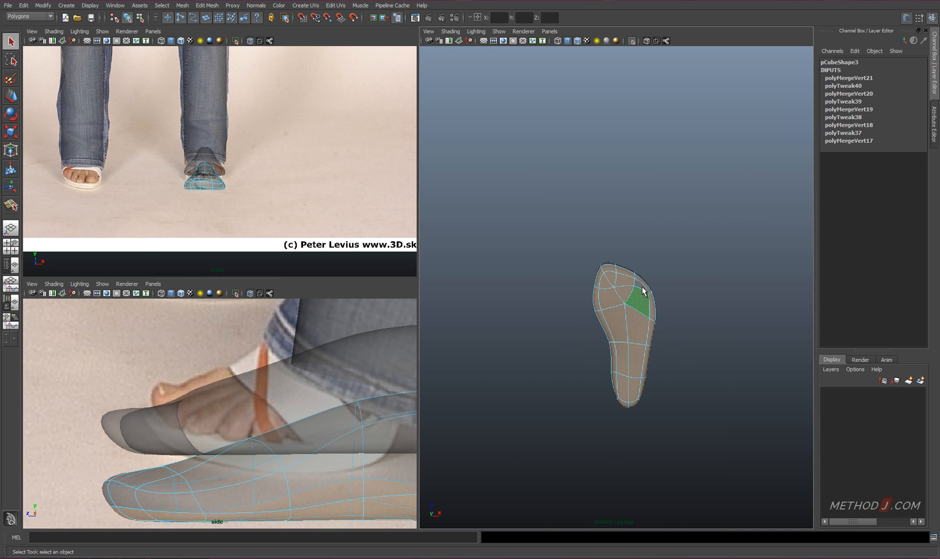
{"action": "key", "text": "Delete"}
Scale the separated sole piece flat vertically so that it lies level with the underside of the original foot
{"action": "left_click_drag", "start_coordinate": [688, 384], "coordinate": [637, 388], "text": "alt"}
{"action": "scroll", "coordinate": [638, 349], "scroll_direction": "up", "scroll_amount": 3}
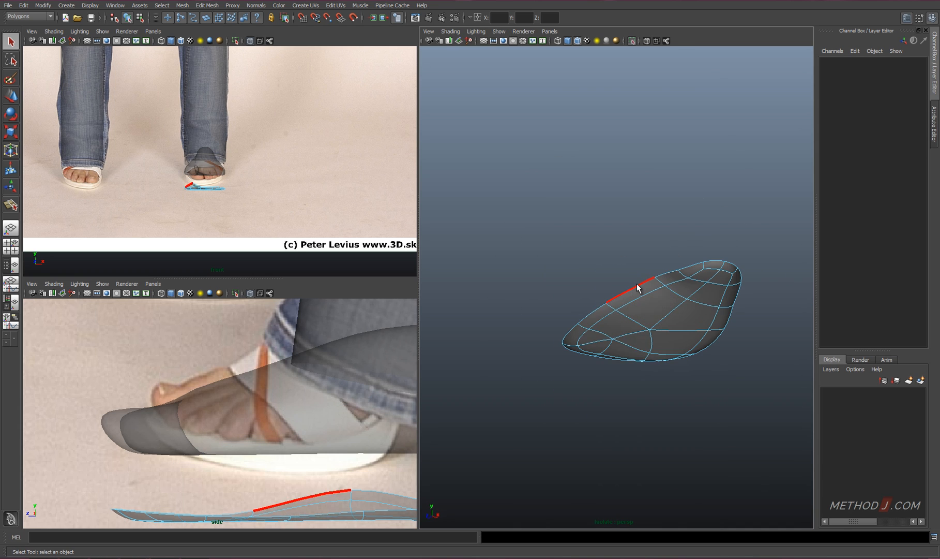
{"action": "double_click", "coordinate": [639, 287]}
{"action": "key", "text": "w"}
{"action": "right_click_drag", "start_coordinate": [644, 318], "coordinate": [653, 306]}
{"action": "key", "text": "r"}
{"action": "left_click_drag", "start_coordinate": [689, 221], "coordinate": [688, 263]}
{"action": "left_click_drag", "start_coordinate": [669, 310], "coordinate": [659, 282], "text": "alt"}
{"action": "left_click_drag", "start_coordinate": [659, 237], "coordinate": [659, 274]}
{"action": "left_click", "coordinate": [694, 249]}
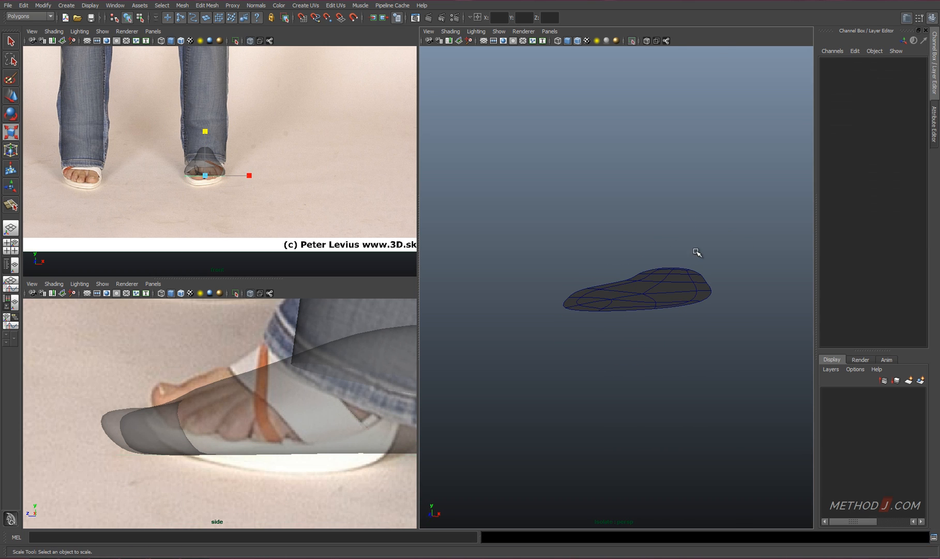
Show the whole model again and delete the inner edge loop that runs around the flat sole piece
{"action": "key", "text": "shift+i"}
{"action": "left_click", "coordinate": [701, 296]}
{"action": "left_click_drag", "start_coordinate": [701, 297], "coordinate": [674, 250], "text": "alt"}
{"action": "right_click_drag", "start_coordinate": [650, 290], "coordinate": [644, 263]}
{"action": "double_click", "coordinate": [611, 256]}
{"action": "double_click", "coordinate": [584, 264], "text": "shift"}
{"action": "right_click", "coordinate": [689, 329], "text": "shift"}
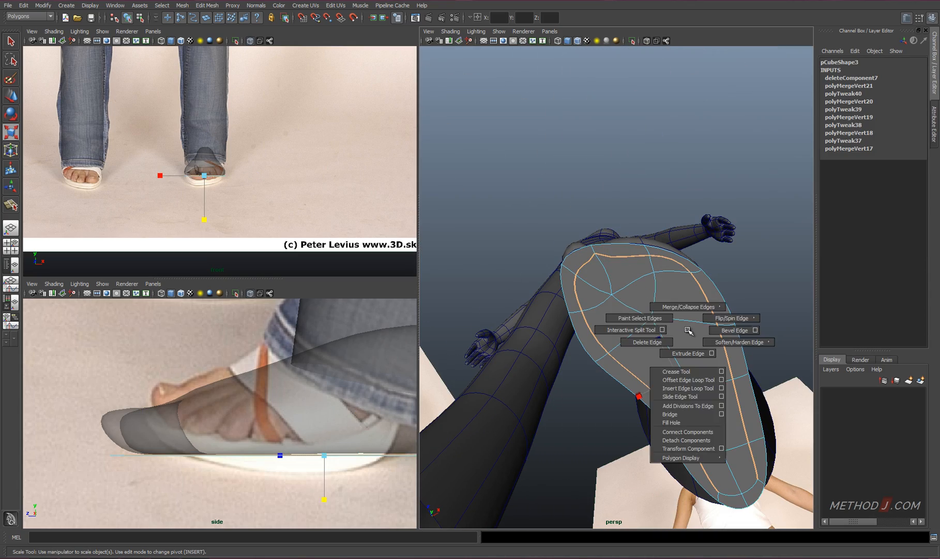
{"action": "left_click", "coordinate": [749, 491], "text": "shift"}
{"action": "left_click", "coordinate": [747, 490], "text": "shift"}
Delete the surplus vertices left along the rim of the flat sole piece
{"action": "left_click_drag", "start_coordinate": [759, 431], "coordinate": [669, 308], "text": "alt"}
{"action": "key", "text": "4"}
{"action": "left_click", "coordinate": [692, 263], "text": "shift"}
{"action": "mouse_move", "coordinate": [692, 263]}
{"action": "left_mouse_down", "text": "alt"}
{"action": "mouse_move", "coordinate": [724, 233]}
{"action": "mouse_move", "coordinate": [716, 243]}
{"action": "left_mouse_up", "text": "alt"}
{"action": "key", "text": "5"}
{"action": "right_click_drag", "start_coordinate": [605, 321], "coordinate": [566, 336], "text": "shift"}
{"action": "mouse_move", "coordinate": [561, 336]}
{"action": "left_mouse_down", "text": "alt"}
{"action": "mouse_move", "coordinate": [596, 330]}
{"action": "mouse_move", "coordinate": [595, 316]}
{"action": "left_mouse_up", "text": "alt"}
{"action": "right_click_drag", "start_coordinate": [572, 132], "coordinate": [546, 133]}
{"action": "left_click_drag", "start_coordinate": [559, 151], "coordinate": [565, 129], "text": "alt"}
{"action": "left_click", "coordinate": [577, 140]}
{"action": "right_click_drag", "start_coordinate": [596, 174], "coordinate": [536, 175], "text": "shift"}
{"action": "left_click", "coordinate": [578, 129]}
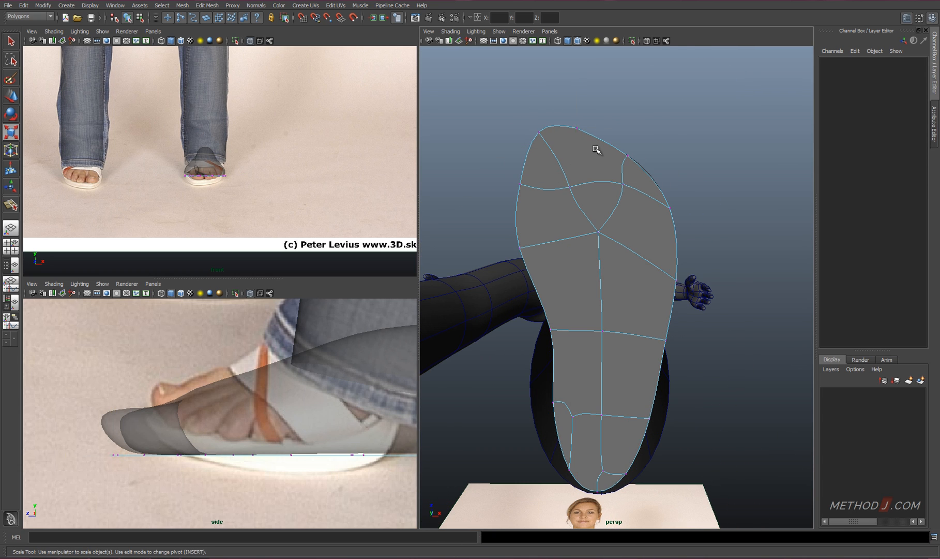
Collapse the short cross edge under the toes of the sole piece into a single vertex
{"action": "left_click", "coordinate": [587, 183]}
{"action": "right_click_drag", "start_coordinate": [600, 208], "coordinate": [624, 182], "text": "shift"}
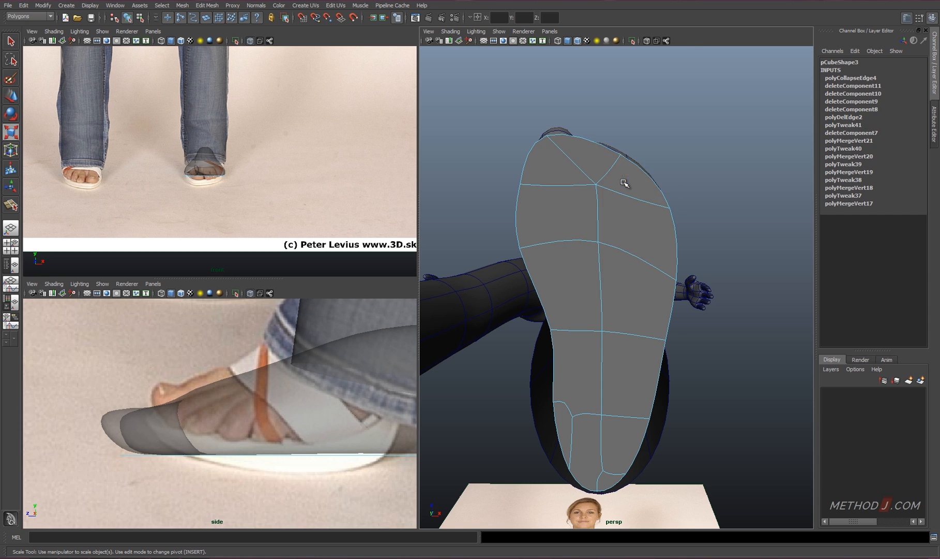
{"action": "left_click_drag", "start_coordinate": [624, 182], "coordinate": [621, 166], "text": "alt"}
Move the sole's front rim vertex forward and widen the sole sideways by a scale of about 1.06
{"action": "right_click_drag", "start_coordinate": [617, 161], "coordinate": [580, 151]}
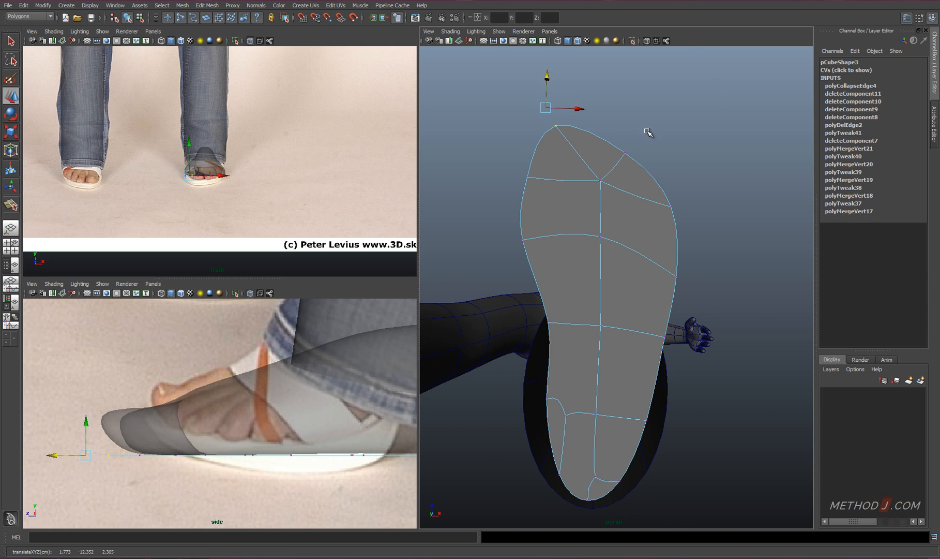
{"action": "left_click_drag", "start_coordinate": [637, 341], "coordinate": [641, 342]}
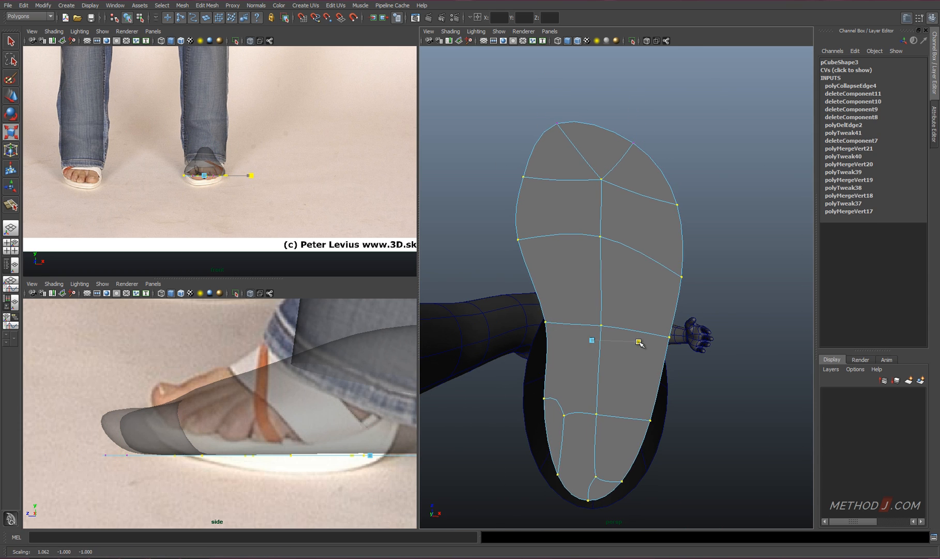
{"action": "middle_click_drag", "start_coordinate": [639, 344], "coordinate": [653, 209], "text": "alt"}
Merge the surplus vertices at the heel of the sole piece into their neighbouring vertices
{"action": "left_click", "coordinate": [580, 280]}
{"action": "right_click_drag", "start_coordinate": [593, 304], "coordinate": [580, 281], "text": "shift"}
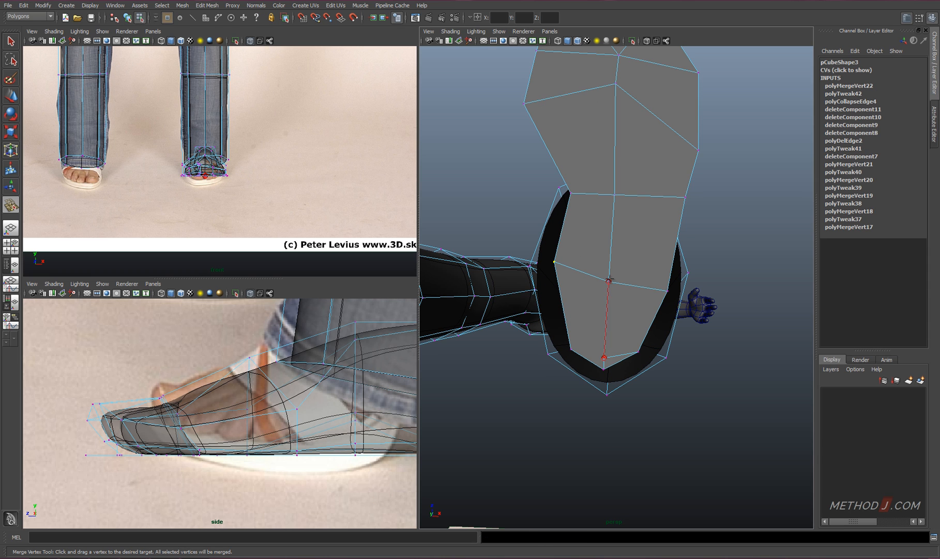
{"action": "left_click_drag", "start_coordinate": [609, 280], "coordinate": [610, 280]}
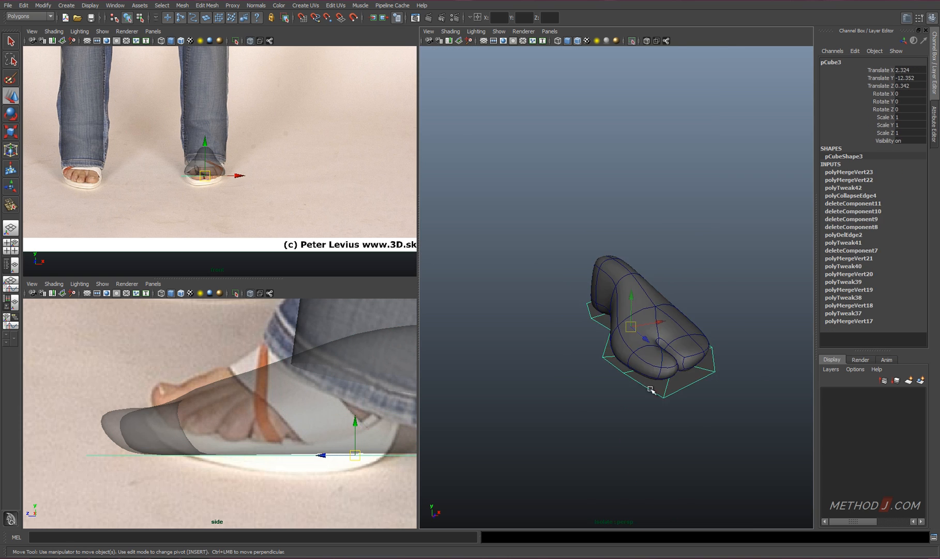
Extrude the faces of the flat sole piece downward to give the sole some thickness
{"action": "right_click_drag", "start_coordinate": [654, 251], "coordinate": [655, 253]}
{"action": "right_click_drag", "start_coordinate": [654, 262], "coordinate": [646, 281], "text": "shift"}
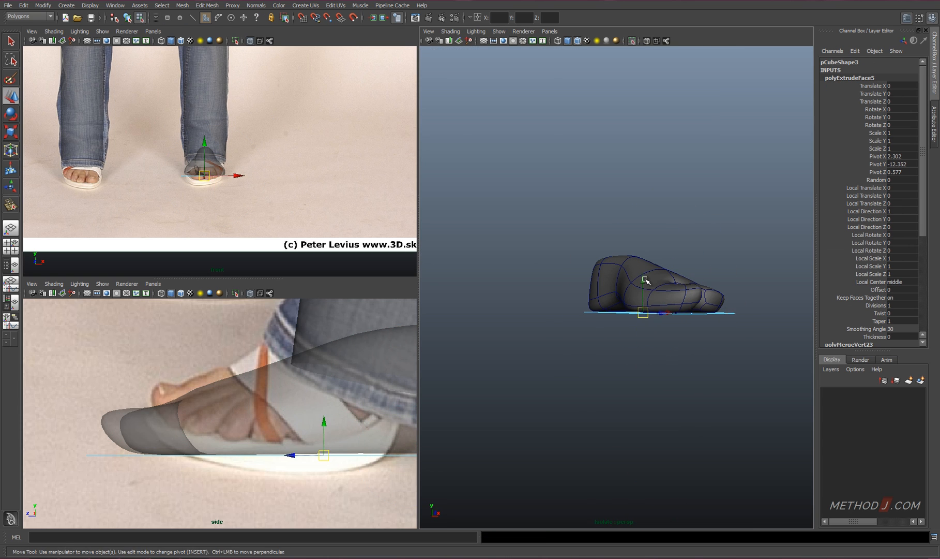
{"action": "left_click_drag", "start_coordinate": [645, 280], "coordinate": [645, 290]}
{"action": "middle_click_drag", "start_coordinate": [364, 454], "coordinate": [201, 469], "text": "alt"}
{"action": "mouse_move", "coordinate": [705, 379]}
{"action": "left_mouse_down", "text": "alt"}
{"action": "mouse_move", "coordinate": [566, 388]}
{"action": "mouse_move", "coordinate": [591, 417]}
{"action": "left_mouse_up", "text": "alt"}
{"action": "left_click", "coordinate": [450, 31]}
{"action": "left_click", "coordinate": [466, 189]}
Crease the edge loop around the sole's upper rim in smooth preview
{"action": "mouse_move", "coordinate": [640, 375]}
{"action": "left_mouse_down", "text": "alt"}
{"action": "mouse_move", "coordinate": [598, 328]}
{"action": "mouse_move", "coordinate": [625, 340]}
{"action": "mouse_move", "coordinate": [618, 356]}
{"action": "left_mouse_up", "text": "alt"}
{"action": "key", "text": "3"}
{"action": "right_click_drag", "start_coordinate": [618, 356], "coordinate": [624, 329]}
{"action": "left_click_drag", "start_coordinate": [623, 334], "coordinate": [646, 304], "text": "alt"}
{"action": "double_click", "coordinate": [590, 318]}
{"action": "right_click_drag", "start_coordinate": [644, 303], "coordinate": [637, 342], "text": "shift"}
{"action": "middle_click_drag", "start_coordinate": [647, 344], "coordinate": [863, 360]}
{"action": "left_click_drag", "start_coordinate": [724, 365], "coordinate": [634, 405], "text": "alt"}
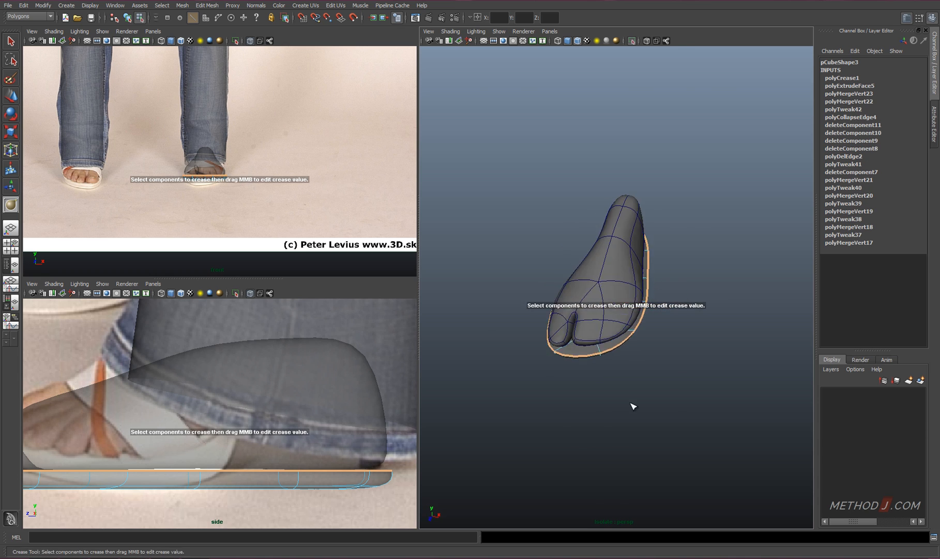
Move the sole's bottom edge loop vertically to adjust the sole's thickness beneath the foot
{"action": "key", "text": "w"}
{"action": "double_click", "coordinate": [541, 278]}
{"action": "left_click_drag", "start_coordinate": [541, 284], "coordinate": [544, 312], "text": "alt"}
{"action": "left_click_drag", "start_coordinate": [622, 263], "coordinate": [623, 276]}
{"action": "left_click_drag", "start_coordinate": [623, 304], "coordinate": [628, 282], "text": "alt"}
{"action": "right_click_drag", "start_coordinate": [554, 307], "coordinate": [553, 284]}
{"action": "double_click", "coordinate": [593, 304]}
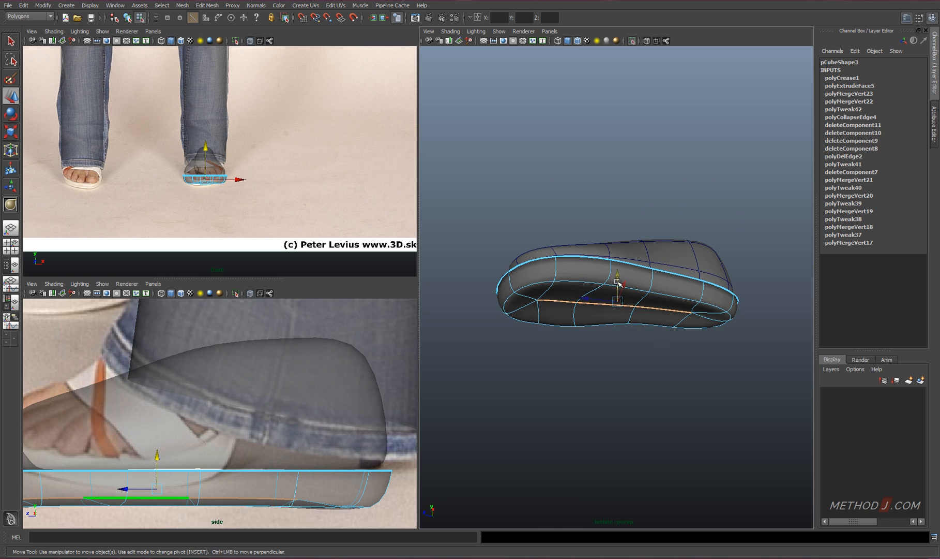
{"action": "left_click_drag", "start_coordinate": [619, 283], "coordinate": [554, 284]}
{"action": "left_click_drag", "start_coordinate": [599, 355], "coordinate": [592, 355], "text": "alt"}
{"action": "middle_click_drag", "start_coordinate": [272, 394], "coordinate": [368, 372], "text": "alt"}
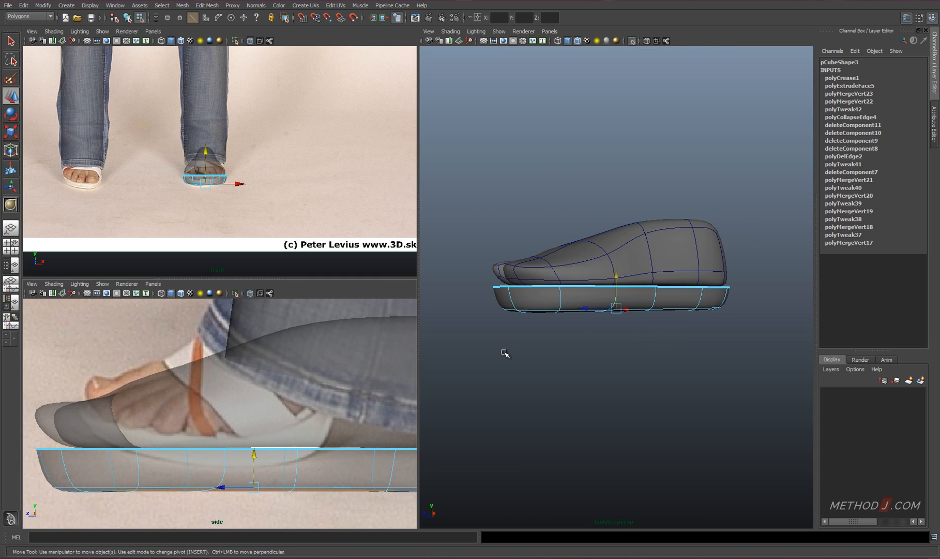
{"action": "left_click_drag", "start_coordinate": [505, 353], "coordinate": [572, 309], "text": "alt"}
{"action": "left_click_drag", "start_coordinate": [621, 284], "coordinate": [623, 276]}
Move the sole's front bottom vertices backward so the underside slants up toward the toe tip
{"action": "key", "text": "r"}
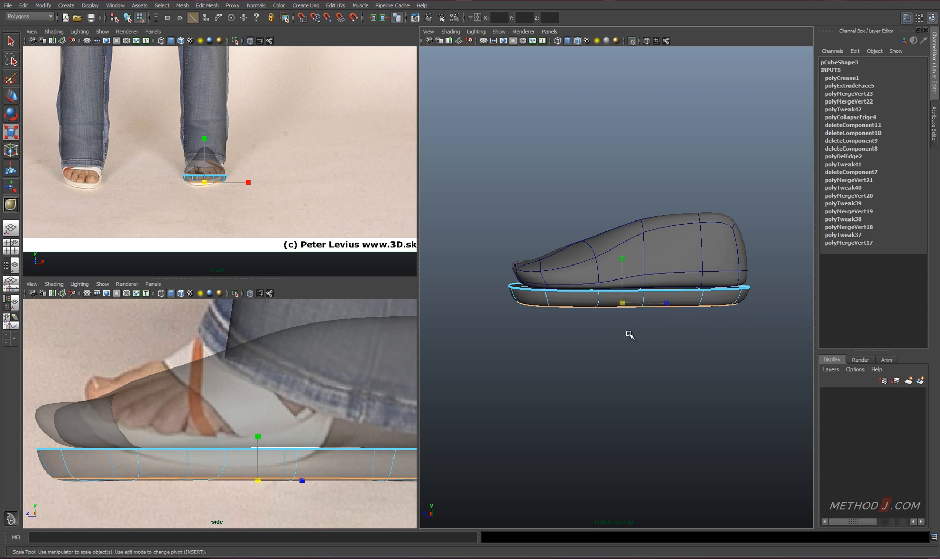
{"action": "right_click_drag", "start_coordinate": [525, 292], "coordinate": [481, 293]}
{"action": "left_click_drag", "start_coordinate": [489, 295], "coordinate": [521, 321]}
{"action": "left_click_drag", "start_coordinate": [519, 316], "coordinate": [521, 268], "text": "alt"}
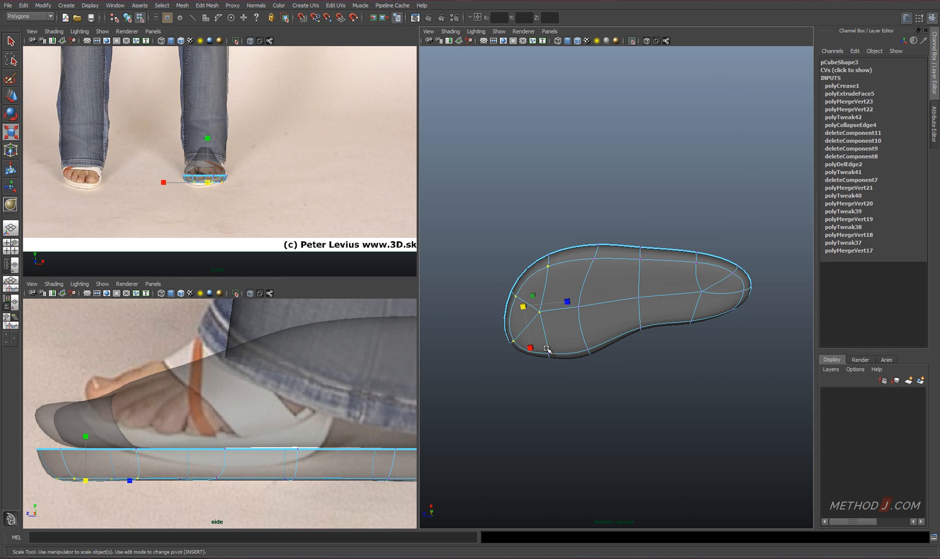
{"action": "left_click_drag", "start_coordinate": [556, 401], "coordinate": [575, 366], "text": "alt"}
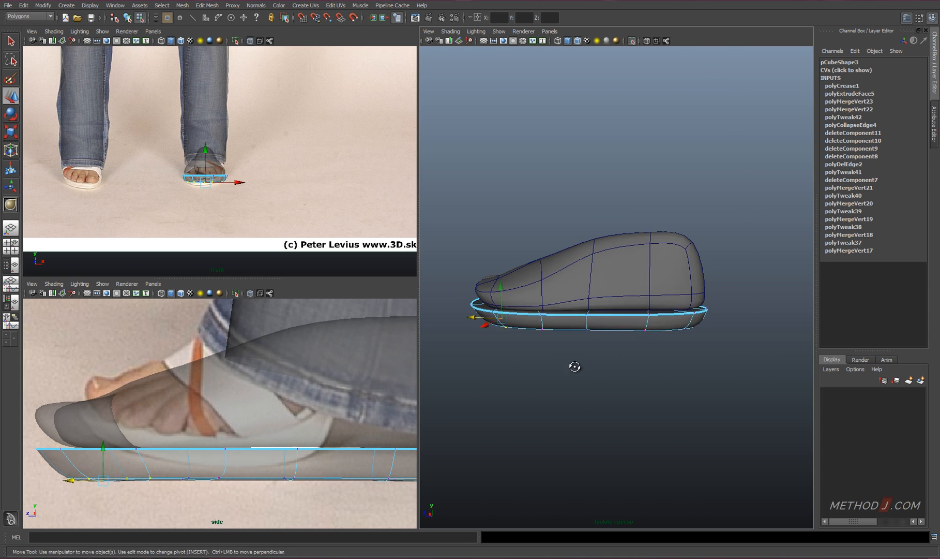
Select the rear faces of both the foot and the sole and raise them to lift the heel
{"action": "right_click_drag", "start_coordinate": [613, 313], "coordinate": [613, 343]}
{"action": "left_click_drag", "start_coordinate": [629, 252], "coordinate": [716, 356]}
{"action": "left_click_drag", "start_coordinate": [696, 357], "coordinate": [702, 356], "text": "alt"}
{"action": "right_click_drag", "start_coordinate": [627, 237], "coordinate": [627, 267]}
{"action": "left_click_drag", "start_coordinate": [626, 220], "coordinate": [701, 381]}
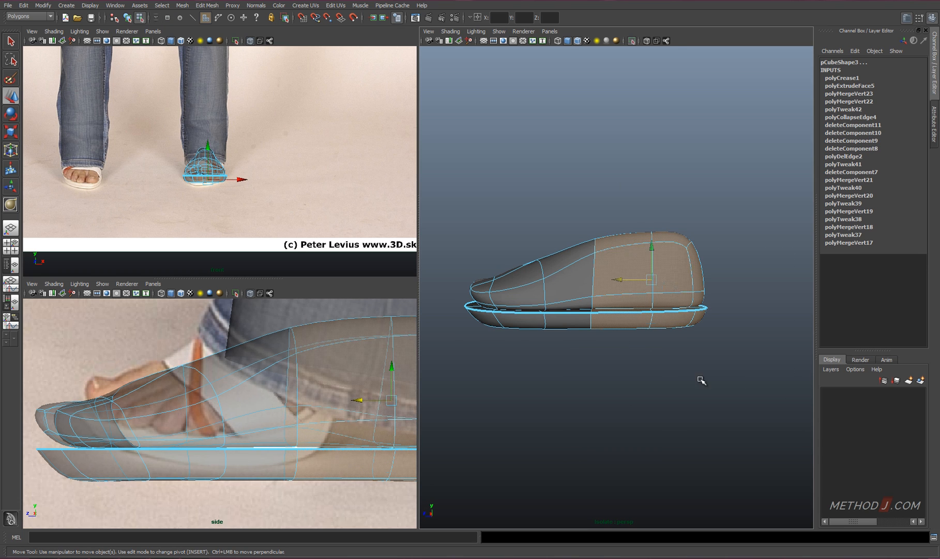
{"action": "left_click_drag", "start_coordinate": [619, 288], "coordinate": [643, 217]}
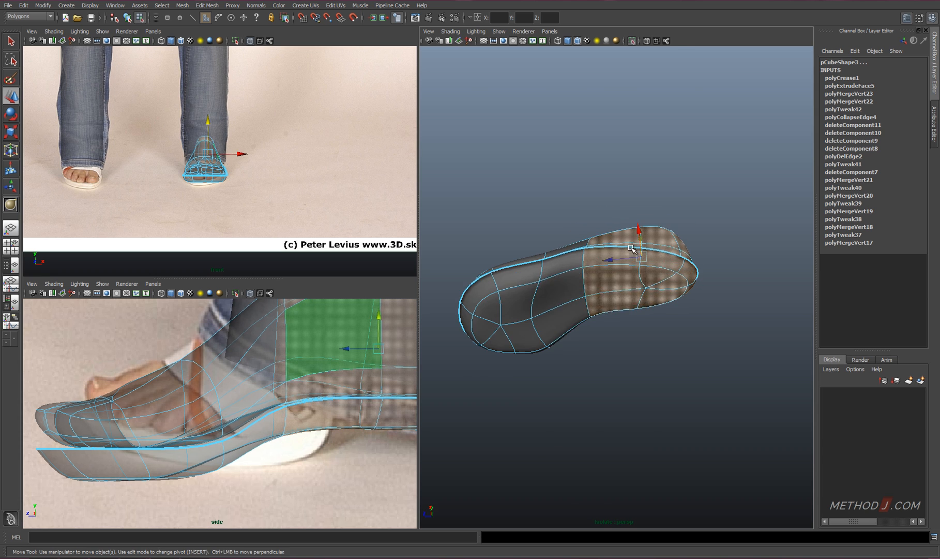
Move the cross edge under the sole's arch backward to smooth the slope toward the heel
{"action": "right_click_drag", "start_coordinate": [594, 273], "coordinate": [594, 246]}
{"action": "left_click", "coordinate": [585, 294]}
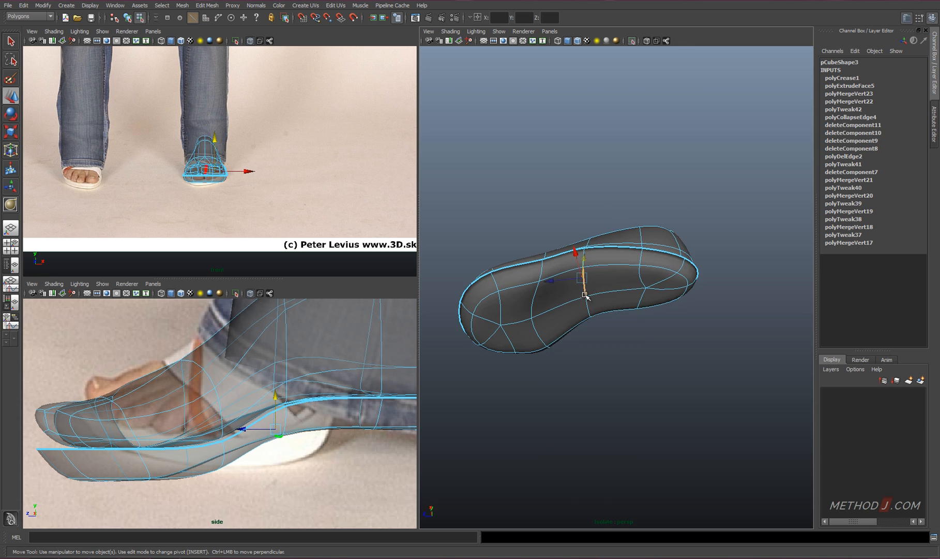
{"action": "left_click_drag", "start_coordinate": [637, 273], "coordinate": [635, 263], "text": "alt"}
{"action": "right_click_drag", "start_coordinate": [630, 278], "coordinate": [628, 299]}
{"action": "left_click_drag", "start_coordinate": [628, 300], "coordinate": [616, 313], "text": "alt"}
{"action": "right_click_drag", "start_coordinate": [611, 282], "coordinate": [633, 275]}
Extrude the sole's rear bottom faces straight down to form a heel block
{"action": "left_click", "coordinate": [631, 281]}
{"action": "right_click_drag", "start_coordinate": [631, 281], "coordinate": [629, 298]}
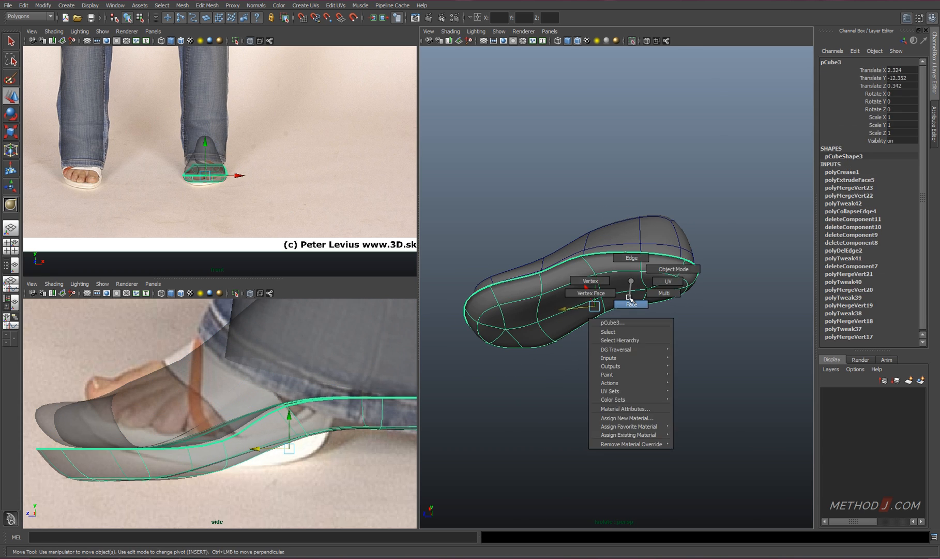
{"action": "left_click", "coordinate": [628, 295]}
{"action": "left_click", "coordinate": [665, 282], "text": "shift"}
{"action": "left_click", "coordinate": [683, 283], "text": "shift"}
{"action": "left_click_drag", "start_coordinate": [685, 300], "coordinate": [681, 341], "text": "alt"}
{"action": "right_click_drag", "start_coordinate": [680, 320], "coordinate": [676, 335], "text": "shift"}
{"action": "key", "text": "w"}
{"action": "left_click_drag", "start_coordinate": [654, 267], "coordinate": [654, 282]}
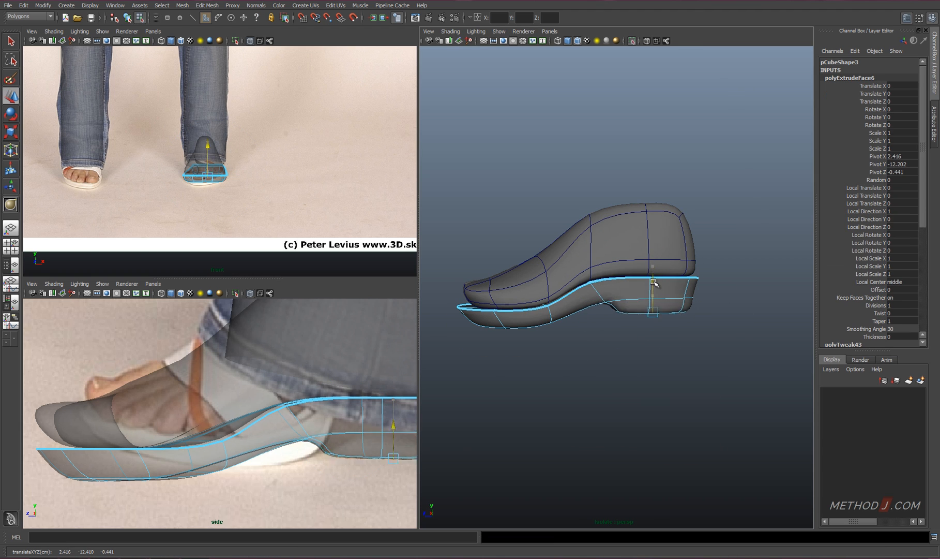
Shift the centre vertices on the front sole's underside backward, snapping one in line with the rim vertices at the ball of the foot
{"action": "key", "text": "1"}
{"action": "middle_click", "coordinate": [389, 460]}
{"action": "right_click_drag", "start_coordinate": [232, 409], "coordinate": [189, 412]}
{"action": "left_click_drag", "start_coordinate": [121, 465], "coordinate": [171, 480]}
{"action": "left_click_drag", "start_coordinate": [660, 268], "coordinate": [632, 222], "text": "alt"}
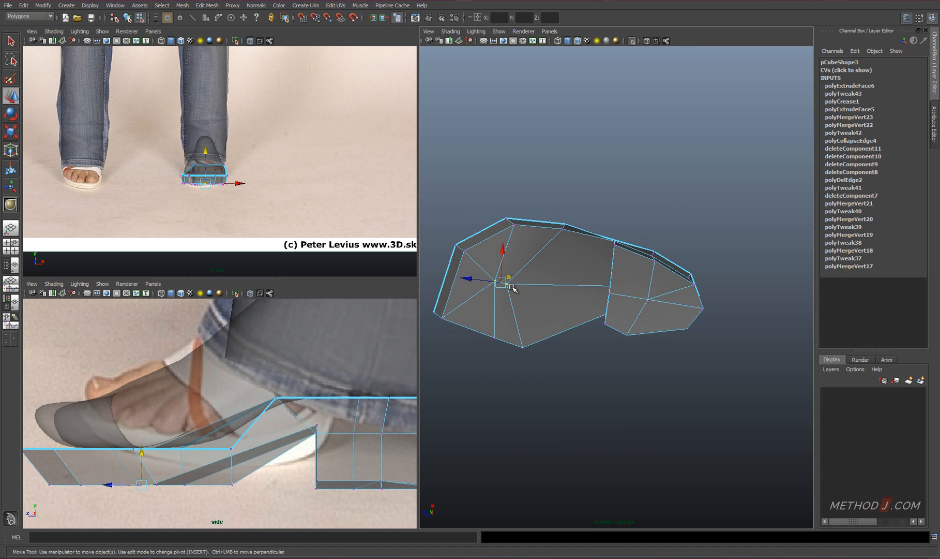
{"action": "key", "text": "q"}
{"action": "left_click", "coordinate": [512, 284]}
{"action": "key", "text": "w"}
{"action": "left_click_drag", "start_coordinate": [541, 313], "coordinate": [545, 293], "text": "alt"}
{"action": "key", "text": "v"}
{"action": "left_click_drag", "start_coordinate": [477, 274], "coordinate": [616, 297]}
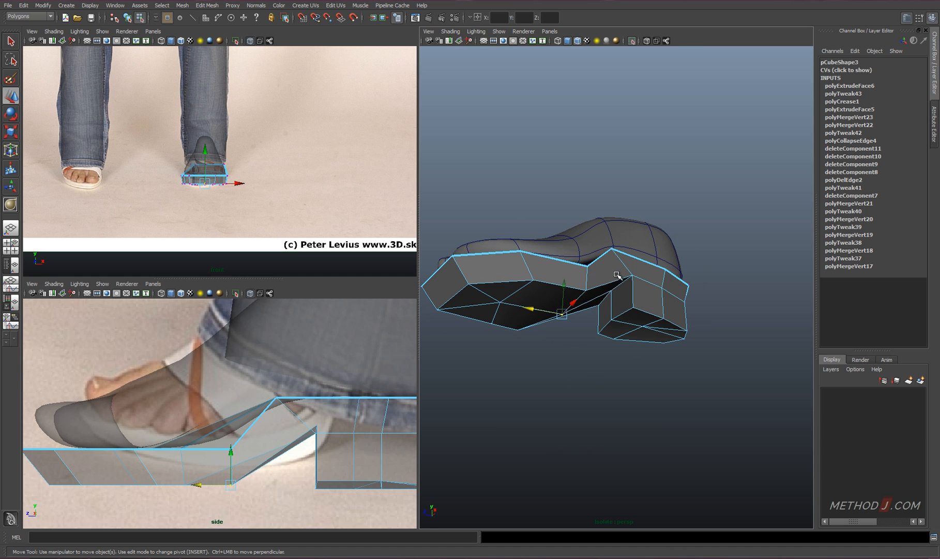
Crease the edge where the front of the heel block meets the sole's arch
{"action": "right_click_drag", "start_coordinate": [618, 274], "coordinate": [618, 253]}
{"action": "left_click", "coordinate": [614, 294]}
{"action": "right_click_drag", "start_coordinate": [616, 299], "coordinate": [621, 359], "text": "shift"}
{"action": "middle_click_drag", "start_coordinate": [622, 346], "coordinate": [668, 336]}
{"action": "key", "text": "3"}
{"action": "left_click_drag", "start_coordinate": [667, 336], "coordinate": [625, 307], "text": "alt"}
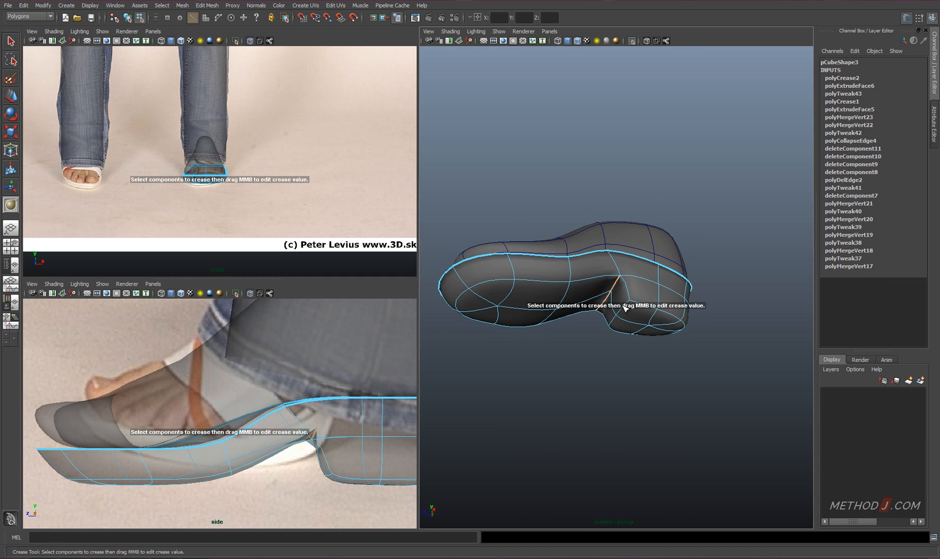
Crease the heel block's bottom rim and its front vertical edges
{"action": "left_click_drag", "start_coordinate": [602, 358], "coordinate": [659, 283], "text": "alt"}
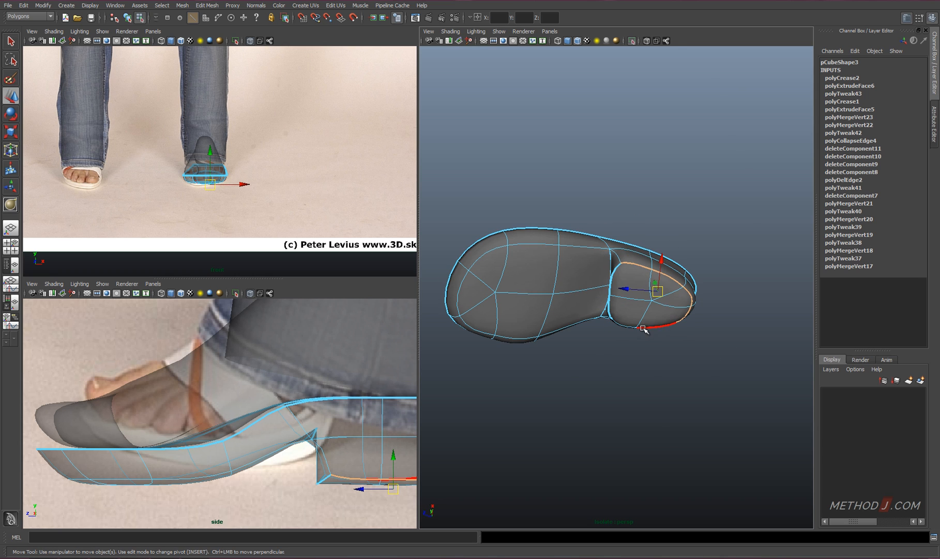
{"action": "right_click_drag", "start_coordinate": [643, 329], "coordinate": [636, 389], "text": "shift"}
{"action": "left_click_drag", "start_coordinate": [636, 388], "coordinate": [658, 335], "text": "alt"}
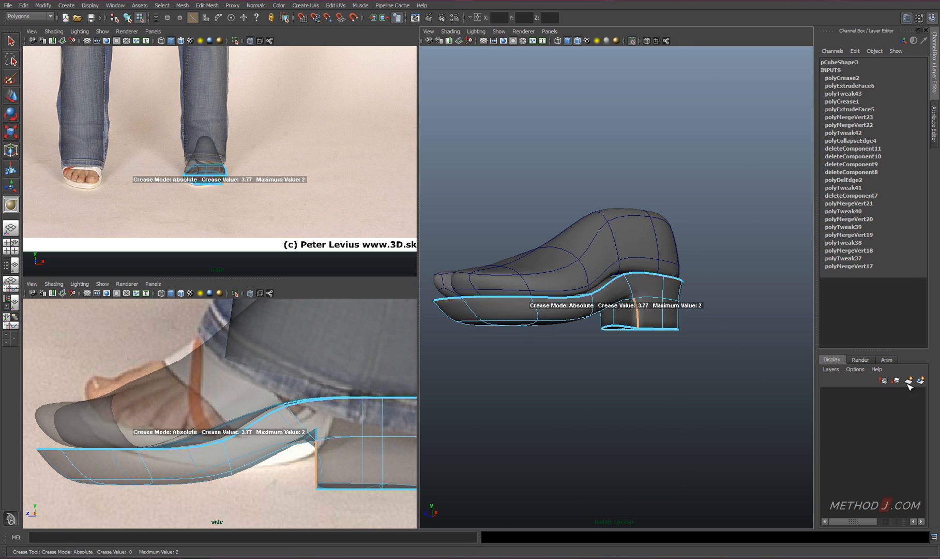
{"action": "left_click_drag", "start_coordinate": [468, 331], "coordinate": [615, 321], "text": "alt"}
{"action": "left_click_drag", "start_coordinate": [653, 370], "coordinate": [605, 324], "text": "alt"}
{"action": "left_click_drag", "start_coordinate": [775, 397], "coordinate": [621, 304], "text": "alt"}
Move the heel block's bottom side and front corner vertices inward to taper the heel downward
{"action": "key", "text": "1"}
{"action": "key", "text": "w"}
{"action": "right_click_drag", "start_coordinate": [622, 304], "coordinate": [580, 303]}
{"action": "left_click", "coordinate": [577, 299]}
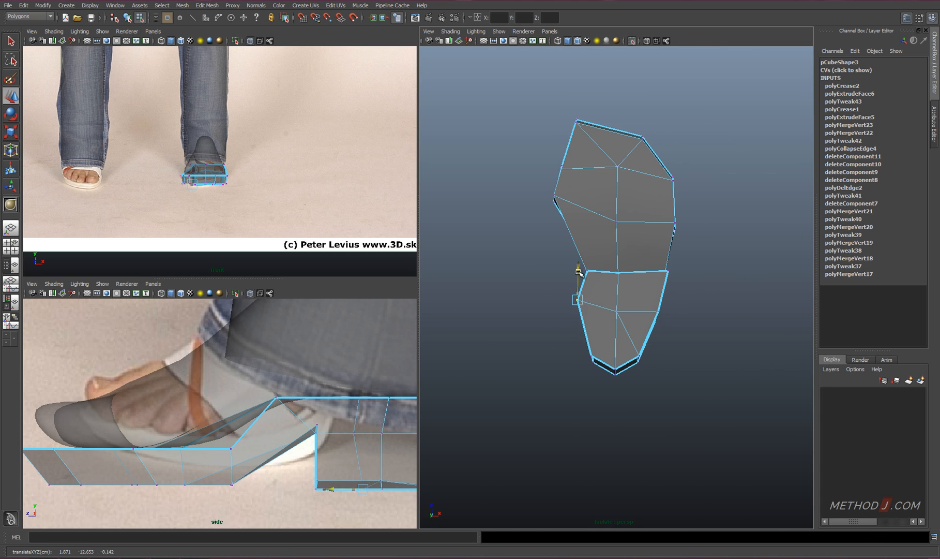
{"action": "left_click_drag", "start_coordinate": [659, 328], "coordinate": [662, 341], "text": "alt"}
{"action": "left_click_drag", "start_coordinate": [687, 330], "coordinate": [677, 330]}
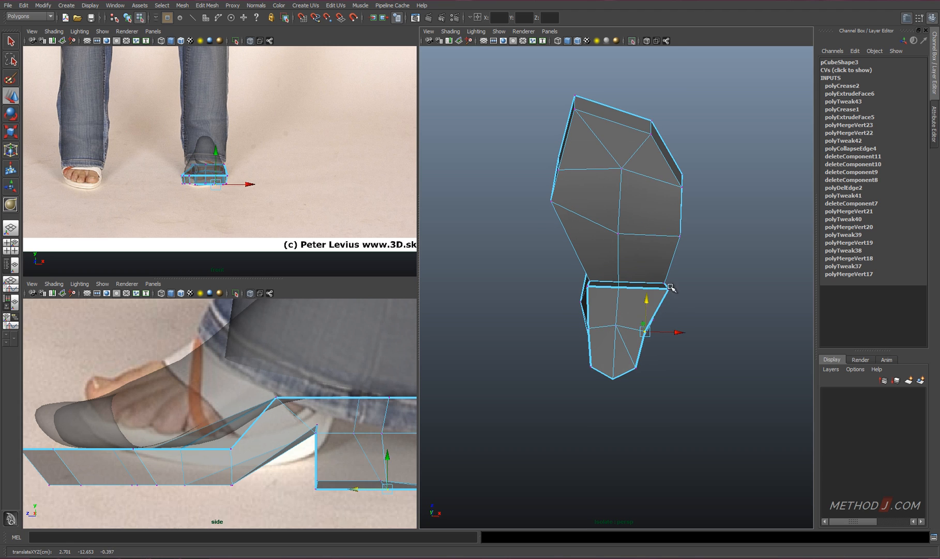
{"action": "left_click_drag", "start_coordinate": [669, 296], "coordinate": [668, 306], "text": "alt"}
{"action": "left_click_drag", "start_coordinate": [657, 246], "coordinate": [657, 252]}
{"action": "left_click_drag", "start_coordinate": [646, 247], "coordinate": [636, 265], "text": "alt"}
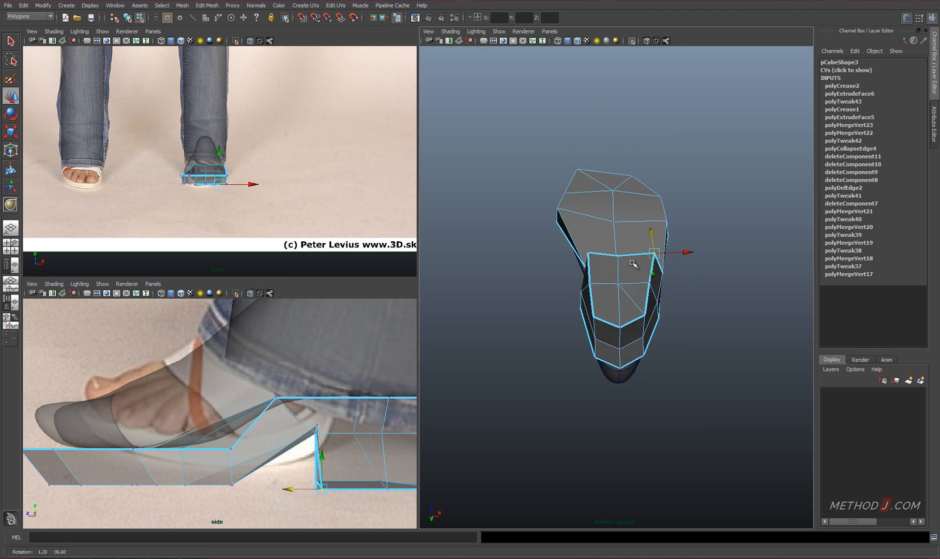
Delete the surplus edges on the underside of the heel block
{"action": "right_click_drag", "start_coordinate": [629, 290], "coordinate": [630, 268]}
{"action": "left_click", "coordinate": [629, 293]}
{"action": "left_click", "coordinate": [636, 317]}
{"action": "left_click_drag", "start_coordinate": [626, 352], "coordinate": [536, 409], "text": "alt"}
Shape the heel in the side view, moving its rear bottom vertices forward and its front vertices backward
{"action": "left_click", "coordinate": [609, 282]}
{"action": "middle_click_drag", "start_coordinate": [370, 416], "coordinate": [293, 406], "text": "alt"}
{"action": "right_click_drag", "start_coordinate": [293, 406], "coordinate": [252, 406]}
{"action": "left_click_drag", "start_coordinate": [225, 458], "coordinate": [352, 491]}
{"action": "key", "text": "v"}
{"action": "left_click_drag", "start_coordinate": [272, 442], "coordinate": [373, 480]}
{"action": "left_click_drag", "start_coordinate": [359, 461], "coordinate": [400, 502]}
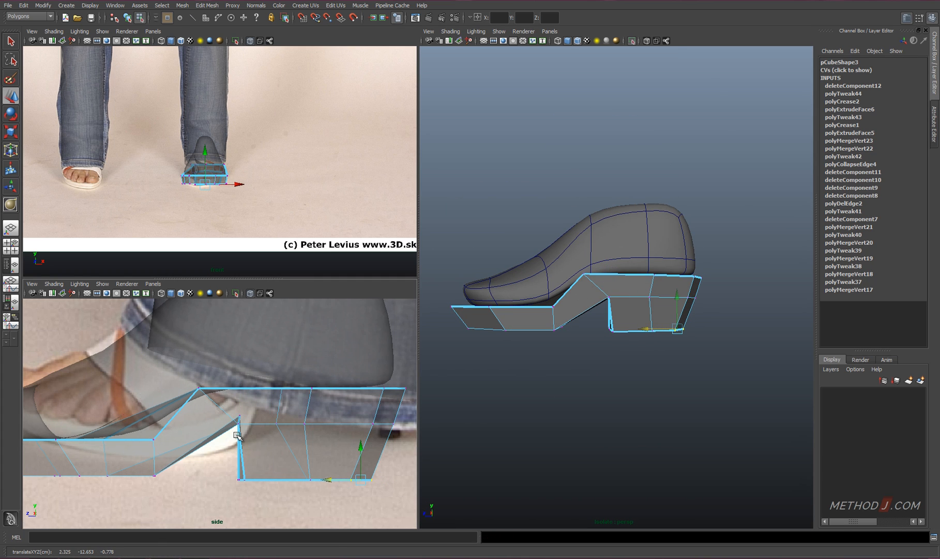
{"action": "key", "text": "3"}
{"action": "left_click_drag", "start_coordinate": [264, 482], "coordinate": [272, 481]}
Try to crease the edges around the top of the heel block
{"action": "left_click_drag", "start_coordinate": [627, 315], "coordinate": [577, 280], "text": "alt"}
{"action": "scroll", "coordinate": [579, 310], "scroll_direction": "up", "scroll_amount": 5}
{"action": "left_click_drag", "start_coordinate": [581, 321], "coordinate": [588, 288], "text": "alt"}
{"action": "right_click_drag", "start_coordinate": [588, 287], "coordinate": [588, 262]}
{"action": "left_click", "coordinate": [597, 269]}
{"action": "left_click_drag", "start_coordinate": [600, 276], "coordinate": [662, 318], "text": "alt"}
{"action": "right_click_drag", "start_coordinate": [666, 317], "coordinate": [664, 359], "text": "shift"}
{"action": "left_click_drag", "start_coordinate": [662, 359], "coordinate": [760, 352], "text": "alt"}
{"action": "key", "text": "ctrl+z"}
{"action": "middle_click_drag", "start_coordinate": [855, 370], "coordinate": [865, 370]}
{"action": "left_click_drag", "start_coordinate": [693, 343], "coordinate": [588, 295], "text": "alt"}
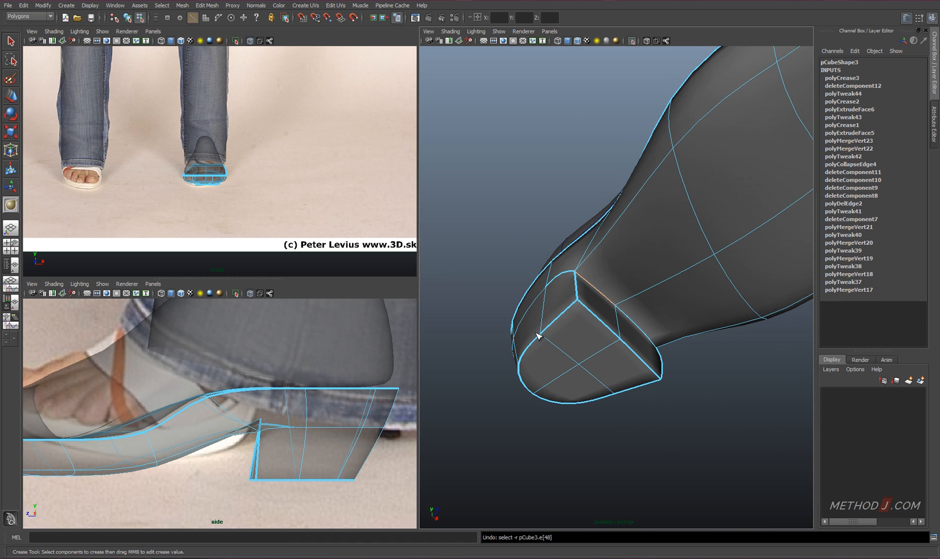
{"action": "key", "text": "ctrl+z"}
{"action": "key", "text": "ctrl+z"}
{"action": "left_click_drag", "start_coordinate": [539, 335], "coordinate": [578, 333], "text": "alt"}
Insert an edge loop around the heel block and set its weight to .1
{"action": "key", "text": "1"}
{"action": "key", "text": "w"}
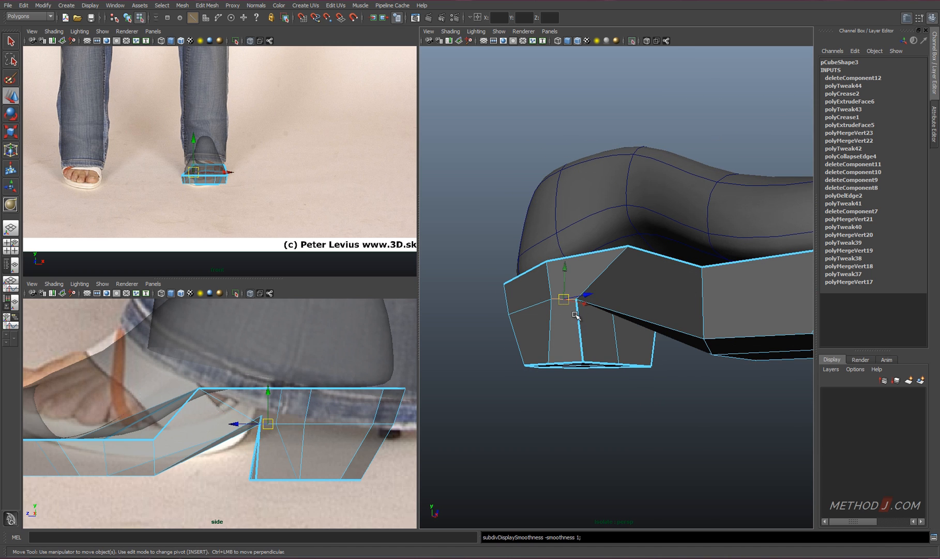
{"action": "left_click", "coordinate": [578, 316]}
{"action": "right_click_drag", "start_coordinate": [615, 330], "coordinate": [565, 327], "text": "ctrl"}
{"action": "left_click_drag", "start_coordinate": [610, 356], "coordinate": [666, 358], "text": "alt"}
{"action": "left_click", "coordinate": [864, 78]}
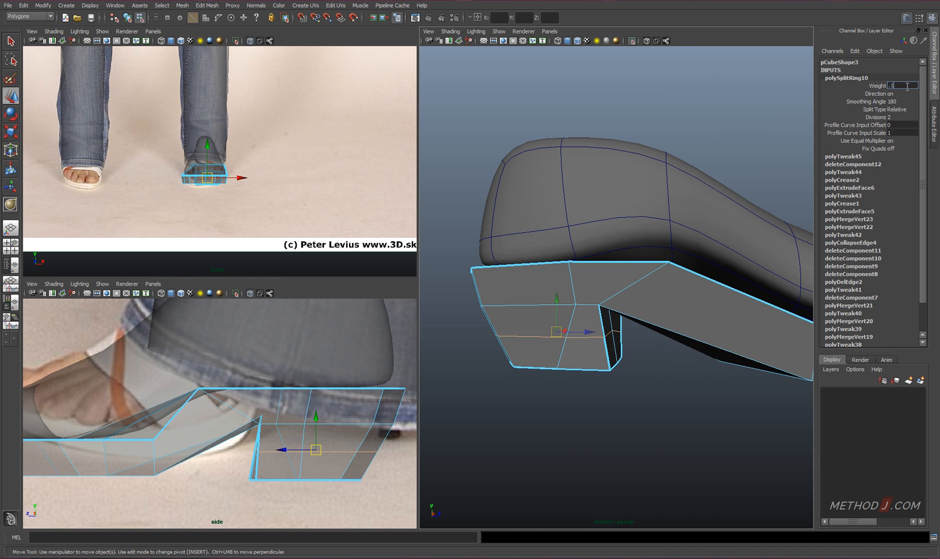
{"action": "type", "text": "1"}
{"action": "key", "text": "Return"}
Crease the side edges where the top of the heel block joins the sole
{"action": "left_click_drag", "start_coordinate": [612, 343], "coordinate": [564, 295], "text": "alt"}
{"action": "key", "text": "3"}
{"action": "left_click", "coordinate": [545, 291]}
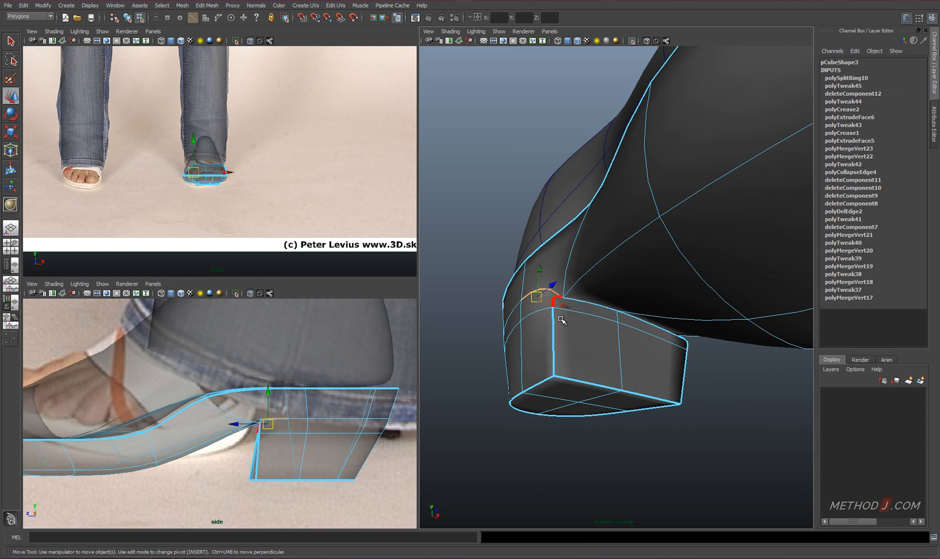
{"action": "right_click_drag", "start_coordinate": [561, 320], "coordinate": [562, 364], "text": "shift"}
{"action": "middle_click_drag", "start_coordinate": [560, 362], "coordinate": [717, 354]}
{"action": "left_click_drag", "start_coordinate": [719, 350], "coordinate": [679, 351], "text": "alt"}
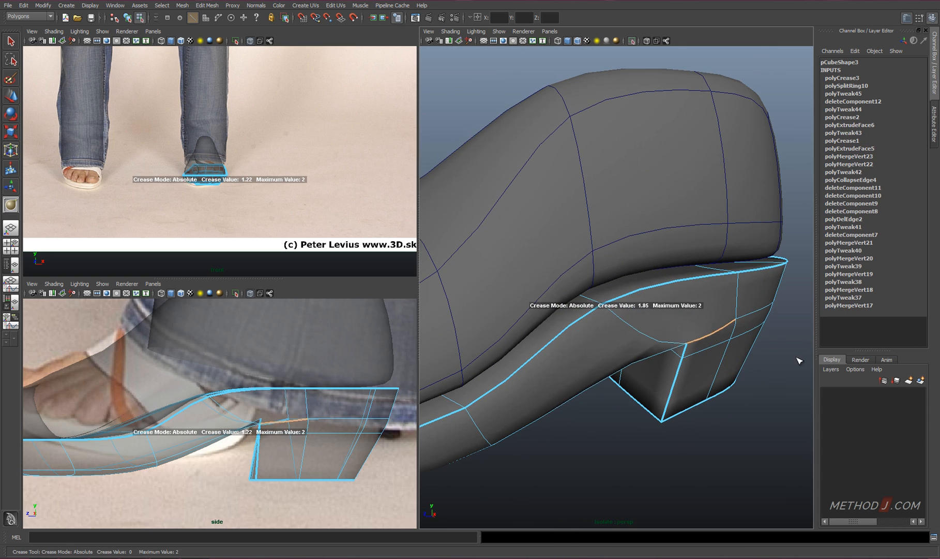
Move the front corner vertices and edges of the heel block sideways to even out its width
{"action": "key", "text": "w"}
{"action": "left_click_drag", "start_coordinate": [799, 360], "coordinate": [528, 322], "text": "alt"}
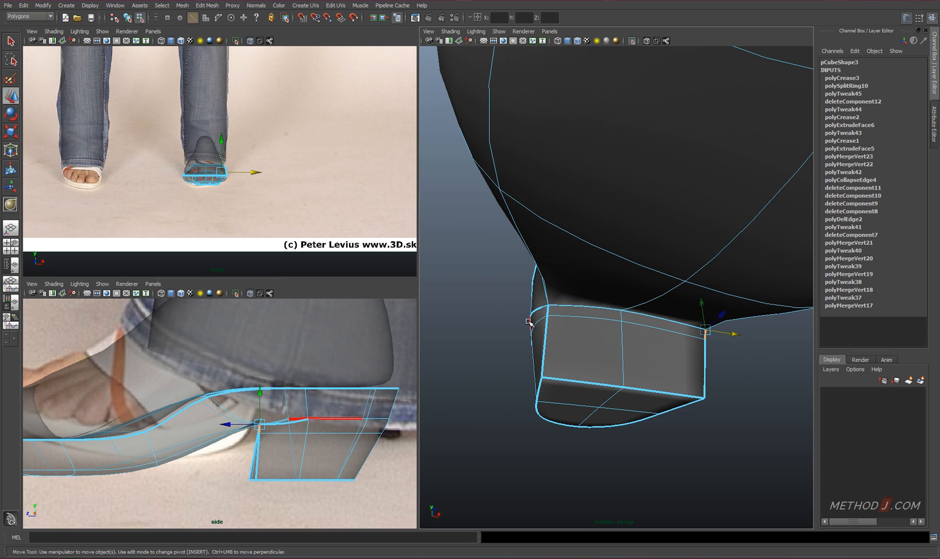
{"action": "mouse_move", "coordinate": [577, 351]}
{"action": "left_mouse_down", "text": "alt"}
{"action": "mouse_move", "coordinate": [548, 331]}
{"action": "mouse_move", "coordinate": [590, 361]}
{"action": "left_mouse_up", "text": "alt"}
{"action": "right_click_drag", "start_coordinate": [586, 361], "coordinate": [543, 358]}
{"action": "key", "text": "q"}
{"action": "left_click", "coordinate": [539, 357]}
{"action": "key", "text": "w"}
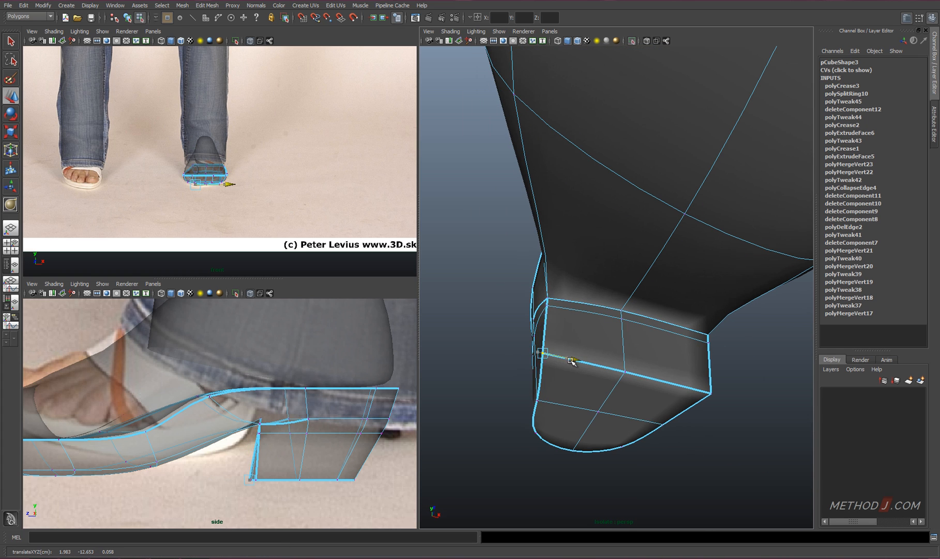
{"action": "left_click_drag", "start_coordinate": [576, 360], "coordinate": [672, 357], "text": "alt"}
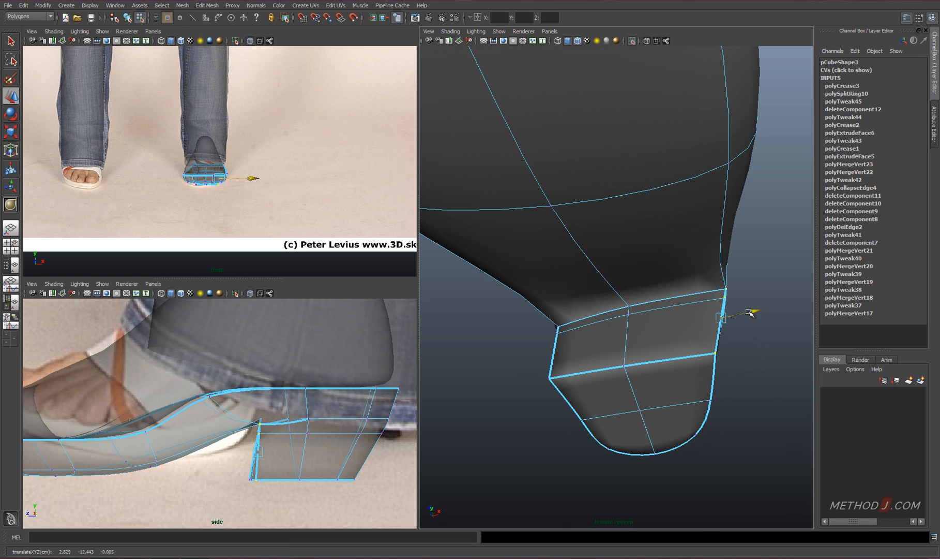
{"action": "left_click_drag", "start_coordinate": [750, 313], "coordinate": [746, 314]}
{"action": "left_click_drag", "start_coordinate": [746, 313], "coordinate": [674, 365], "text": "alt"}
Hide the wireframe on the shaded meshes and inspect the foot and heeled sole from several angles
{"action": "right_click_drag", "start_coordinate": [673, 365], "coordinate": [672, 299], "text": "alt"}
{"action": "left_click", "coordinate": [662, 381]}
{"action": "left_click_drag", "start_coordinate": [662, 381], "coordinate": [646, 390], "text": "alt"}
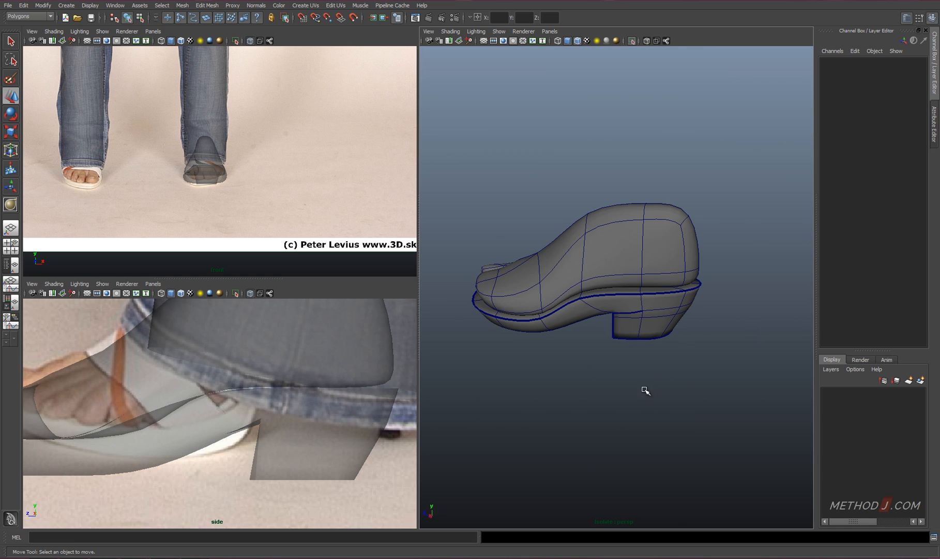
{"action": "left_click", "coordinate": [578, 41]}
{"action": "mouse_move", "coordinate": [683, 197]}
{"action": "left_mouse_down", "text": "alt"}
{"action": "mouse_move", "coordinate": [714, 223]}
{"action": "mouse_move", "coordinate": [569, 273]}
{"action": "left_mouse_up", "text": "alt"}
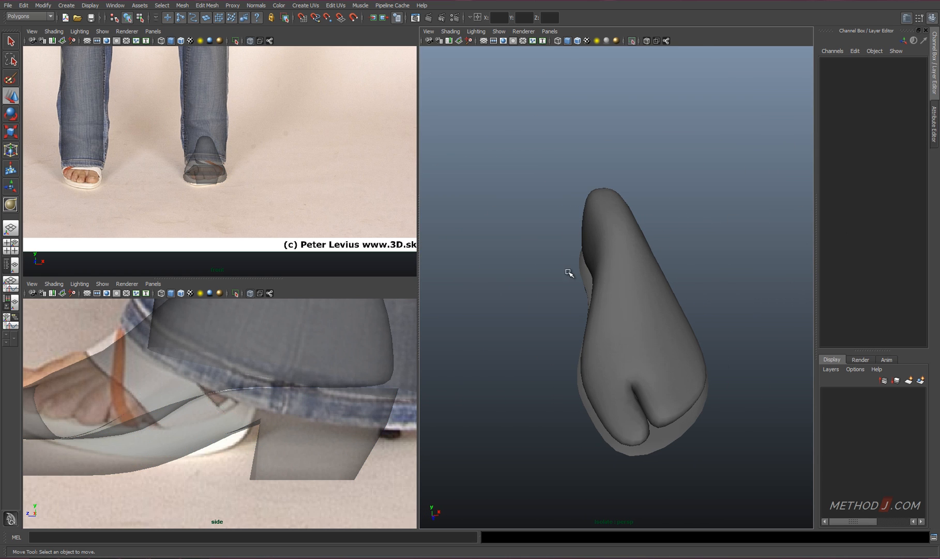
{"action": "left_click", "coordinate": [588, 402]}
{"action": "left_click_drag", "start_coordinate": [589, 401], "coordinate": [667, 369], "text": "alt"}
{"action": "left_click", "coordinate": [667, 369]}
{"action": "right_click_drag", "start_coordinate": [667, 370], "coordinate": [621, 346], "text": "alt"}
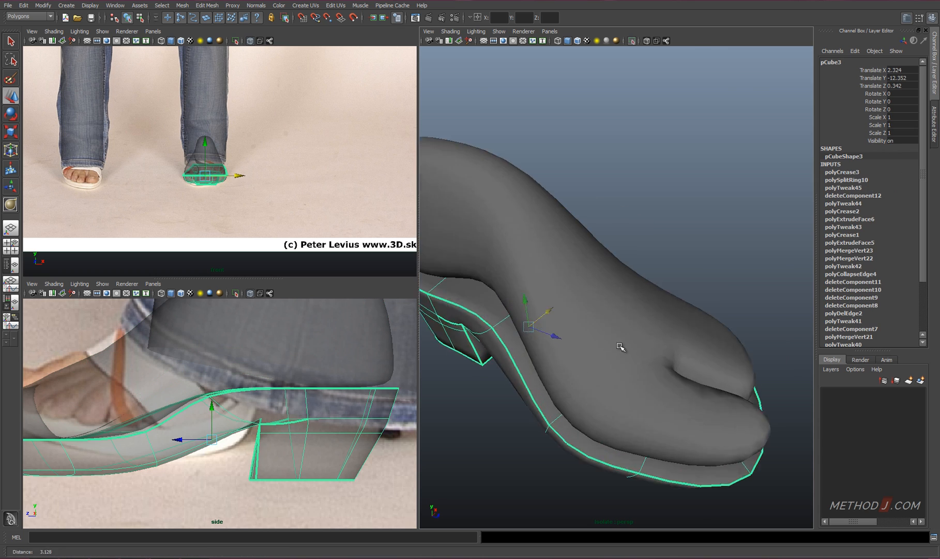
{"action": "left_click_drag", "start_coordinate": [621, 346], "coordinate": [615, 320], "text": "alt"}
{"action": "right_click_drag", "start_coordinate": [617, 374], "coordinate": [617, 396]}
Duplicate the sole's top faces across the ball of the foot as a separate piece, offset slightly upward
{"action": "left_click_drag", "start_coordinate": [671, 376], "coordinate": [608, 336], "text": "alt"}
{"action": "left_click", "coordinate": [608, 336]}
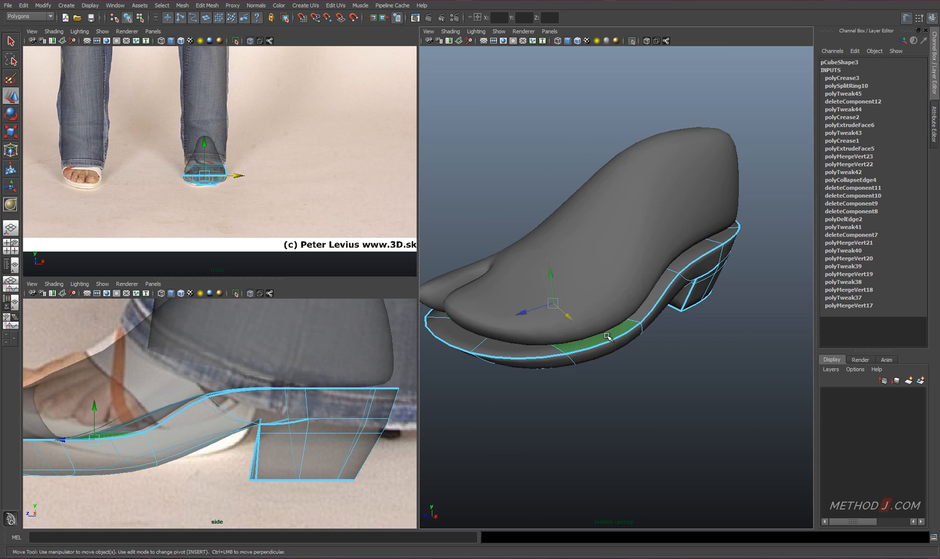
{"action": "right_click", "coordinate": [608, 336], "text": "shift"}
{"action": "left_click", "coordinate": [614, 453]}
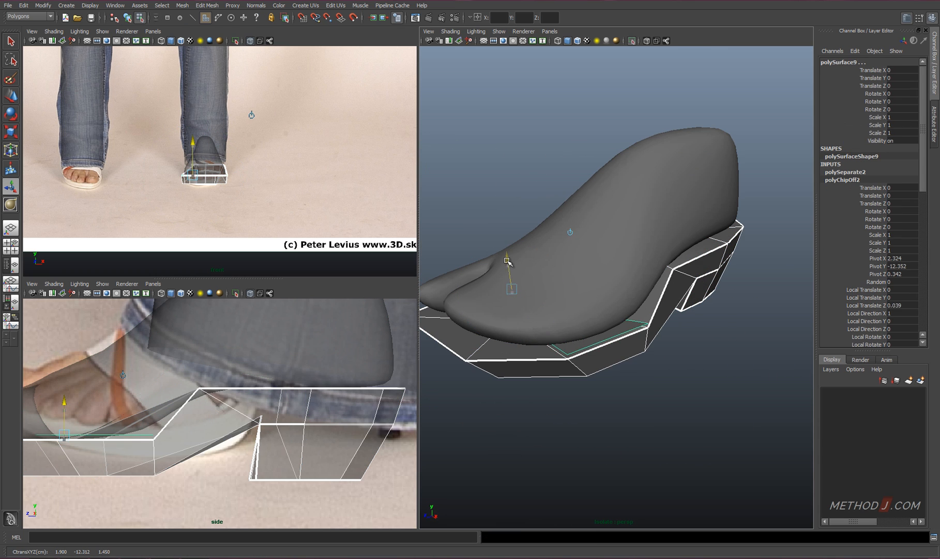
Isolate the duplicated strip of sole faces in the perspective view
{"action": "key", "text": "3"}
{"action": "left_click", "coordinate": [620, 330]}
{"action": "left_click_drag", "start_coordinate": [620, 330], "coordinate": [646, 330], "text": "alt"}
{"action": "key", "text": "ctrl+1"}
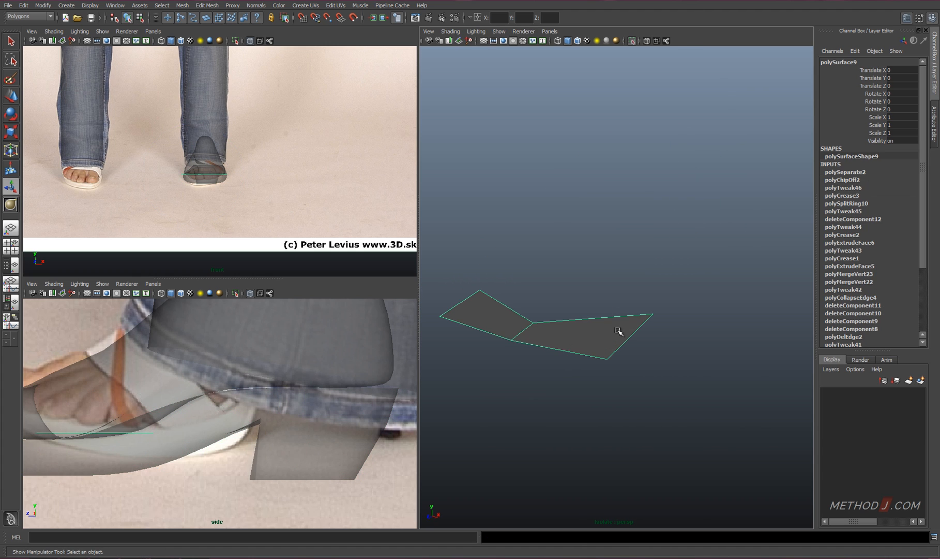
Bring the hidden foot and shoe back into view and raise the strip's middle edge onto the top of the foot
{"action": "right_click_drag", "start_coordinate": [544, 328], "coordinate": [533, 299]}
{"action": "left_click", "coordinate": [523, 329]}
{"action": "key", "text": "space"}
{"action": "left_click", "coordinate": [599, 306]}
{"action": "mouse_move", "coordinate": [618, 234]}
{"action": "left_click", "coordinate": [694, 236]}
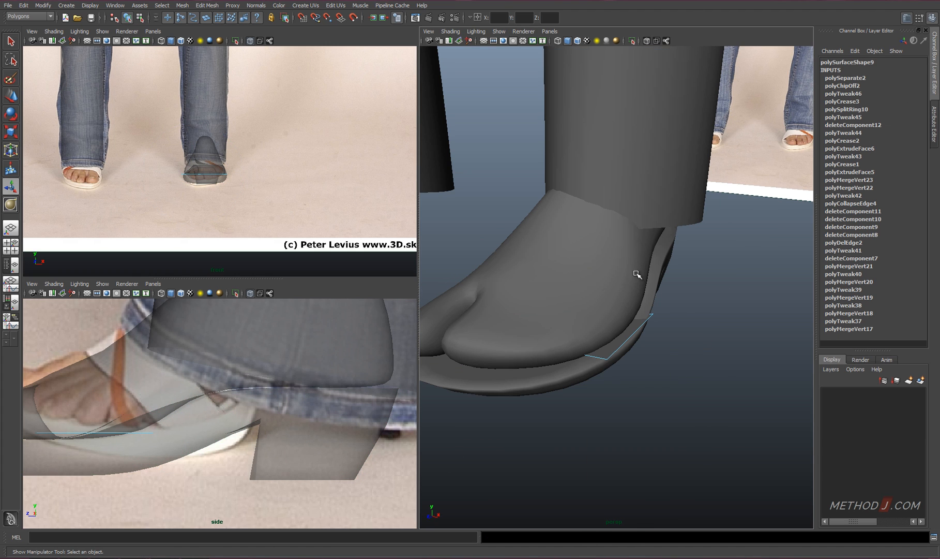
{"action": "left_click_drag", "start_coordinate": [520, 302], "coordinate": [479, 269]}
{"action": "middle_click_drag", "start_coordinate": [56, 356], "coordinate": [177, 336], "text": "alt"}
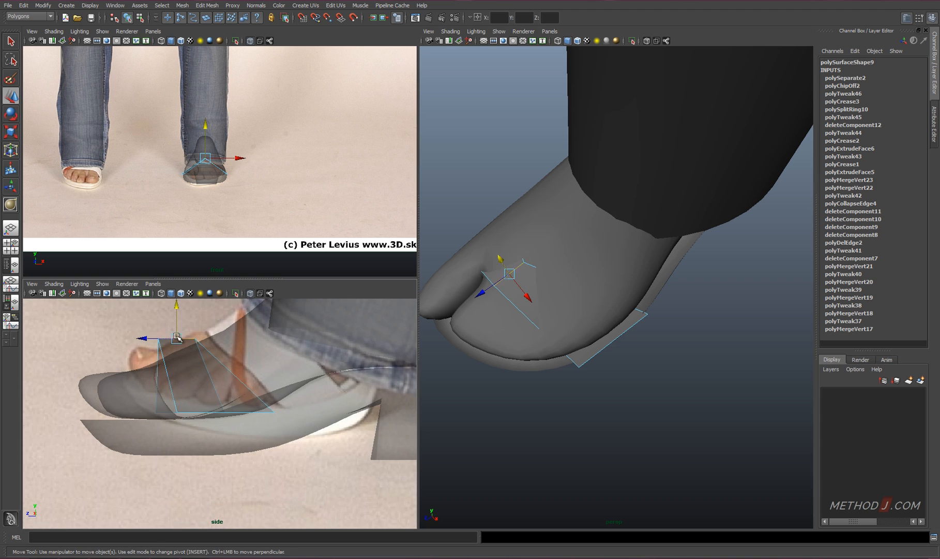
Reposition the strip's raised front and rear vertices to follow the slope of the foot, with smooth preview on
{"action": "right_click_drag", "start_coordinate": [196, 365], "coordinate": [160, 365]}
{"action": "left_click_drag", "start_coordinate": [201, 346], "coordinate": [212, 326]}
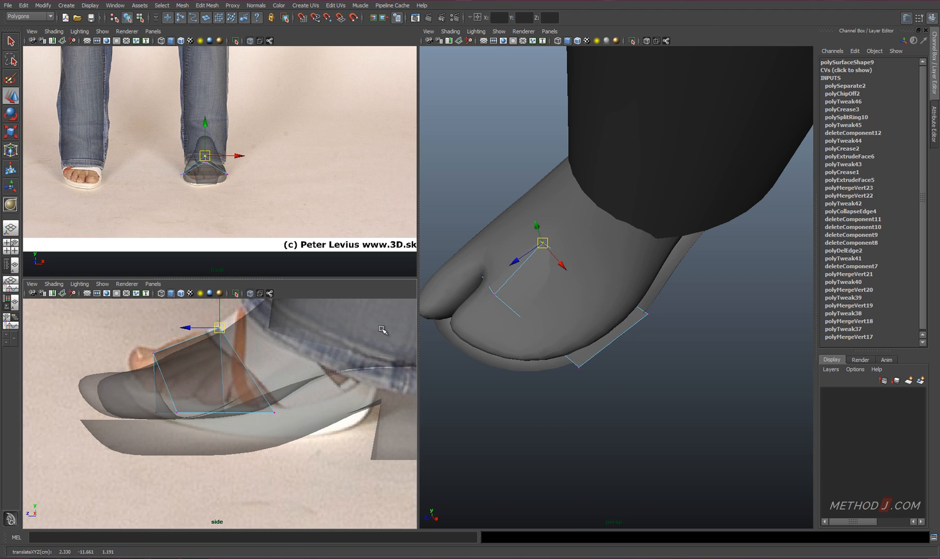
{"action": "key", "text": "3"}
{"action": "left_click_drag", "start_coordinate": [509, 306], "coordinate": [571, 279], "text": "alt"}
{"action": "left_click_drag", "start_coordinate": [220, 326], "coordinate": [184, 340]}
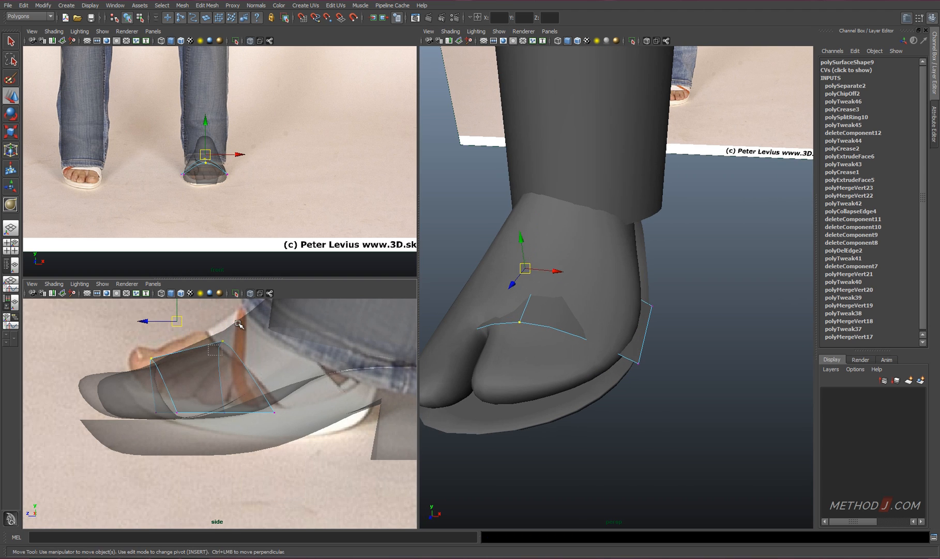
{"action": "left_click_drag", "start_coordinate": [533, 356], "coordinate": [494, 411], "text": "alt"}
{"action": "right_click_drag", "start_coordinate": [522, 280], "coordinate": [523, 253]}
Bevel the strip's raised middle edge to form a flat strap section over the toes
{"action": "left_click", "coordinate": [526, 284]}
{"action": "right_click_drag", "start_coordinate": [561, 306], "coordinate": [603, 305], "text": "shift"}
{"action": "key", "text": "4"}
{"action": "left_click_drag", "start_coordinate": [590, 305], "coordinate": [600, 296], "text": "alt"}
{"action": "left_click", "coordinate": [596, 295]}
{"action": "left_click", "coordinate": [499, 294], "text": "shift"}
{"action": "key", "text": "5"}
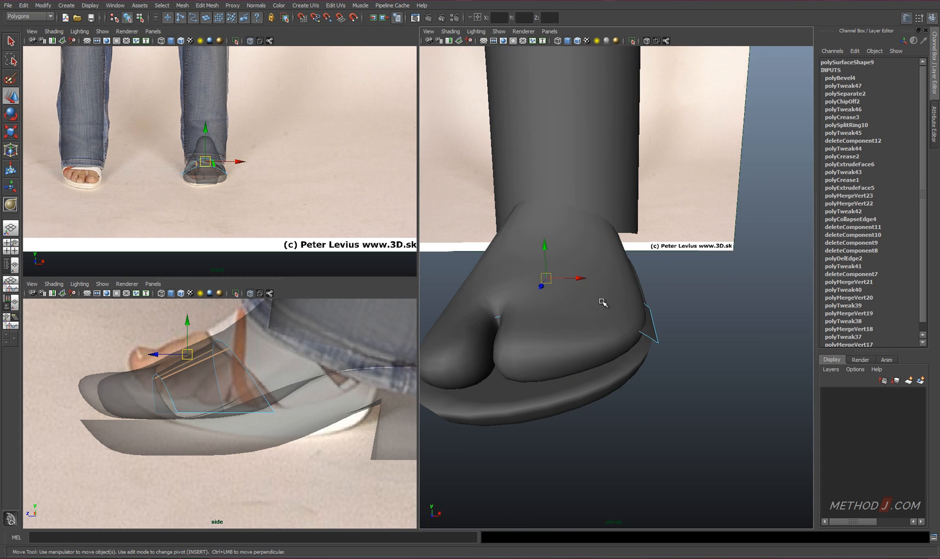
Move the strap's two beveled edges individually so they wrap around the inner and outer sides of the foot
{"action": "right_click_drag", "start_coordinate": [602, 301], "coordinate": [621, 418], "text": "shift"}
{"action": "left_click_drag", "start_coordinate": [471, 260], "coordinate": [458, 245]}
{"action": "left_click", "coordinate": [500, 265]}
{"action": "key", "text": "g"}
{"action": "left_click_drag", "start_coordinate": [532, 280], "coordinate": [566, 273], "text": "alt"}
{"action": "left_click_drag", "start_coordinate": [520, 258], "coordinate": [502, 264]}
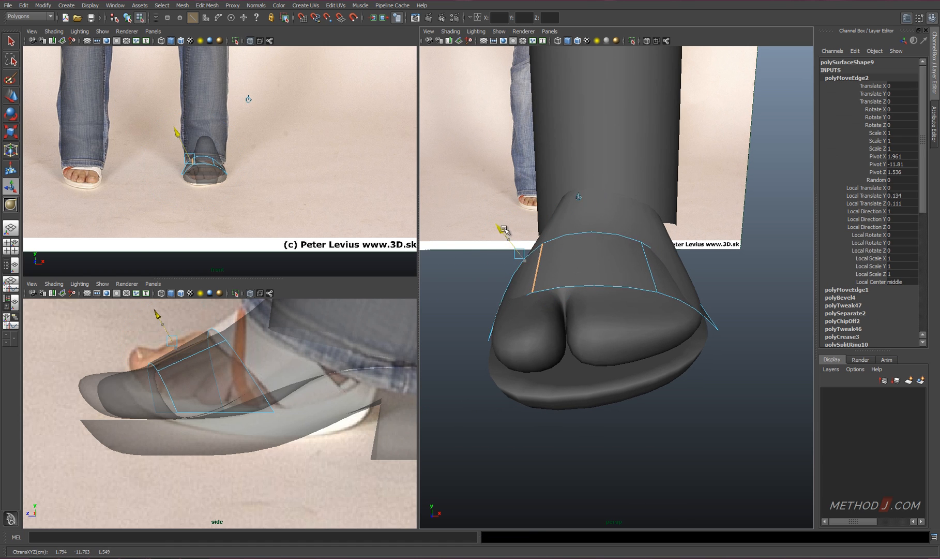
{"action": "left_click_drag", "start_coordinate": [504, 228], "coordinate": [503, 227]}
{"action": "left_click_drag", "start_coordinate": [634, 281], "coordinate": [589, 285], "text": "alt"}
{"action": "left_click", "coordinate": [594, 292]}
{"action": "key", "text": "g"}
{"action": "left_click_drag", "start_coordinate": [644, 311], "coordinate": [671, 280], "text": "alt"}
{"action": "left_click_drag", "start_coordinate": [681, 211], "coordinate": [643, 249]}
Insert an edge along the middle of the strap's top section and adjust its height above the foot
{"action": "left_click", "coordinate": [573, 237]}
{"action": "right_click_drag", "start_coordinate": [574, 240], "coordinate": [581, 287], "text": "ctrl"}
{"action": "left_click_drag", "start_coordinate": [581, 287], "coordinate": [604, 257], "text": "alt"}
{"action": "left_click", "coordinate": [549, 237]}
{"action": "left_click_drag", "start_coordinate": [550, 239], "coordinate": [630, 257], "text": "alt"}
{"action": "right_click_drag", "start_coordinate": [631, 257], "coordinate": [634, 376], "text": "shift"}
{"action": "left_click_drag", "start_coordinate": [599, 228], "coordinate": [601, 236]}
{"action": "left_click_drag", "start_coordinate": [565, 284], "coordinate": [567, 283]}
{"action": "left_click_drag", "start_coordinate": [639, 314], "coordinate": [582, 302], "text": "alt"}
{"action": "right_click_drag", "start_coordinate": [602, 243], "coordinate": [568, 243]}
Move individual front and rear vertices on the strap's top so it lies just above the skin
{"action": "left_click", "coordinate": [524, 247]}
{"action": "key", "text": "g"}
{"action": "left_click_drag", "start_coordinate": [552, 262], "coordinate": [520, 284], "text": "alt"}
{"action": "left_click_drag", "start_coordinate": [485, 225], "coordinate": [490, 231]}
{"action": "left_click", "coordinate": [590, 248]}
{"action": "key", "text": "g"}
{"action": "left_click_drag", "start_coordinate": [582, 223], "coordinate": [583, 226]}
{"action": "left_click", "coordinate": [566, 313]}
{"action": "key", "text": "g"}
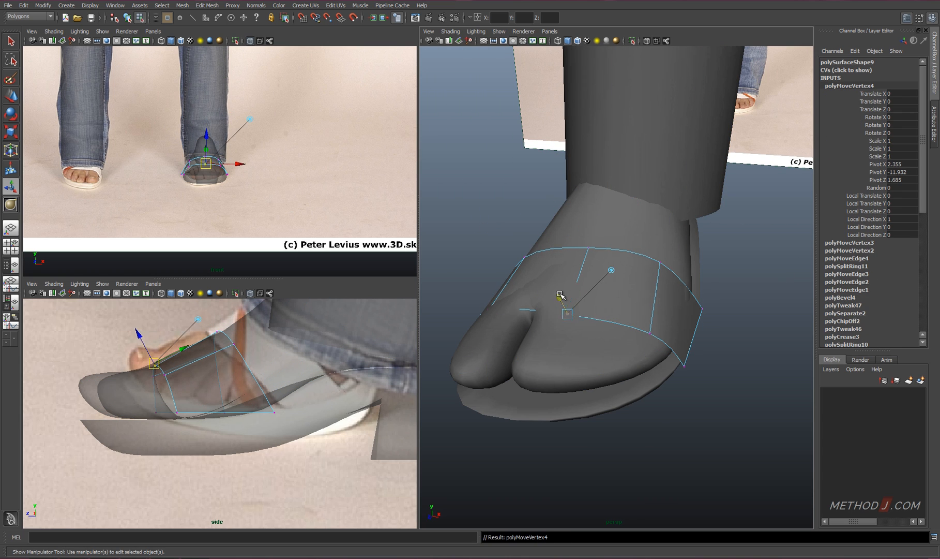
{"action": "left_click_drag", "start_coordinate": [560, 293], "coordinate": [558, 286]}
Adjust the strap's inner front vertex and outer rear vertex to fit the contour of the foot
{"action": "left_click_drag", "start_coordinate": [484, 332], "coordinate": [532, 354], "text": "alt"}
{"action": "left_click_drag", "start_coordinate": [485, 333], "coordinate": [481, 332]}
{"action": "left_click_drag", "start_coordinate": [739, 312], "coordinate": [682, 287], "text": "alt"}
{"action": "left_click", "coordinate": [663, 247]}
{"action": "key", "text": "g"}
{"action": "left_click_drag", "start_coordinate": [665, 228], "coordinate": [689, 209], "text": "alt"}
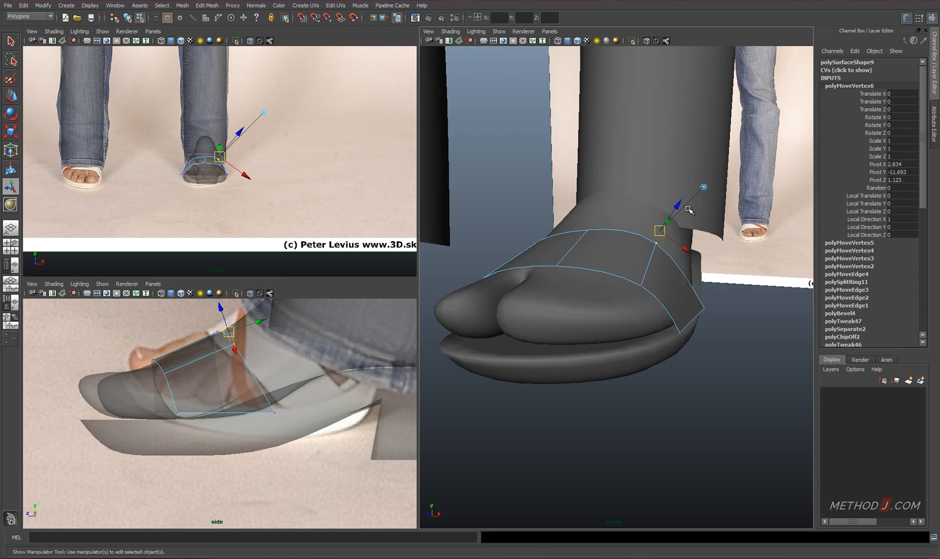
{"action": "left_click_drag", "start_coordinate": [659, 268], "coordinate": [661, 266]}
Shift the strap's lower side vertices sideways to line up with both edges of the foot
{"action": "left_click_drag", "start_coordinate": [688, 331], "coordinate": [517, 300], "text": "alt"}
{"action": "left_click_drag", "start_coordinate": [543, 321], "coordinate": [706, 394], "text": "alt"}
{"action": "left_click", "coordinate": [676, 352]}
{"action": "key", "text": "g"}
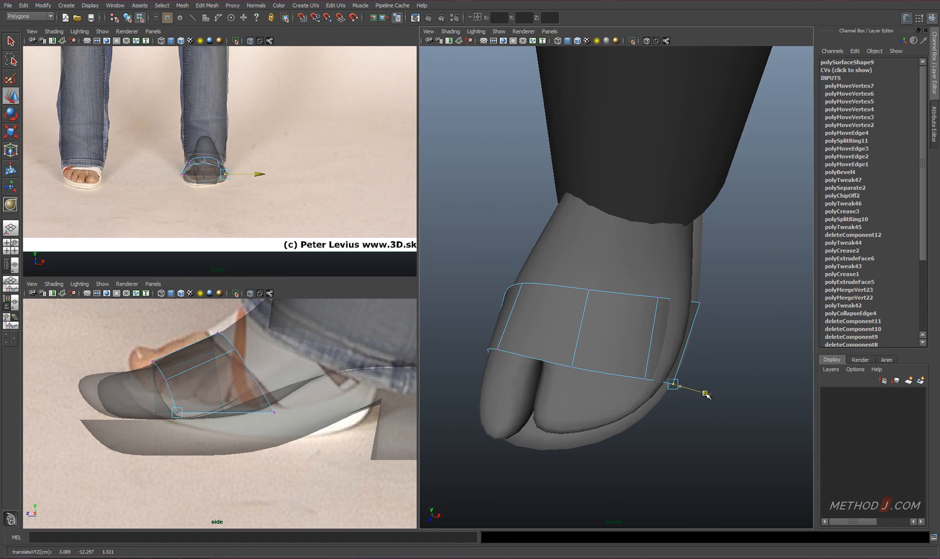
{"action": "left_click_drag", "start_coordinate": [646, 337], "coordinate": [657, 366]}
{"action": "middle_click_drag", "start_coordinate": [671, 329], "coordinate": [622, 372], "text": "alt"}
{"action": "left_click_drag", "start_coordinate": [629, 362], "coordinate": [630, 363]}
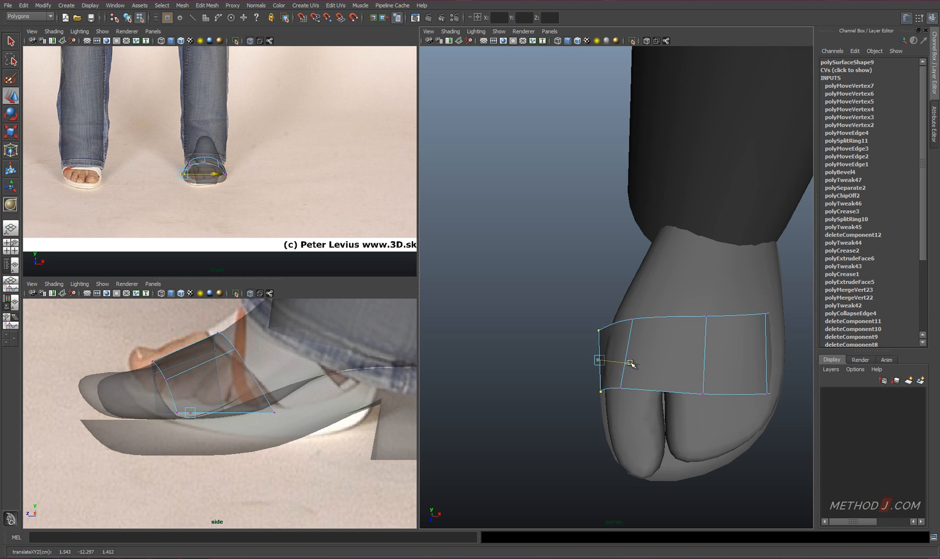
Insert an edge loop across the width of the strap and scale it slightly wider sideways
{"action": "right_click_drag", "start_coordinate": [637, 339], "coordinate": [637, 311]}
{"action": "left_click", "coordinate": [628, 357]}
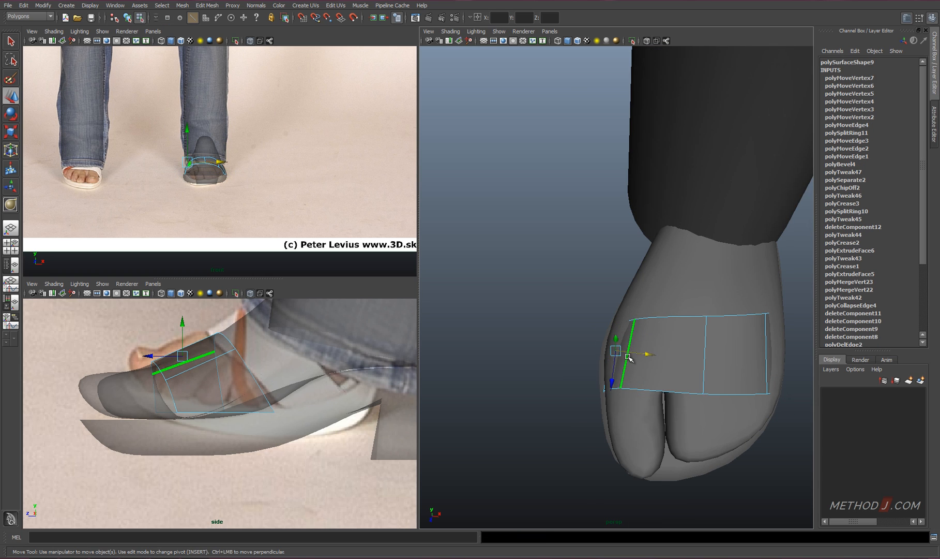
{"action": "right_click_drag", "start_coordinate": [631, 358], "coordinate": [676, 369], "text": "ctrl"}
{"action": "middle_click_drag", "start_coordinate": [676, 369], "coordinate": [590, 386], "text": "alt"}
{"action": "key", "text": "r"}
{"action": "left_click", "coordinate": [667, 370]}
{"action": "key", "text": "ctrl+z"}
{"action": "left_click_drag", "start_coordinate": [667, 370], "coordinate": [668, 370]}
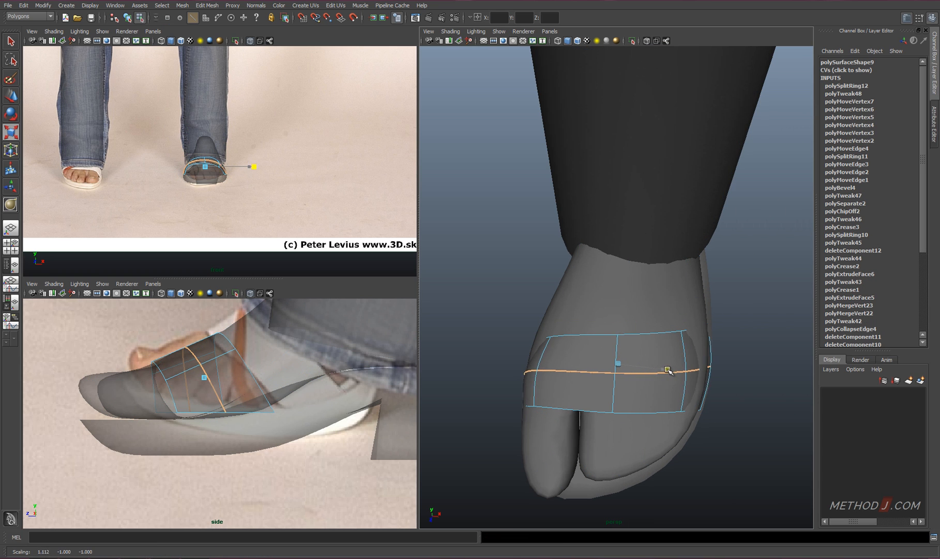
Move the strap's outer rear edge sideways and adjust nearby vertices around the foot
{"action": "left_click", "coordinate": [699, 329]}
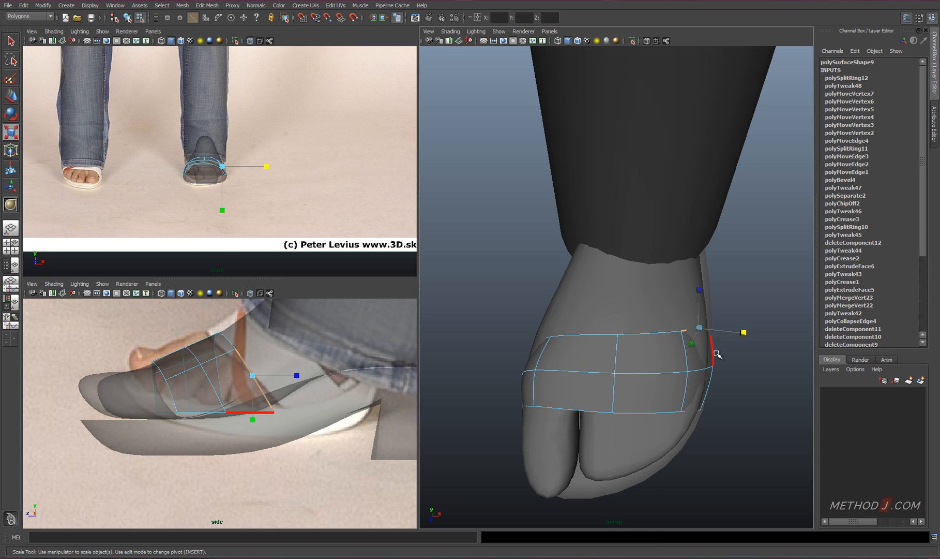
{"action": "key", "text": "w"}
{"action": "left_click_drag", "start_coordinate": [735, 331], "coordinate": [738, 332]}
{"action": "left_click_drag", "start_coordinate": [567, 336], "coordinate": [699, 315], "text": "alt"}
{"action": "right_click_drag", "start_coordinate": [700, 314], "coordinate": [670, 317]}
{"action": "left_click_drag", "start_coordinate": [670, 317], "coordinate": [780, 377]}
{"action": "middle_click_drag", "start_coordinate": [780, 376], "coordinate": [664, 396], "text": "alt"}
{"action": "left_click_drag", "start_coordinate": [664, 396], "coordinate": [745, 405], "text": "alt"}
{"action": "left_click_drag", "start_coordinate": [579, 356], "coordinate": [587, 361]}
{"action": "left_click_drag", "start_coordinate": [586, 361], "coordinate": [568, 332], "text": "alt"}
{"action": "left_click", "coordinate": [555, 321]}
{"action": "left_click_drag", "start_coordinate": [599, 342], "coordinate": [590, 339], "text": "alt"}
Check the strap in wireframe and reposition its inner vertices around the big toe side
{"action": "key", "text": "4"}
{"action": "mouse_move", "coordinate": [543, 277]}
{"action": "left_mouse_down"}
{"action": "mouse_move", "coordinate": [609, 331]}
{"action": "mouse_move", "coordinate": [564, 296]}
{"action": "left_mouse_up"}
{"action": "key", "text": "5"}
{"action": "mouse_move", "coordinate": [553, 277]}
{"action": "left_mouse_down", "text": "alt"}
{"action": "mouse_move", "coordinate": [572, 271]}
{"action": "mouse_move", "coordinate": [561, 274]}
{"action": "left_mouse_up", "text": "alt"}
{"action": "left_click_drag", "start_coordinate": [591, 322], "coordinate": [579, 361], "text": "alt"}
{"action": "left_click_drag", "start_coordinate": [573, 332], "coordinate": [567, 334]}
{"action": "left_click_drag", "start_coordinate": [581, 380], "coordinate": [549, 308], "text": "alt"}
{"action": "left_click_drag", "start_coordinate": [611, 351], "coordinate": [632, 365]}
{"action": "left_click_drag", "start_coordinate": [623, 331], "coordinate": [624, 333]}
{"action": "left_click_drag", "start_coordinate": [652, 353], "coordinate": [581, 320], "text": "alt"}
{"action": "left_click_drag", "start_coordinate": [528, 291], "coordinate": [584, 338]}
Fine-tune the strap's rear and upper vertices so they follow the curve of the foot
{"action": "left_click_drag", "start_coordinate": [548, 356], "coordinate": [588, 365]}
{"action": "left_click_drag", "start_coordinate": [590, 362], "coordinate": [643, 363], "text": "alt"}
{"action": "left_click_drag", "start_coordinate": [540, 295], "coordinate": [618, 322]}
{"action": "left_click_drag", "start_coordinate": [618, 332], "coordinate": [547, 326], "text": "alt"}
{"action": "left_click_drag", "start_coordinate": [526, 266], "coordinate": [527, 270]}
{"action": "left_click_drag", "start_coordinate": [562, 310], "coordinate": [600, 316], "text": "alt"}
{"action": "left_click_drag", "start_coordinate": [535, 282], "coordinate": [561, 310]}
{"action": "left_click_drag", "start_coordinate": [610, 316], "coordinate": [679, 321], "text": "alt"}
{"action": "left_click_drag", "start_coordinate": [662, 300], "coordinate": [687, 276]}
Adjust the height of the strap's top vertices and of its lower border next to the sole
{"action": "mouse_move", "coordinate": [646, 357]}
{"action": "left_mouse_down", "text": "alt"}
{"action": "mouse_move", "coordinate": [553, 391]}
{"action": "mouse_move", "coordinate": [520, 375]}
{"action": "left_mouse_up", "text": "alt"}
{"action": "mouse_move", "coordinate": [610, 256]}
{"action": "left_mouse_down"}
{"action": "mouse_move", "coordinate": [630, 285]}
{"action": "mouse_move", "coordinate": [649, 284]}
{"action": "left_mouse_up"}
{"action": "left_click_drag", "start_coordinate": [668, 315], "coordinate": [641, 328], "text": "alt"}
{"action": "left_click_drag", "start_coordinate": [600, 292], "coordinate": [613, 307], "text": "ctrl"}
{"action": "left_click_drag", "start_coordinate": [651, 331], "coordinate": [608, 305], "text": "alt"}
{"action": "left_click_drag", "start_coordinate": [629, 244], "coordinate": [629, 241]}
{"action": "left_click_drag", "start_coordinate": [662, 322], "coordinate": [660, 315], "text": "alt"}
{"action": "left_click_drag", "start_coordinate": [727, 387], "coordinate": [730, 465]}
{"action": "left_click_drag", "start_coordinate": [725, 407], "coordinate": [722, 399]}
{"action": "left_click_drag", "start_coordinate": [722, 401], "coordinate": [705, 356], "text": "alt"}
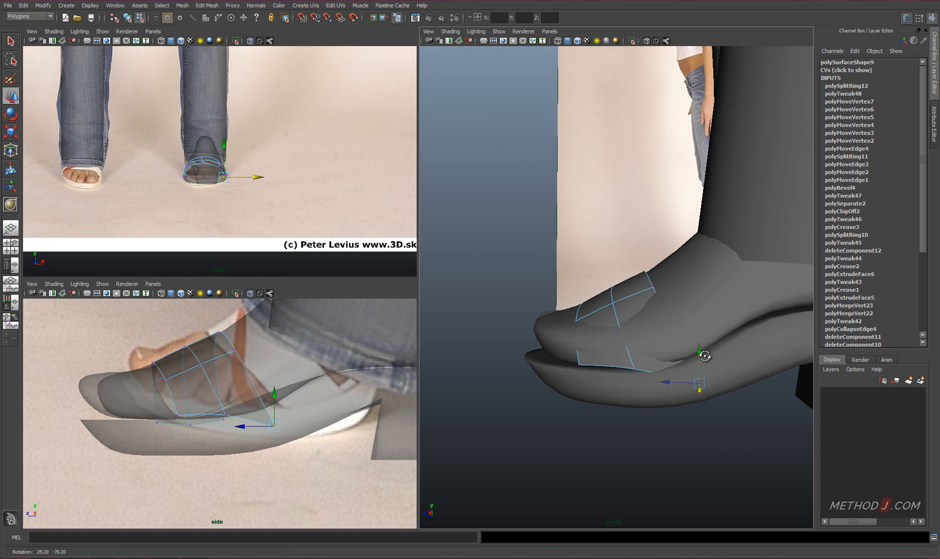
Adjust the strap's lower border vertices and raise its outer rear vertex above the foot
{"action": "left_click_drag", "start_coordinate": [632, 332], "coordinate": [632, 344]}
{"action": "left_click_drag", "start_coordinate": [569, 354], "coordinate": [647, 394]}
{"action": "left_click_drag", "start_coordinate": [642, 391], "coordinate": [683, 438], "text": "alt"}
{"action": "left_click_drag", "start_coordinate": [685, 430], "coordinate": [728, 353], "text": "alt"}
{"action": "left_click_drag", "start_coordinate": [682, 275], "coordinate": [705, 299]}
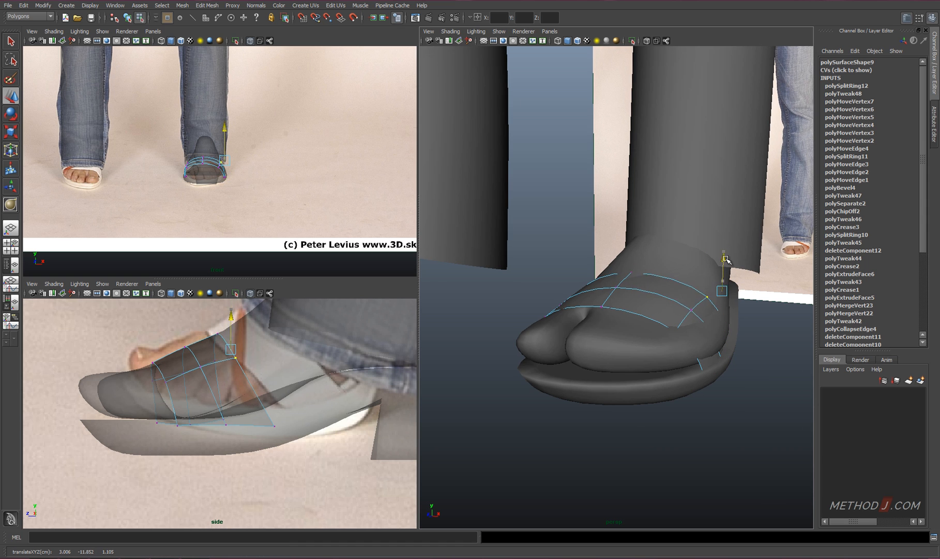
{"action": "left_click_drag", "start_coordinate": [725, 259], "coordinate": [725, 254]}
{"action": "left_click_drag", "start_coordinate": [713, 305], "coordinate": [592, 313], "text": "alt"}
{"action": "left_click_drag", "start_coordinate": [600, 290], "coordinate": [641, 250], "text": "alt"}
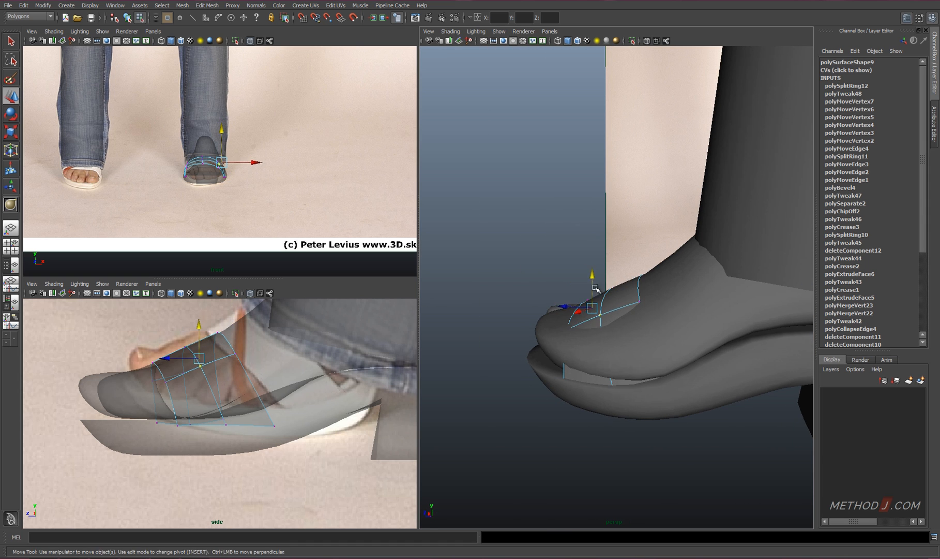
Adjust the height of the strap's side vertices beside the big toe
{"action": "left_click_drag", "start_coordinate": [594, 284], "coordinate": [594, 285]}
{"action": "left_click_drag", "start_coordinate": [559, 317], "coordinate": [579, 337]}
{"action": "right_click_drag", "start_coordinate": [568, 372], "coordinate": [568, 357]}
{"action": "left_click", "coordinate": [564, 372]}
Insert an edge loop along the strap's side and raise the center vertex on its top
{"action": "right_click_drag", "start_coordinate": [609, 342], "coordinate": [549, 346], "text": "ctrl"}
{"action": "left_click_drag", "start_coordinate": [584, 362], "coordinate": [716, 364], "text": "alt"}
{"action": "left_click_drag", "start_coordinate": [726, 360], "coordinate": [756, 355]}
{"action": "right_click_drag", "start_coordinate": [701, 303], "coordinate": [679, 302]}
{"action": "left_click_drag", "start_coordinate": [711, 308], "coordinate": [664, 396]}
{"action": "left_click_drag", "start_coordinate": [599, 380], "coordinate": [734, 420]}
{"action": "left_click_drag", "start_coordinate": [735, 413], "coordinate": [718, 438], "text": "alt"}
{"action": "left_click_drag", "start_coordinate": [602, 400], "coordinate": [615, 287]}
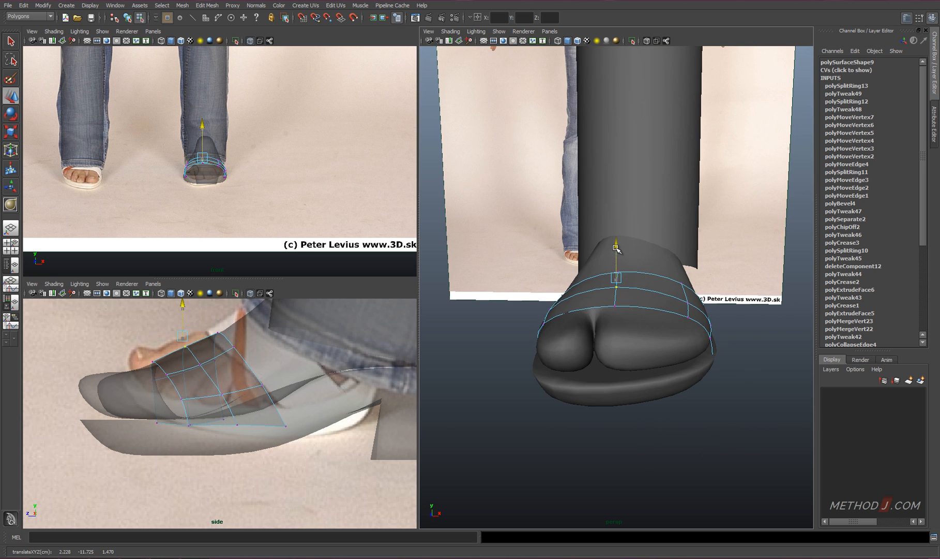
{"action": "left_click_drag", "start_coordinate": [616, 249], "coordinate": [649, 340], "text": "alt"}
Insert another edge loop in the strap and review the shape from a distance
{"action": "right_click_drag", "start_coordinate": [648, 339], "coordinate": [648, 316]}
{"action": "left_click", "coordinate": [651, 355]}
{"action": "right_click_drag", "start_coordinate": [651, 354], "coordinate": [645, 323], "text": "ctrl"}
{"action": "left_click_drag", "start_coordinate": [644, 324], "coordinate": [647, 396], "text": "alt"}
{"action": "left_click_drag", "start_coordinate": [626, 356], "coordinate": [611, 291]}
{"action": "right_click_drag", "start_coordinate": [611, 292], "coordinate": [635, 270]}
{"action": "scroll", "coordinate": [620, 356], "scroll_direction": "down", "scroll_amount": 5}
{"action": "left_click_drag", "start_coordinate": [639, 370], "coordinate": [632, 316], "text": "alt"}
{"action": "scroll", "coordinate": [628, 381], "scroll_direction": "up", "scroll_amount": 3}
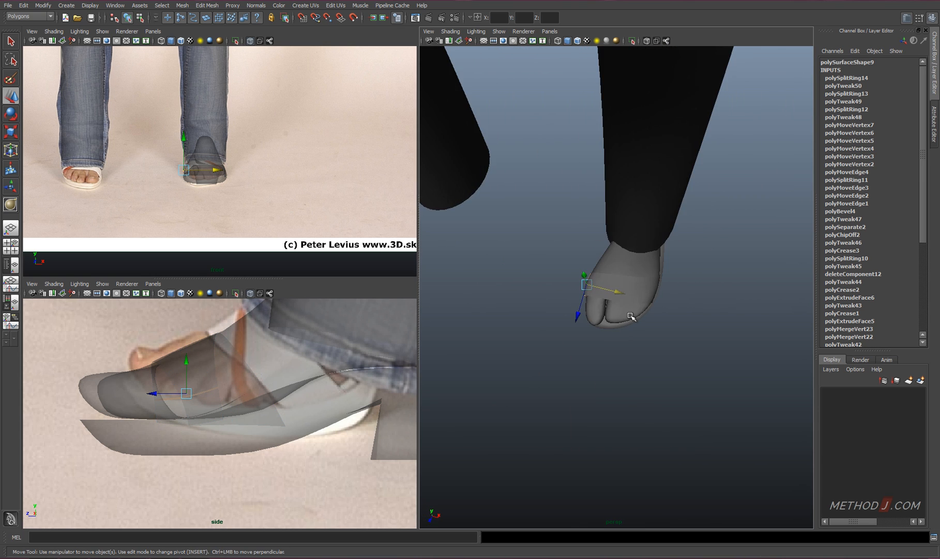
Pull the front vertices of the smaller-toes section forward to refine the toe tips
{"action": "scroll", "coordinate": [631, 316], "scroll_direction": "up", "scroll_amount": 4}
{"action": "left_click_drag", "start_coordinate": [659, 357], "coordinate": [649, 336], "text": "alt"}
{"action": "left_click", "coordinate": [649, 335]}
{"action": "right_click_drag", "start_coordinate": [615, 357], "coordinate": [584, 357]}
{"action": "mouse_move", "coordinate": [595, 339]}
{"action": "left_mouse_down", "text": "alt"}
{"action": "mouse_move", "coordinate": [614, 354]}
{"action": "mouse_move", "coordinate": [600, 339]}
{"action": "left_mouse_up", "text": "alt"}
{"action": "left_click_drag", "start_coordinate": [615, 344], "coordinate": [632, 386], "text": "alt"}
{"action": "left_click_drag", "start_coordinate": [667, 360], "coordinate": [658, 358]}
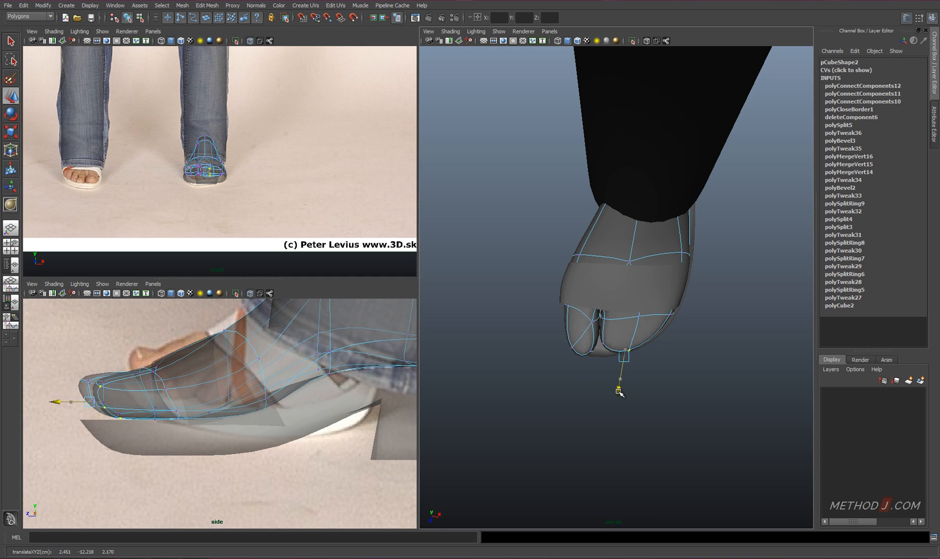
Extend the front end of the sandal sole forward beyond the toes and return the sole to object mode
{"action": "left_click_drag", "start_coordinate": [628, 389], "coordinate": [674, 242], "text": "alt"}
{"action": "left_click", "coordinate": [652, 261]}
{"action": "right_click_drag", "start_coordinate": [646, 262], "coordinate": [647, 236]}
{"action": "left_click", "coordinate": [641, 234]}
{"action": "left_click_drag", "start_coordinate": [644, 244], "coordinate": [681, 374], "text": "alt"}
{"action": "left_click", "coordinate": [588, 378]}
{"action": "left_click_drag", "start_coordinate": [586, 377], "coordinate": [572, 406], "text": "alt"}
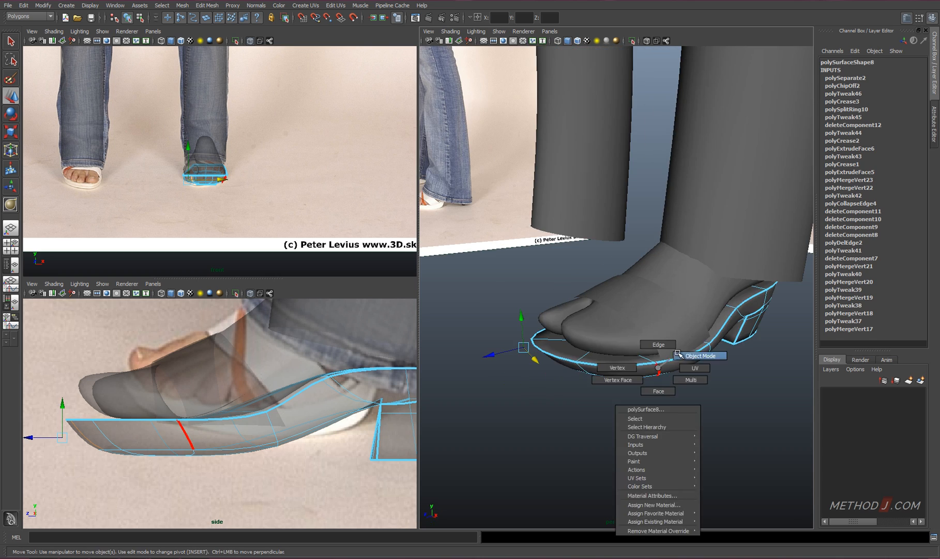
{"action": "left_click", "coordinate": [596, 355]}
Move the front vertices of the trouser leg's hem forward to follow the jeans in the side photo
{"action": "left_click_drag", "start_coordinate": [656, 342], "coordinate": [665, 342]}
{"action": "left_click_drag", "start_coordinate": [667, 343], "coordinate": [633, 345], "text": "alt"}
{"action": "middle_click_drag", "start_coordinate": [407, 420], "coordinate": [337, 433], "text": "alt"}
{"action": "scroll", "coordinate": [337, 433], "scroll_direction": "down", "scroll_amount": 6}
{"action": "scroll", "coordinate": [337, 433], "scroll_direction": "up", "scroll_amount": 1}
{"action": "left_click_drag", "start_coordinate": [253, 420], "coordinate": [249, 416]}
{"action": "right_click_drag", "start_coordinate": [267, 328], "coordinate": [228, 328]}
{"action": "left_click_drag", "start_coordinate": [179, 361], "coordinate": [384, 460]}
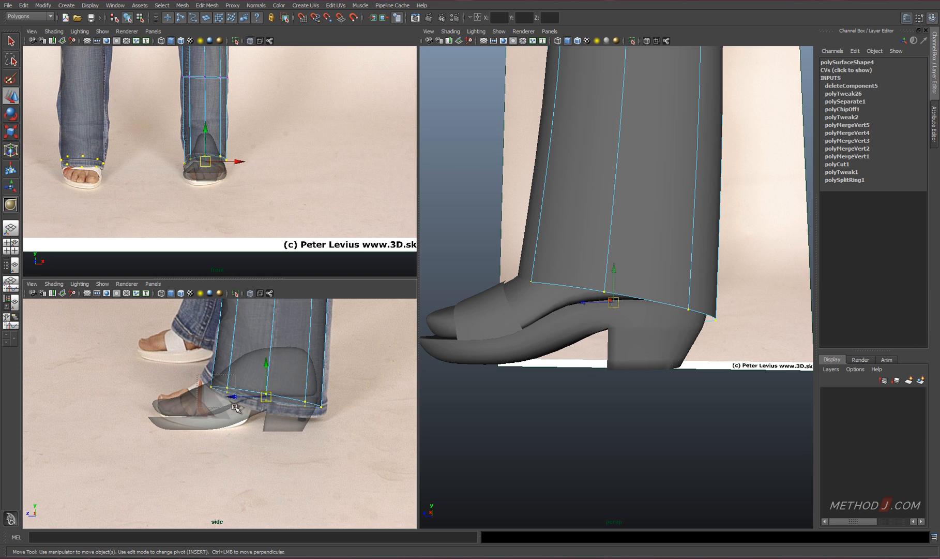
{"action": "left_click_drag", "start_coordinate": [234, 405], "coordinate": [194, 368]}
{"action": "middle_click_drag", "start_coordinate": [243, 389], "coordinate": [235, 386]}
Lower the middle and rear hem vertices of the trouser leg to match the jeans in the side photo
{"action": "left_click_drag", "start_coordinate": [281, 404], "coordinate": [255, 386]}
{"action": "left_click_drag", "start_coordinate": [266, 395], "coordinate": [264, 408]}
{"action": "left_click_drag", "start_coordinate": [336, 423], "coordinate": [313, 412]}
{"action": "left_click_drag", "start_coordinate": [327, 387], "coordinate": [328, 389]}
Insert an edge loop around the lower trouser leg above the hem and position it at ankle height
{"action": "left_click_drag", "start_coordinate": [596, 292], "coordinate": [659, 370], "text": "alt"}
{"action": "left_click", "coordinate": [588, 328]}
{"action": "left_click_drag", "start_coordinate": [618, 330], "coordinate": [614, 330]}
{"action": "left_click_drag", "start_coordinate": [614, 330], "coordinate": [647, 311], "text": "alt"}
{"action": "middle_click_drag", "start_coordinate": [603, 212], "coordinate": [576, 288], "text": "alt"}
{"action": "right_click_drag", "start_coordinate": [575, 288], "coordinate": [576, 265]}
{"action": "left_click", "coordinate": [588, 297]}
{"action": "right_click_drag", "start_coordinate": [612, 275], "coordinate": [569, 298], "text": "ctrl"}
{"action": "left_click_drag", "start_coordinate": [608, 310], "coordinate": [541, 334], "text": "alt"}
{"action": "left_click_drag", "start_coordinate": [272, 324], "coordinate": [273, 375]}
{"action": "left_click_drag", "start_coordinate": [592, 384], "coordinate": [652, 392], "text": "alt"}
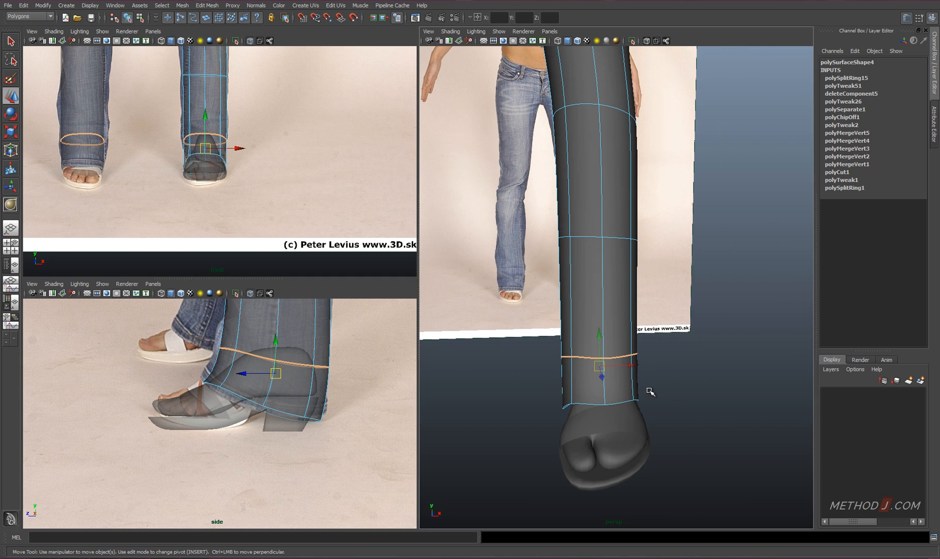
Scale the new ankle edge loop wider sideways and return the trousers to object mode
{"action": "key", "text": "r"}
{"action": "left_click_drag", "start_coordinate": [559, 372], "coordinate": [551, 371]}
{"action": "left_click_drag", "start_coordinate": [591, 352], "coordinate": [514, 367], "text": "alt"}
{"action": "right_click_drag", "start_coordinate": [515, 367], "coordinate": [455, 373], "text": "alt"}
{"action": "left_click_drag", "start_coordinate": [728, 393], "coordinate": [794, 386], "text": "alt"}
{"action": "right_click_drag", "start_coordinate": [614, 275], "coordinate": [652, 262]}
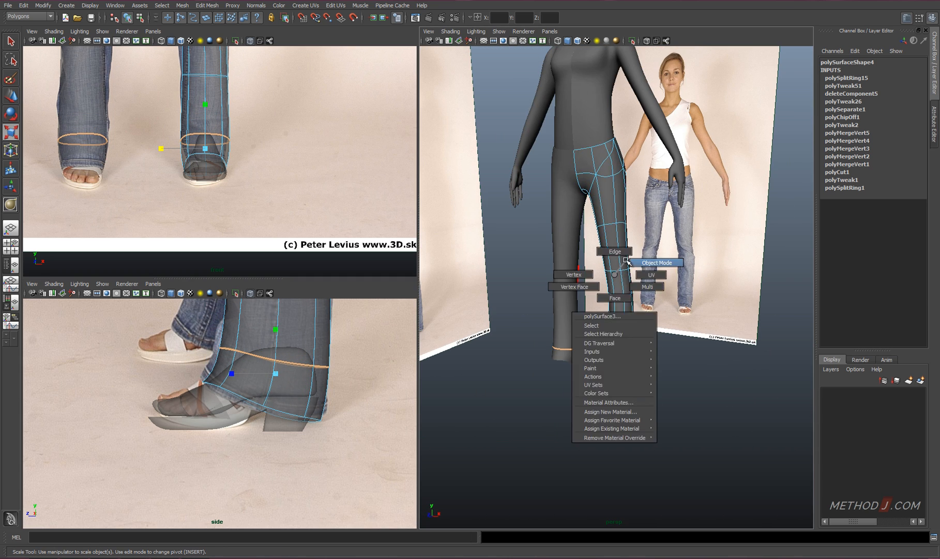
Select the foot and all sandal parts and combine them into one mesh
{"action": "left_click_drag", "start_coordinate": [592, 395], "coordinate": [628, 375]}
{"action": "left_click_drag", "start_coordinate": [649, 404], "coordinate": [621, 404], "text": "alt"}
{"action": "right_click_drag", "start_coordinate": [630, 397], "coordinate": [634, 533], "text": "shift"}
Snap the combined foot and sandal mesh's pivot to a vertex on the body's centerline at the waist
{"action": "key", "text": "w"}
{"action": "right_click_drag", "start_coordinate": [623, 289], "coordinate": [595, 274], "text": "alt"}
{"action": "key", "text": "d"}
{"action": "key", "text": "v"}
{"action": "left_click_drag", "start_coordinate": [592, 215], "coordinate": [584, 183]}
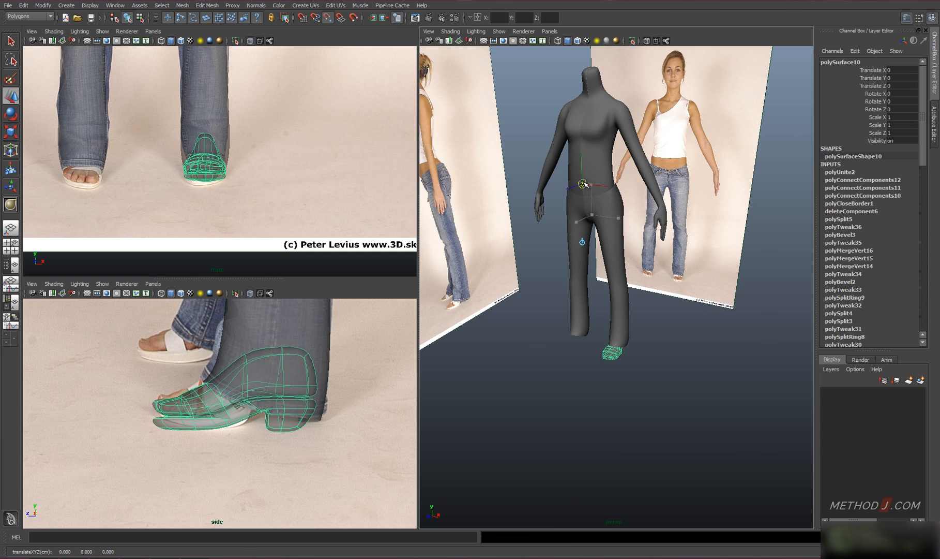